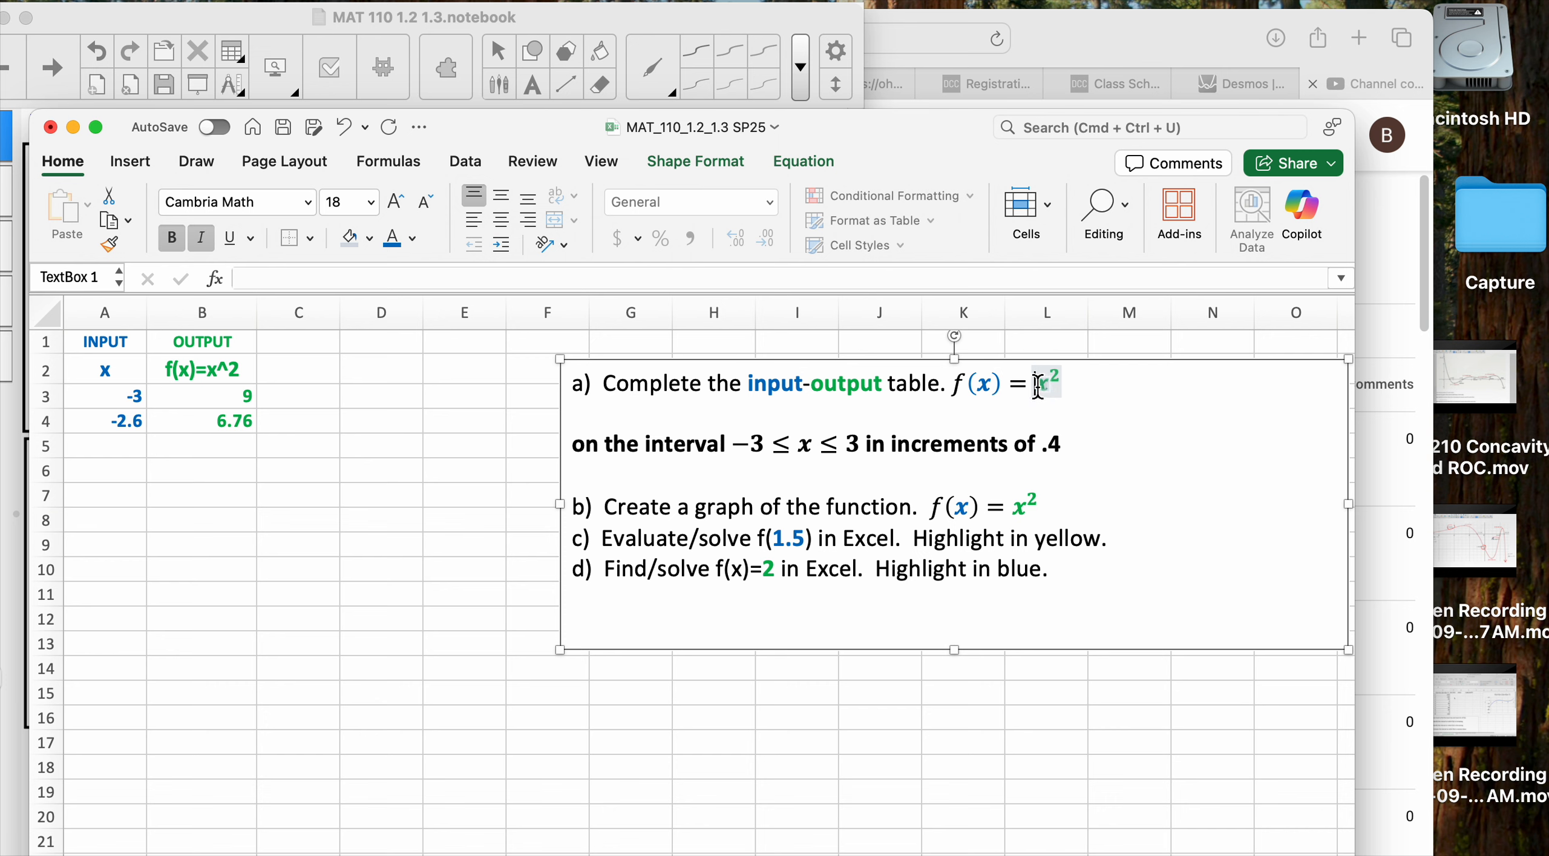
drag(1038, 387, 1079, 388)
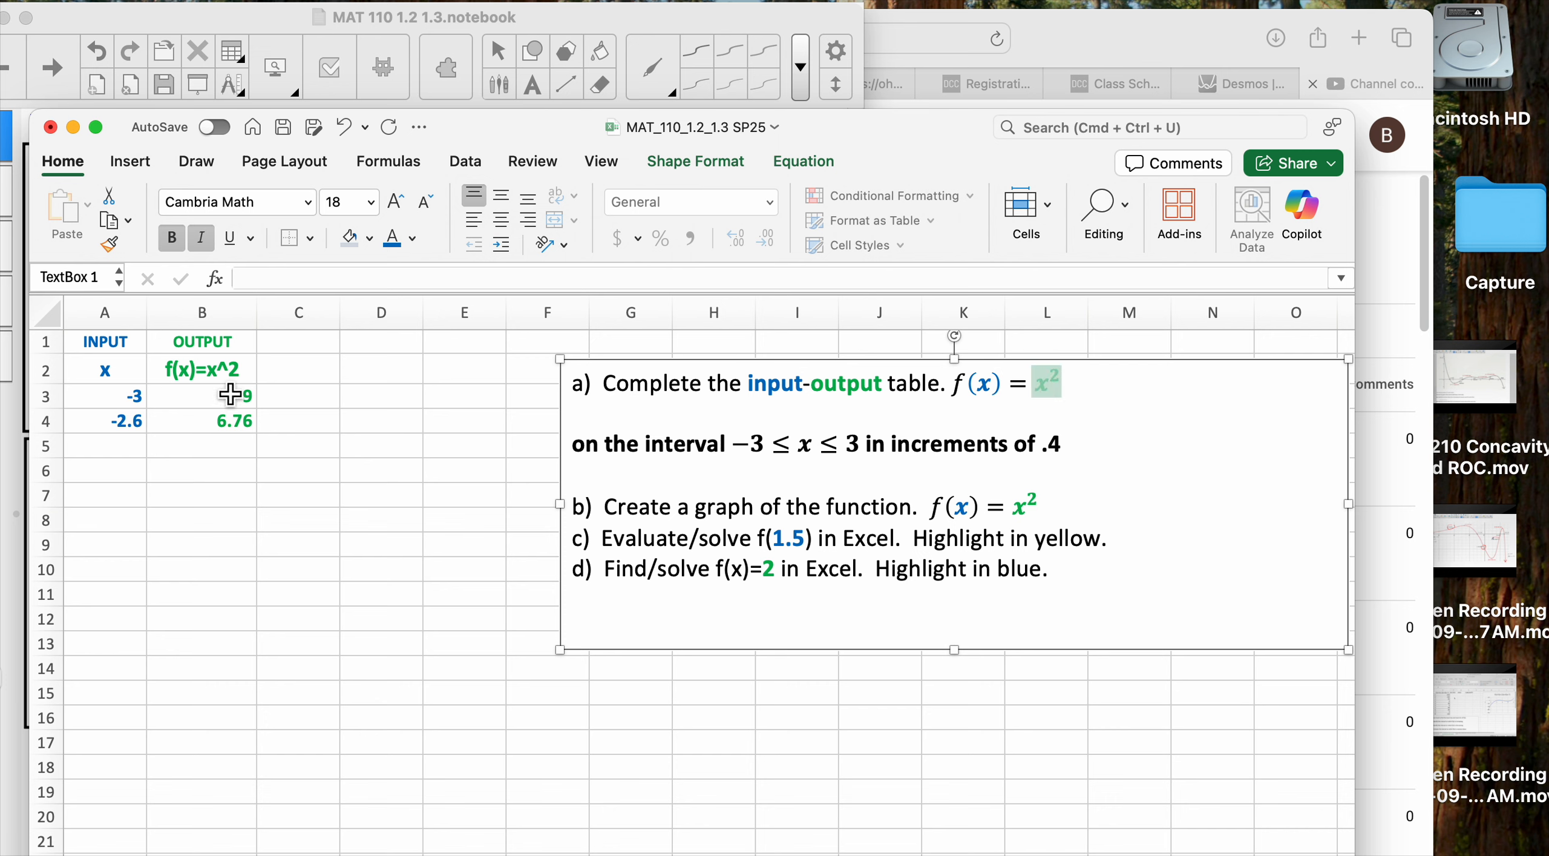
click(226, 374)
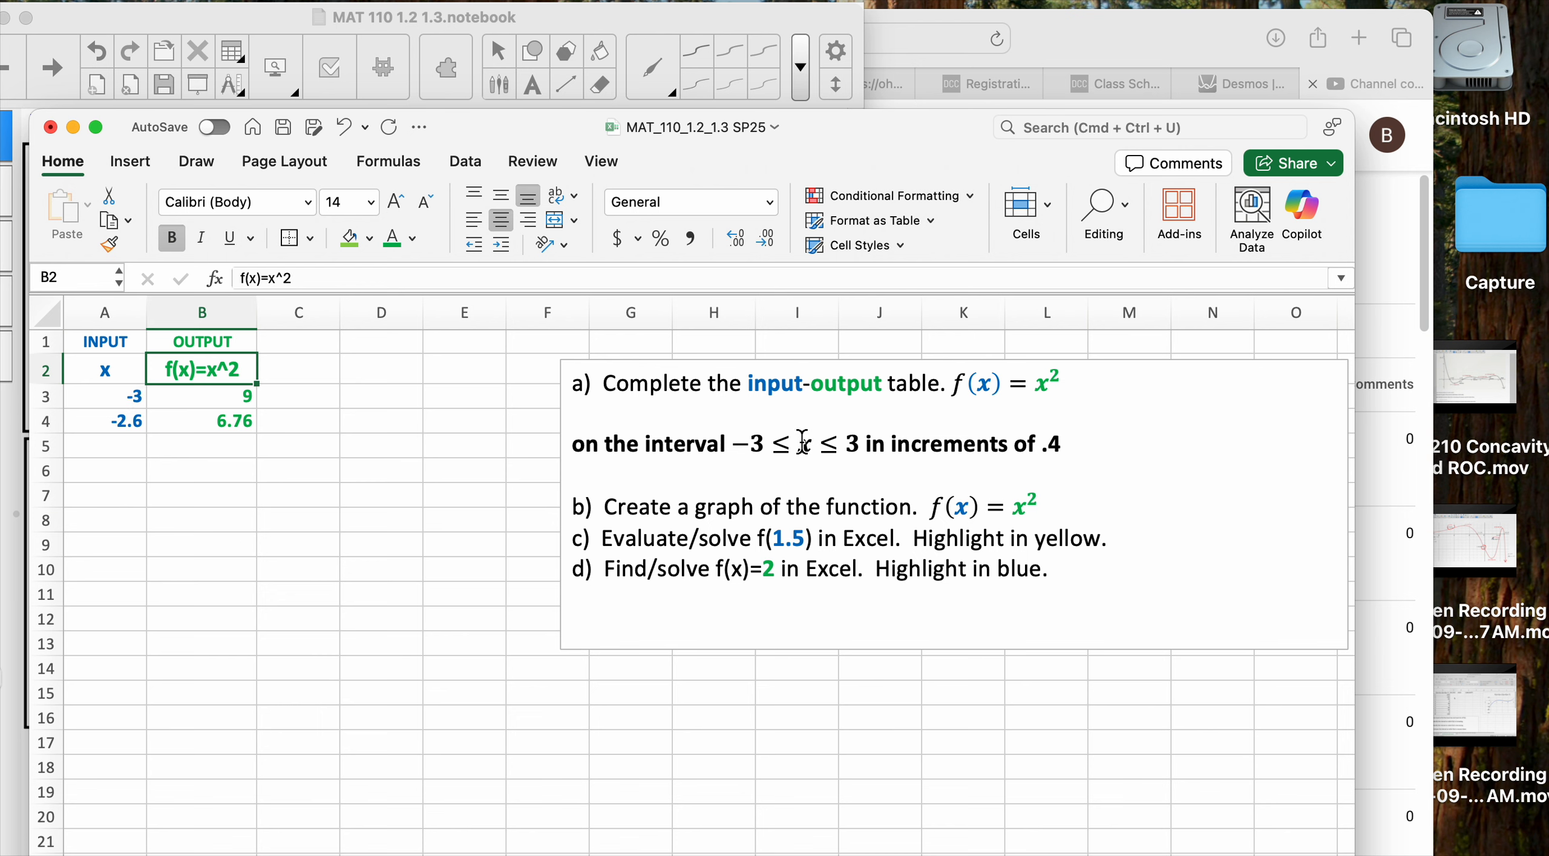
drag(740, 451, 1066, 452)
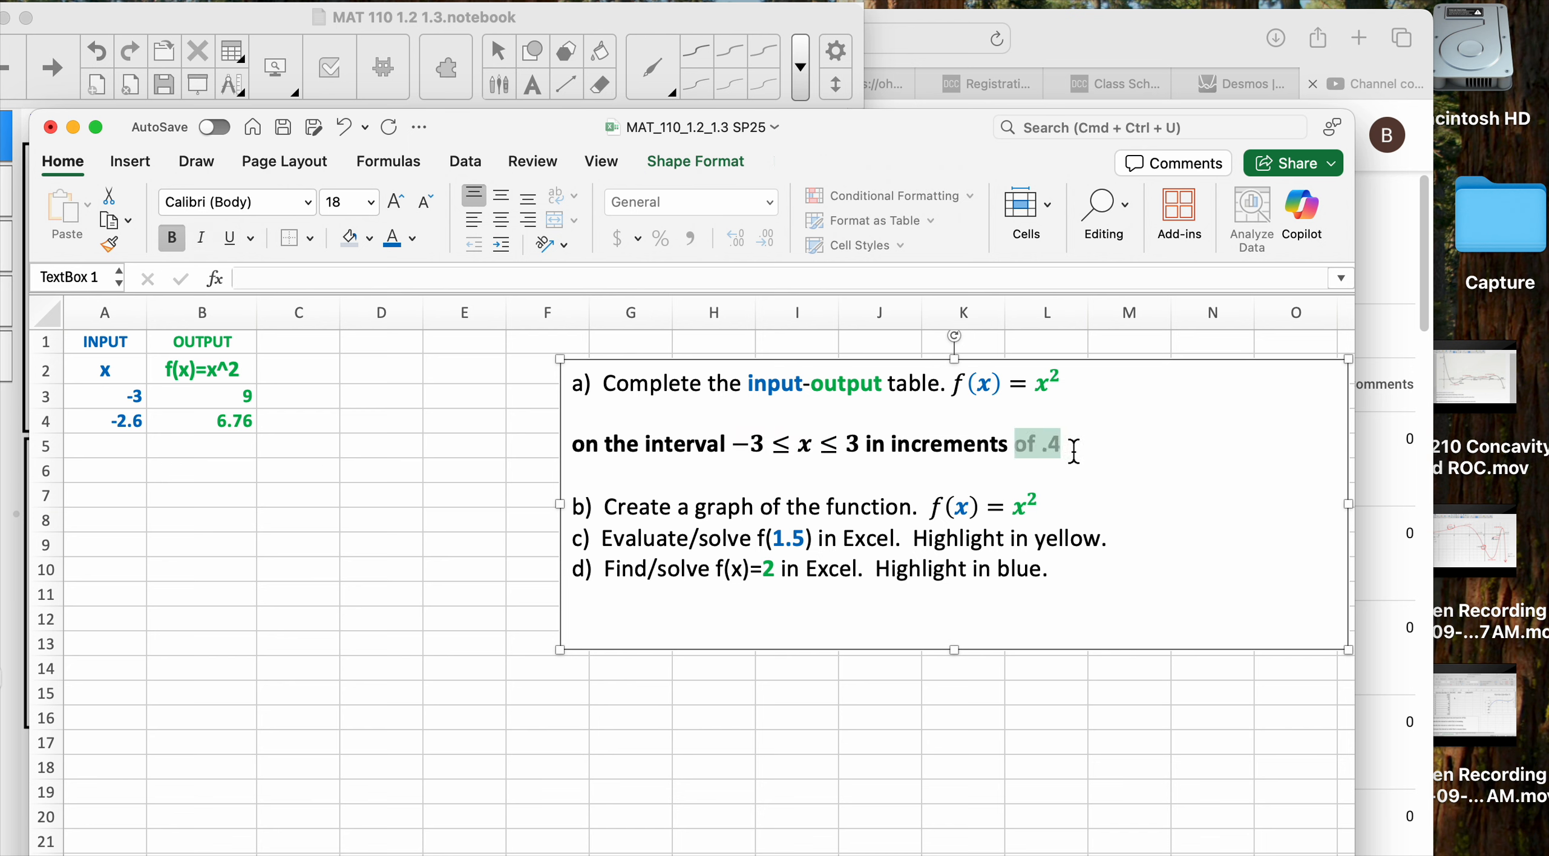
click(132, 401)
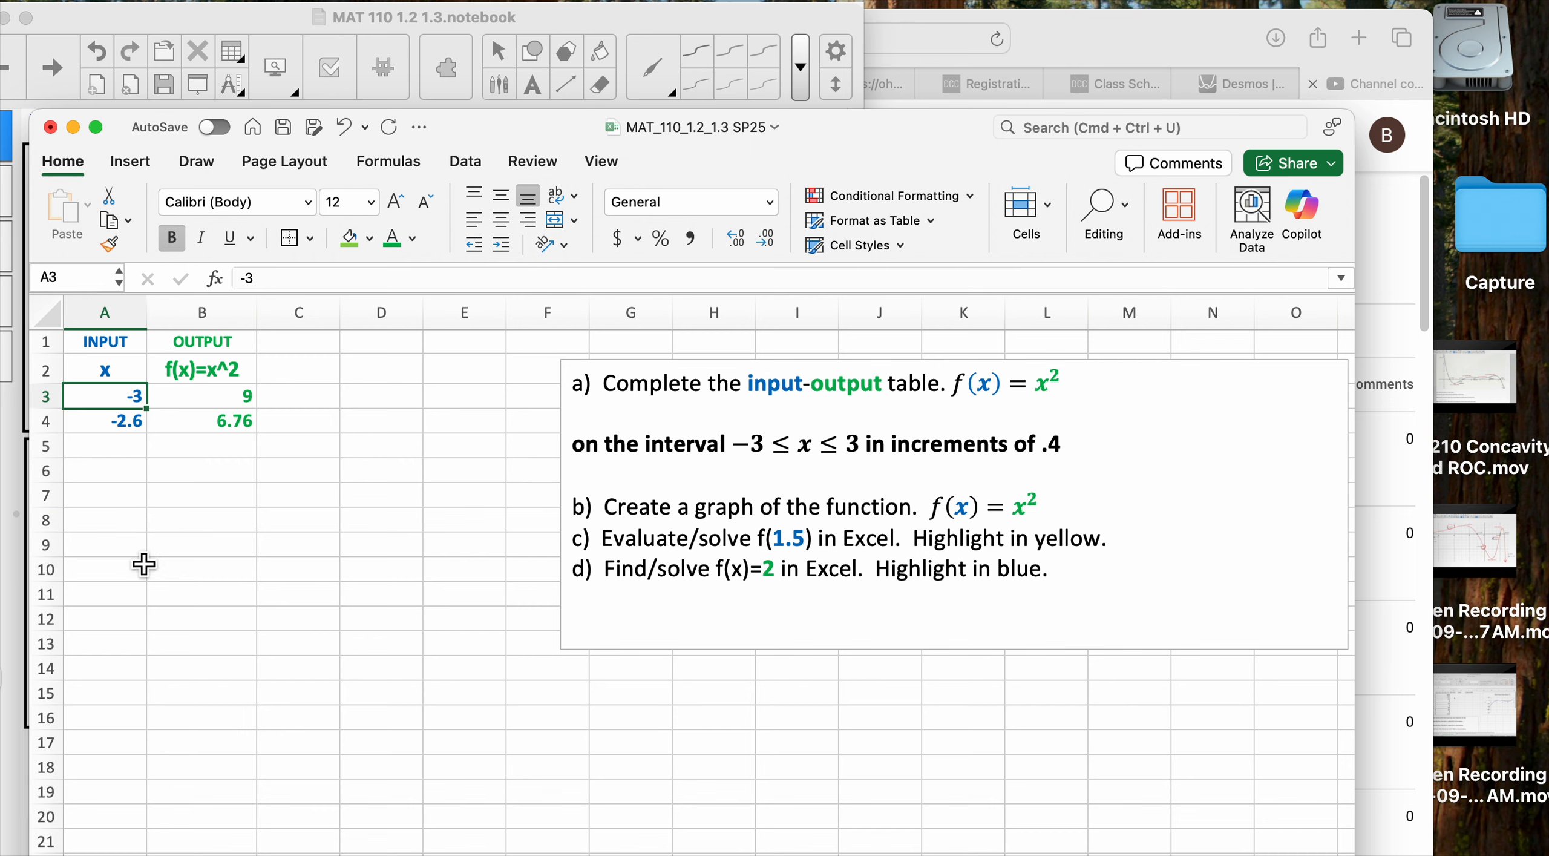
click(126, 427)
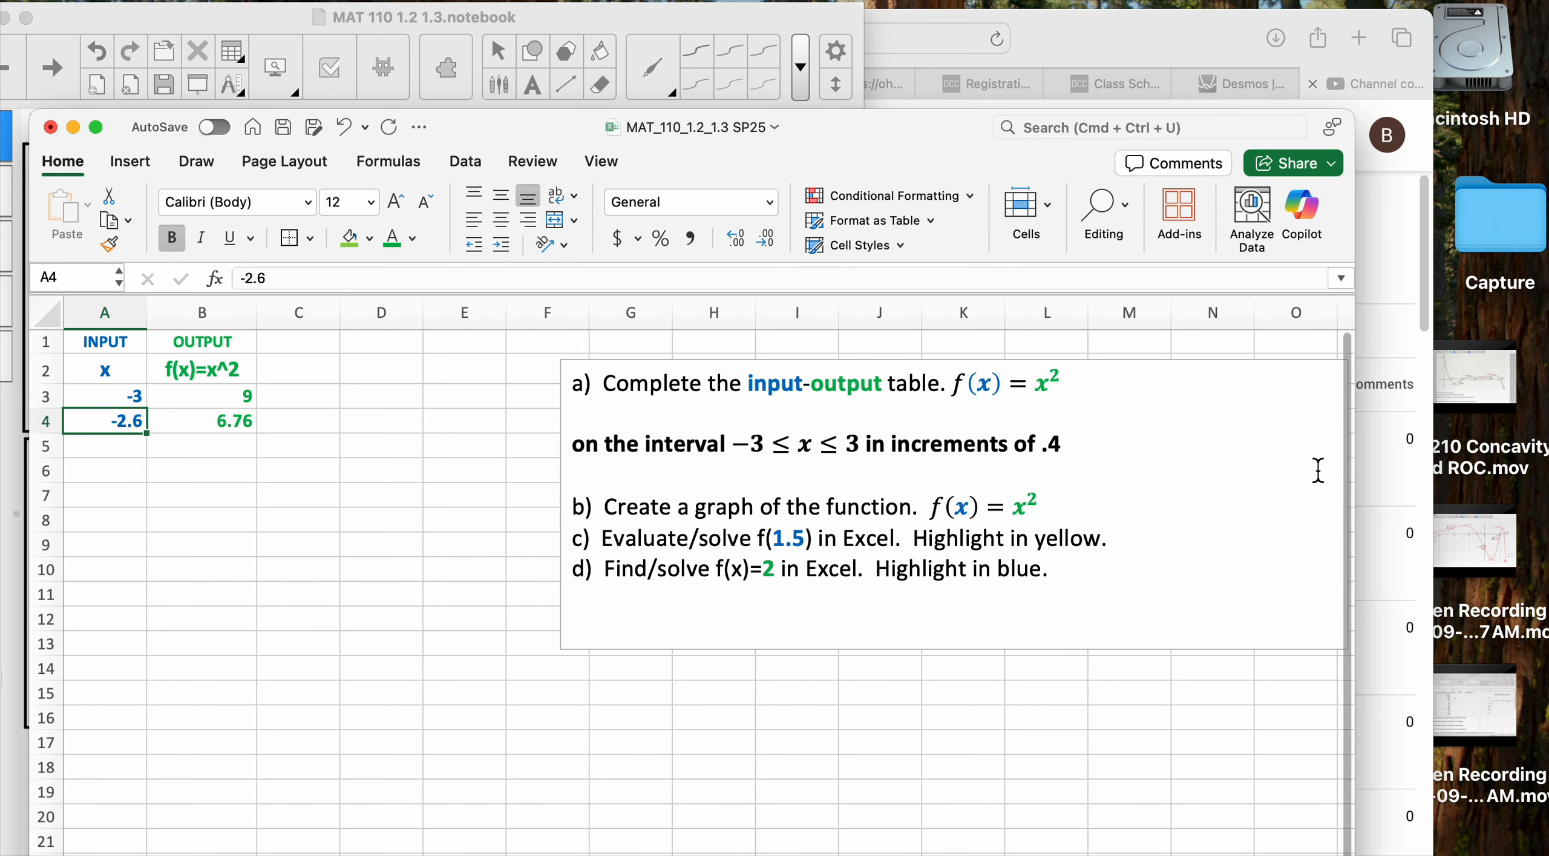
click(1044, 448)
double_click(1058, 446)
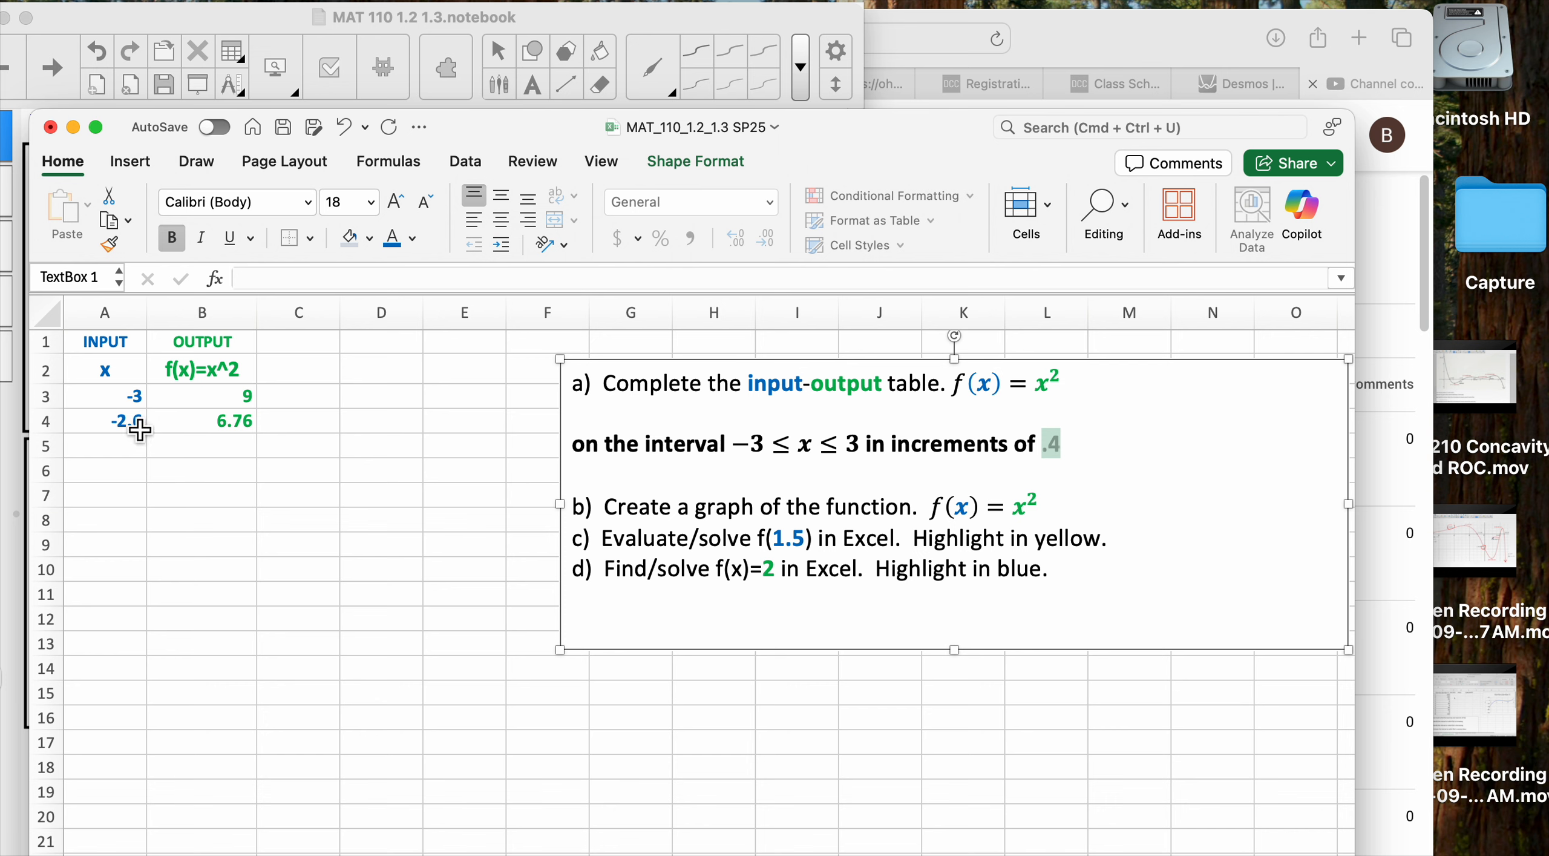
click(140, 431)
click(131, 398)
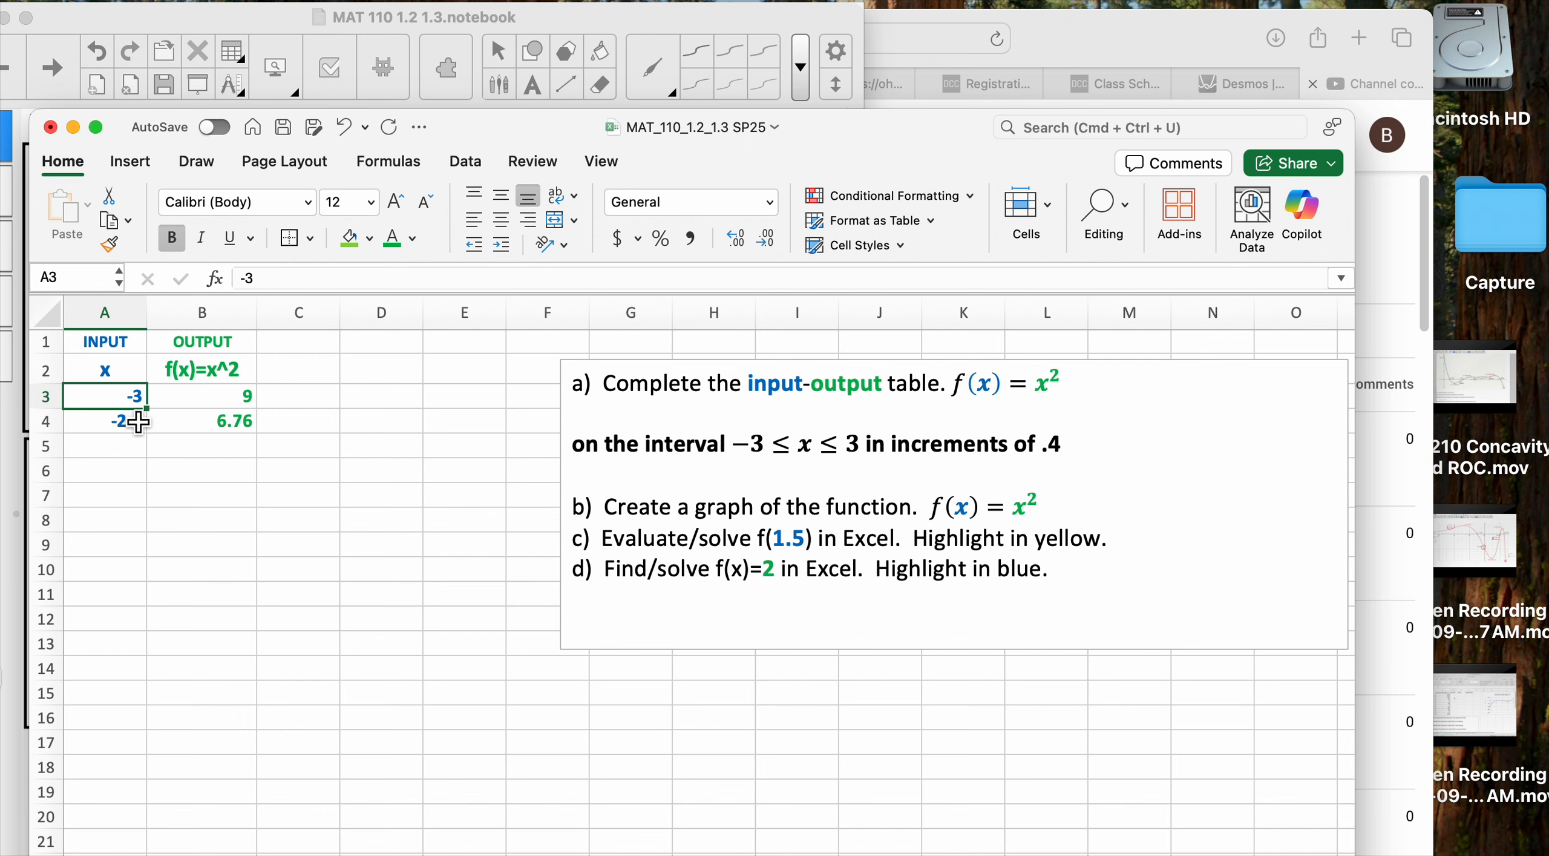
Fill A3:A18 with the series -3 to 3 in 0.4 steps and confirm 3 in A18
shift+click(139, 421)
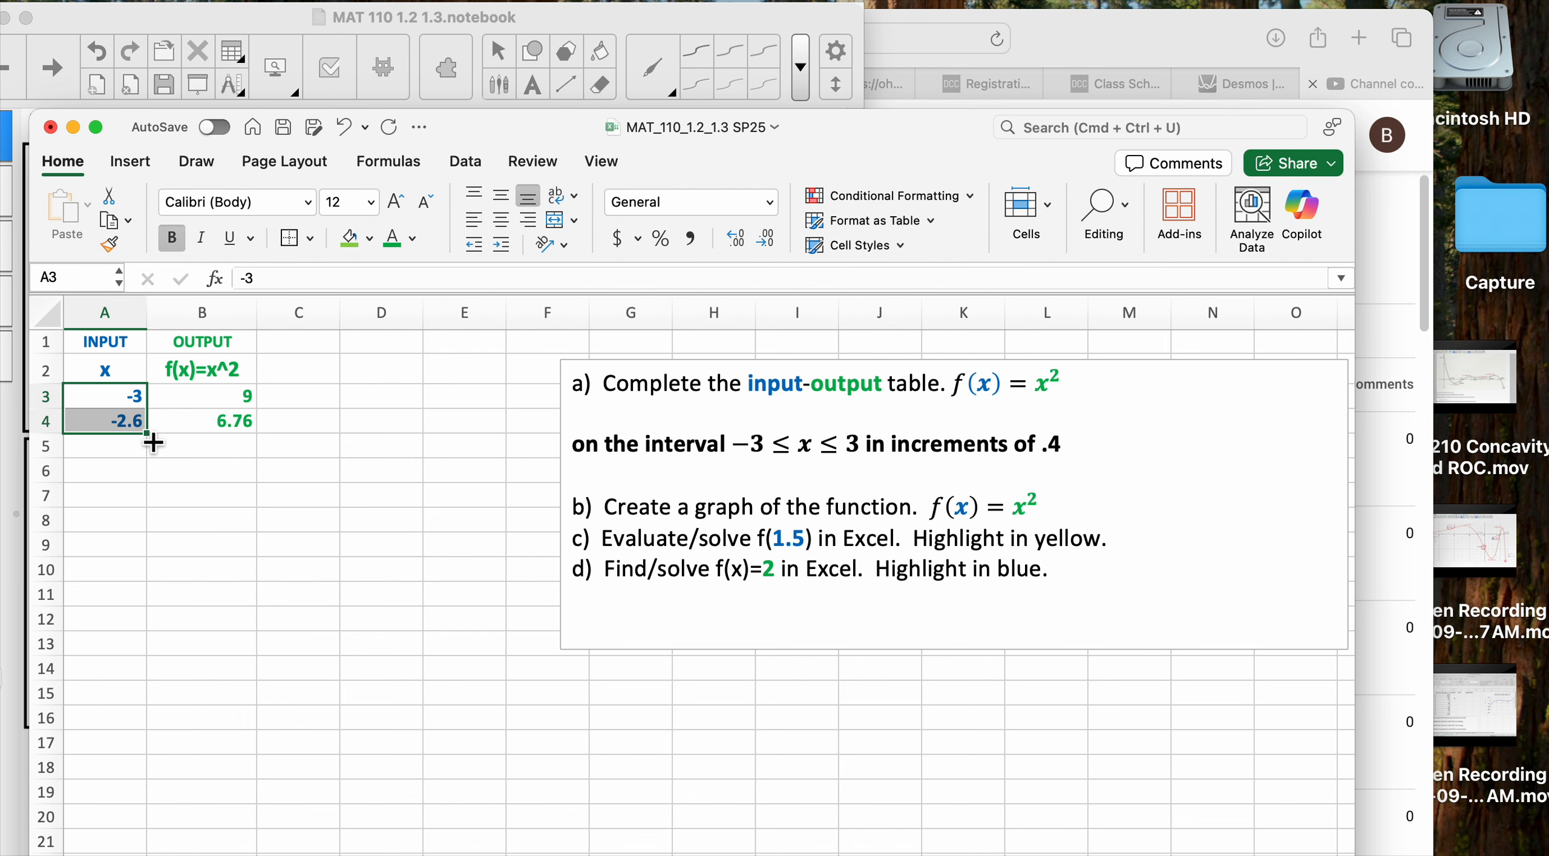
drag(153, 442, 153, 457)
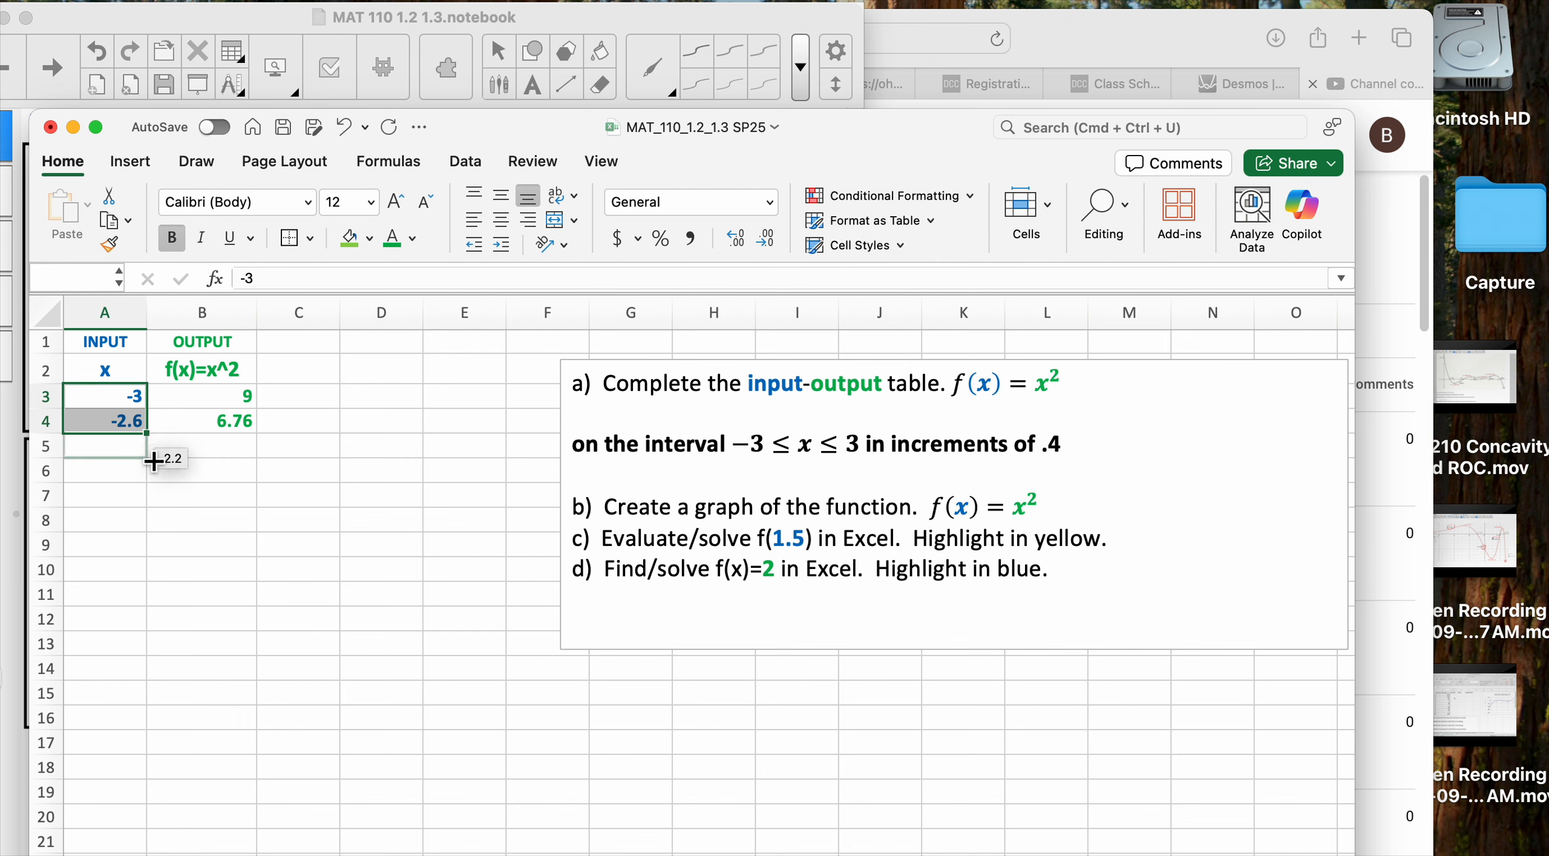
drag(154, 462, 214, 781)
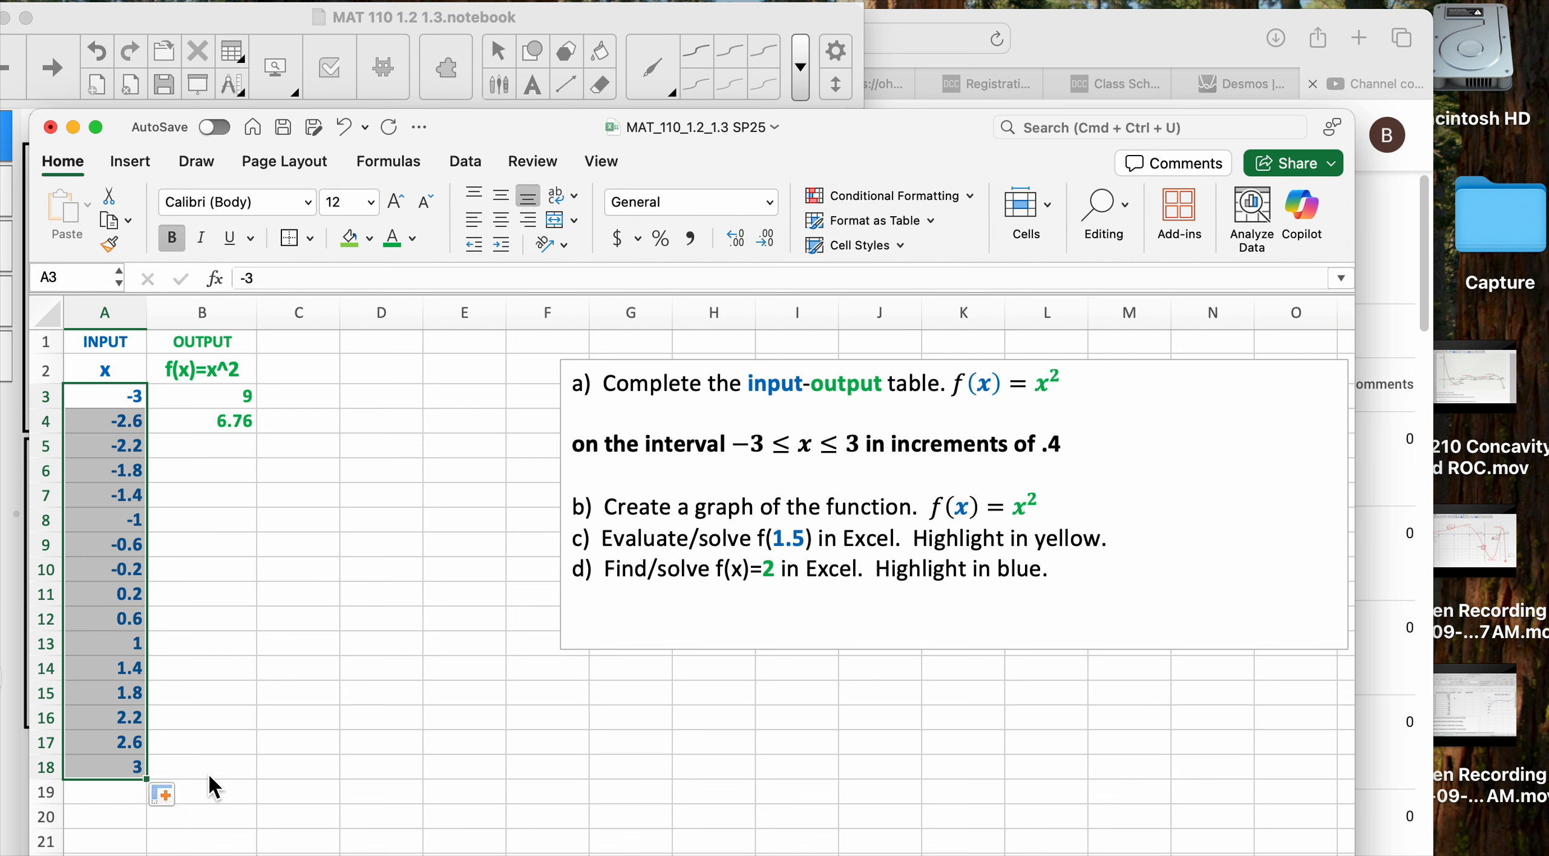
click(129, 774)
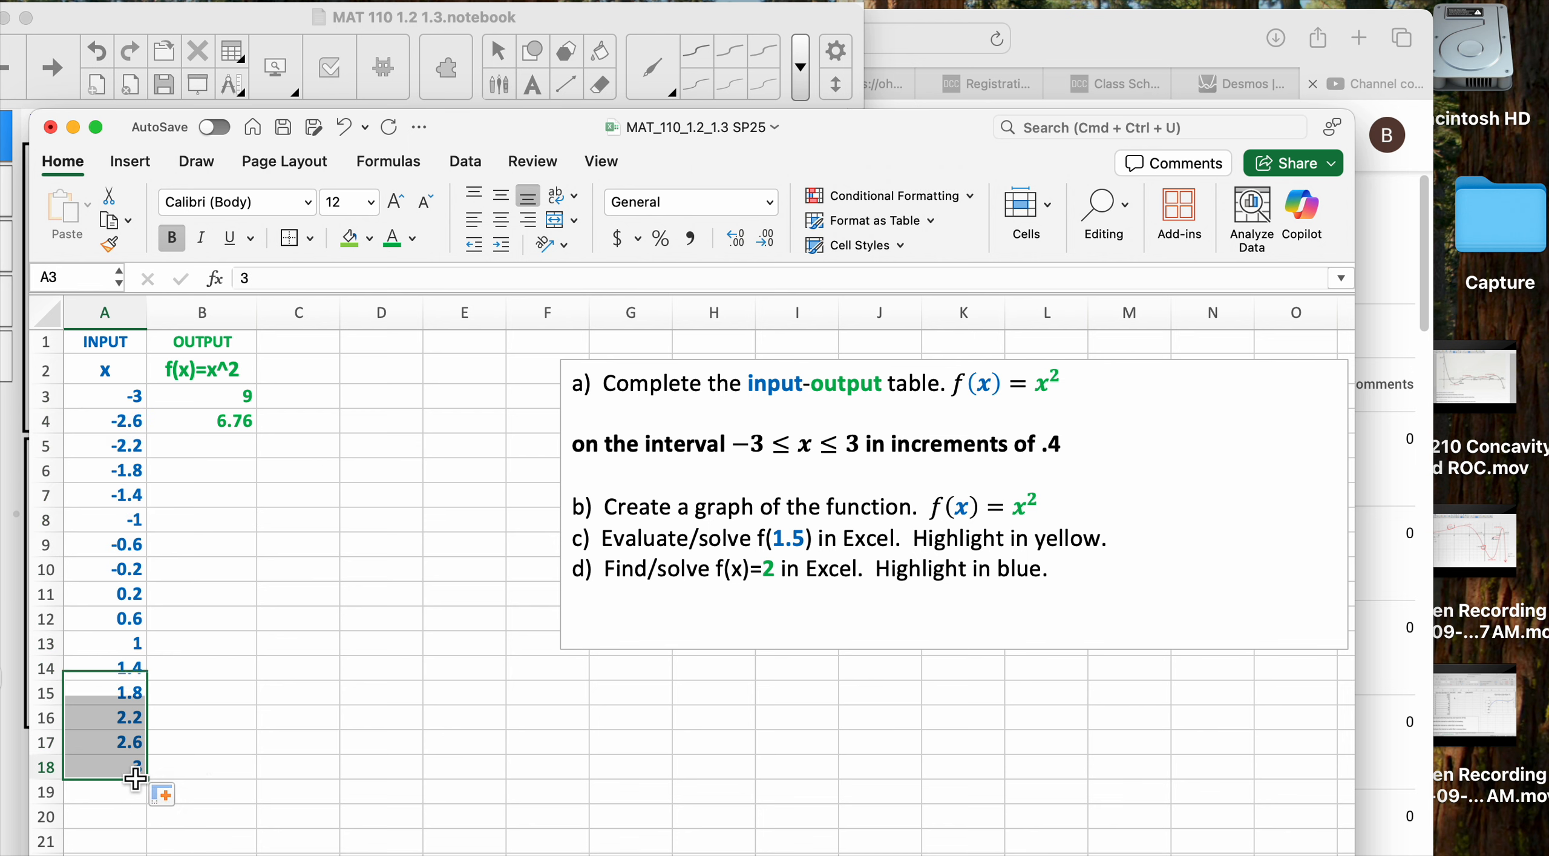
drag(732, 448, 884, 461)
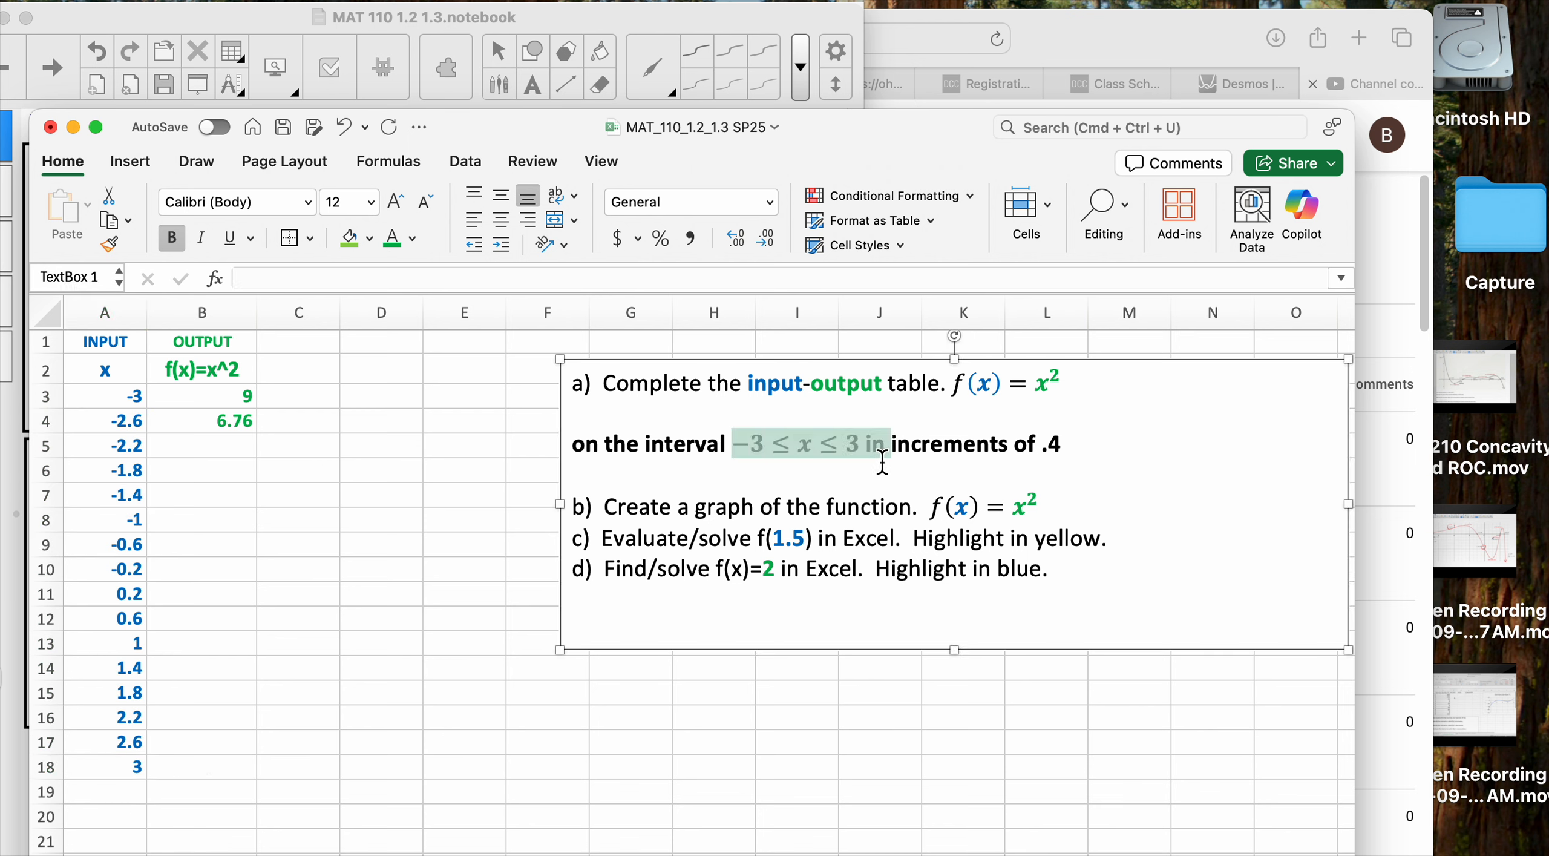
click(124, 397)
key(Down)
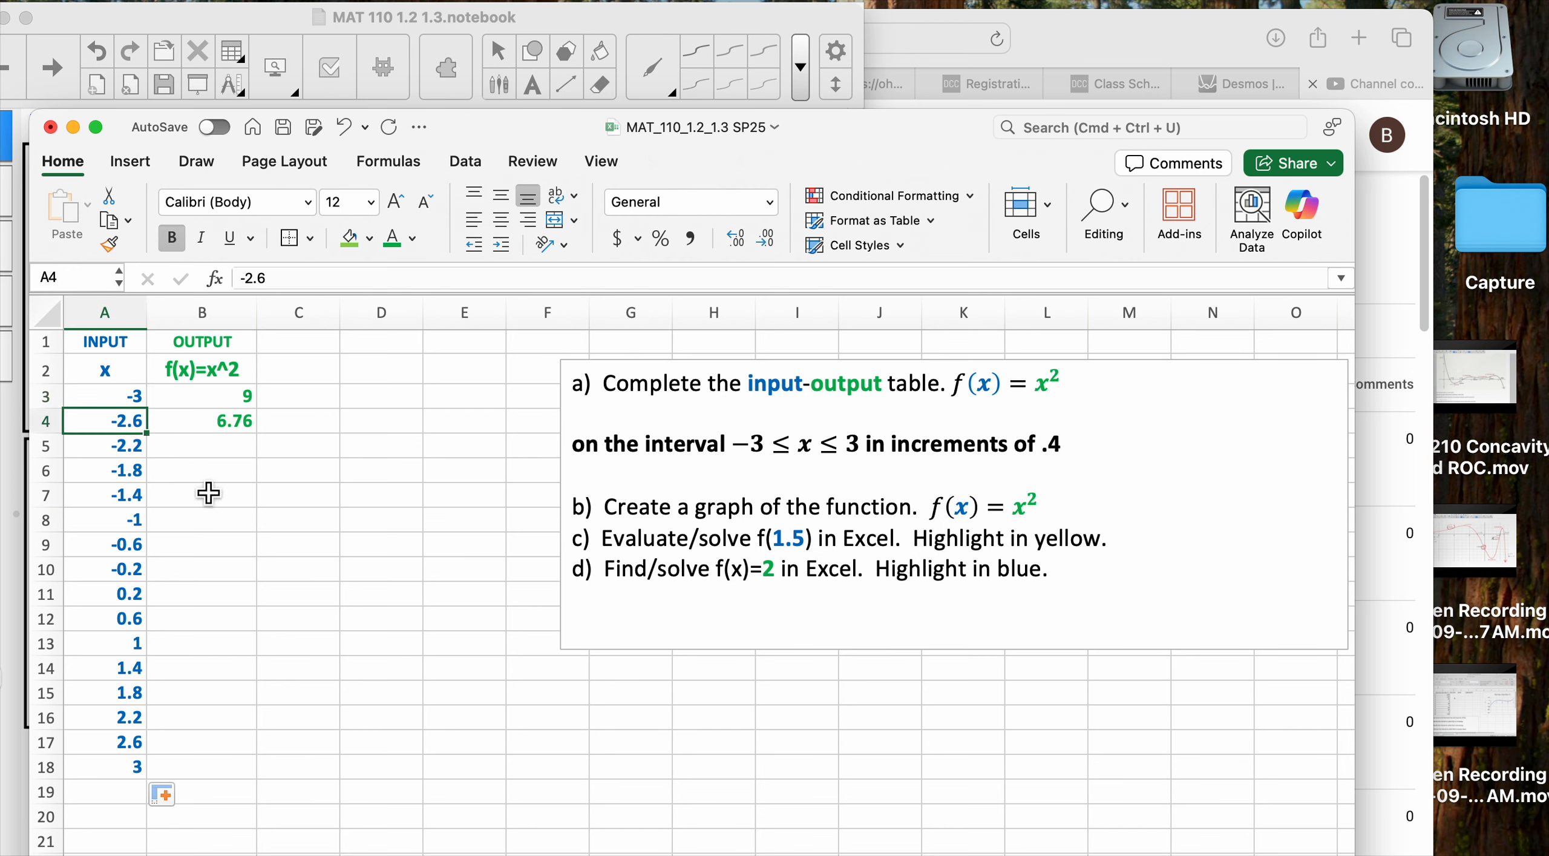
key(Down)
key(Down)
key(Down)
key(Down)
key(Down)
key(Down)
key(Down)
key(Down)
key(Down)
key(Down)
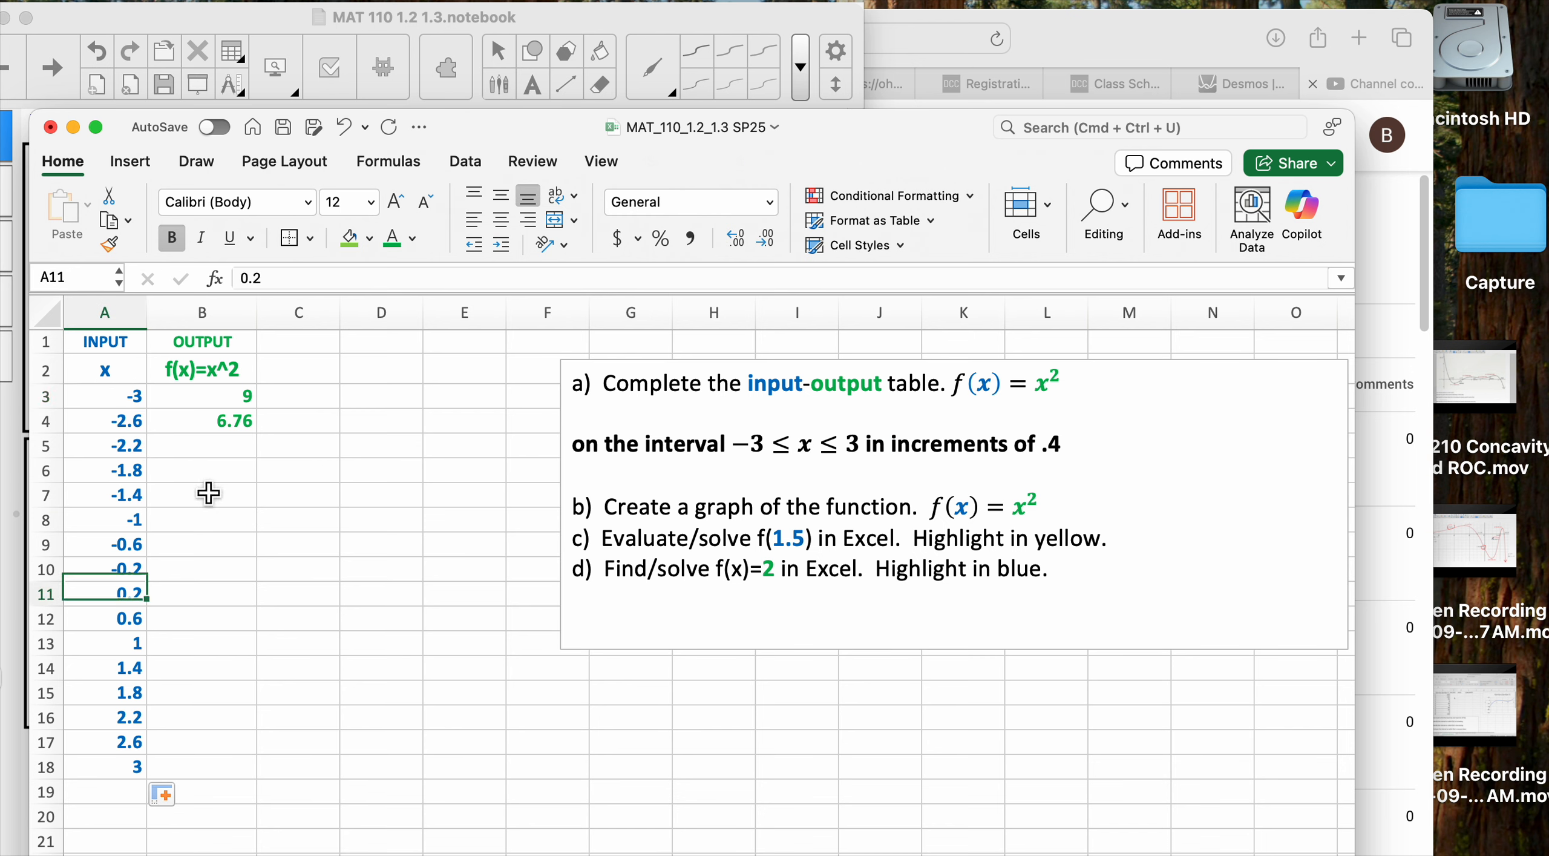
key(Down)
key(Down)
key(Down)
key(Down)
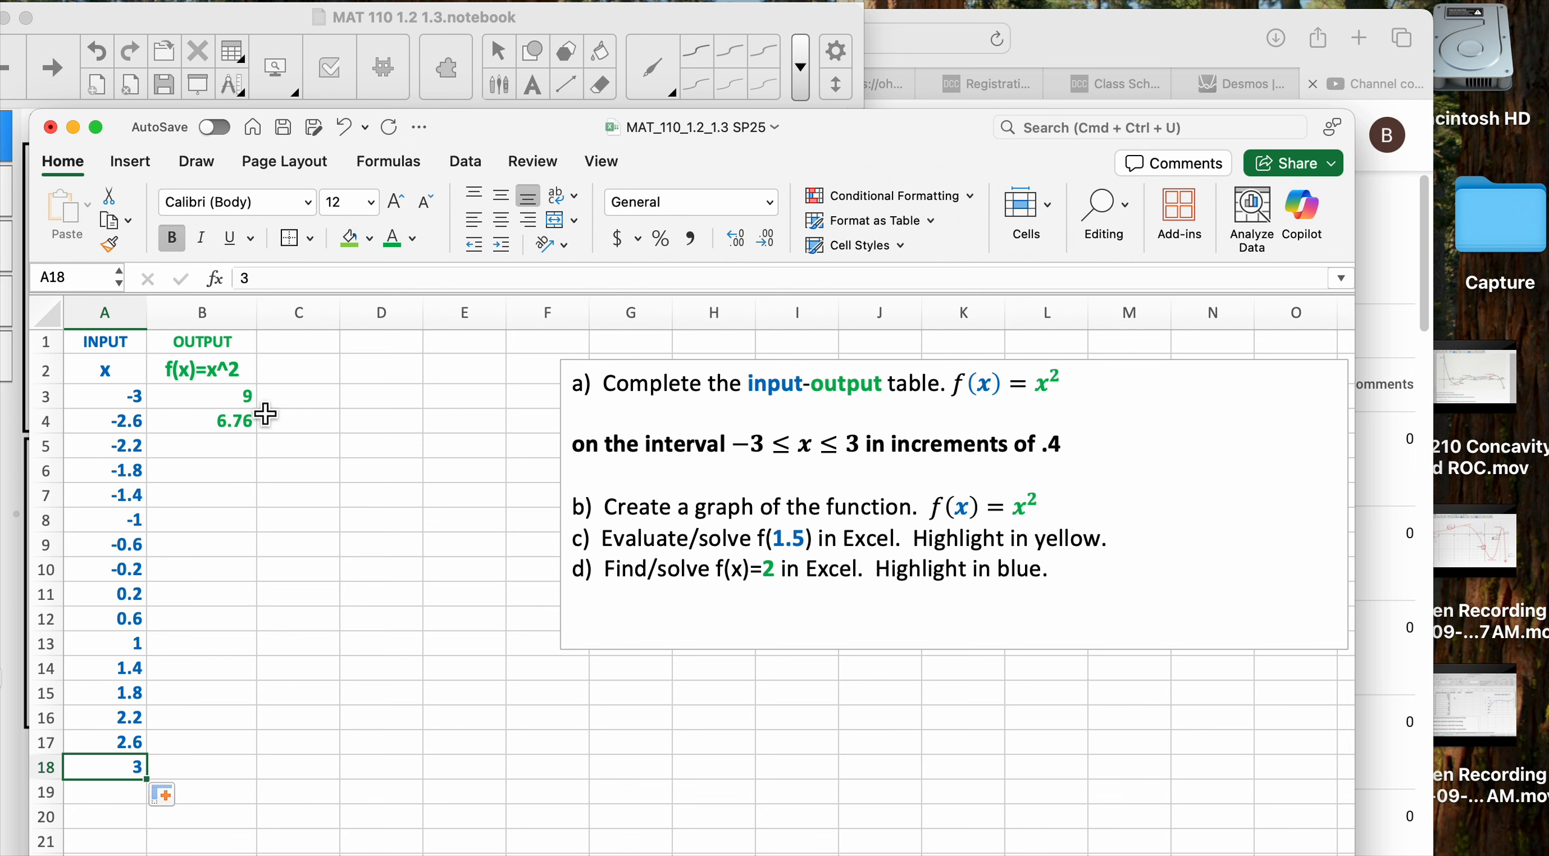
click(248, 402)
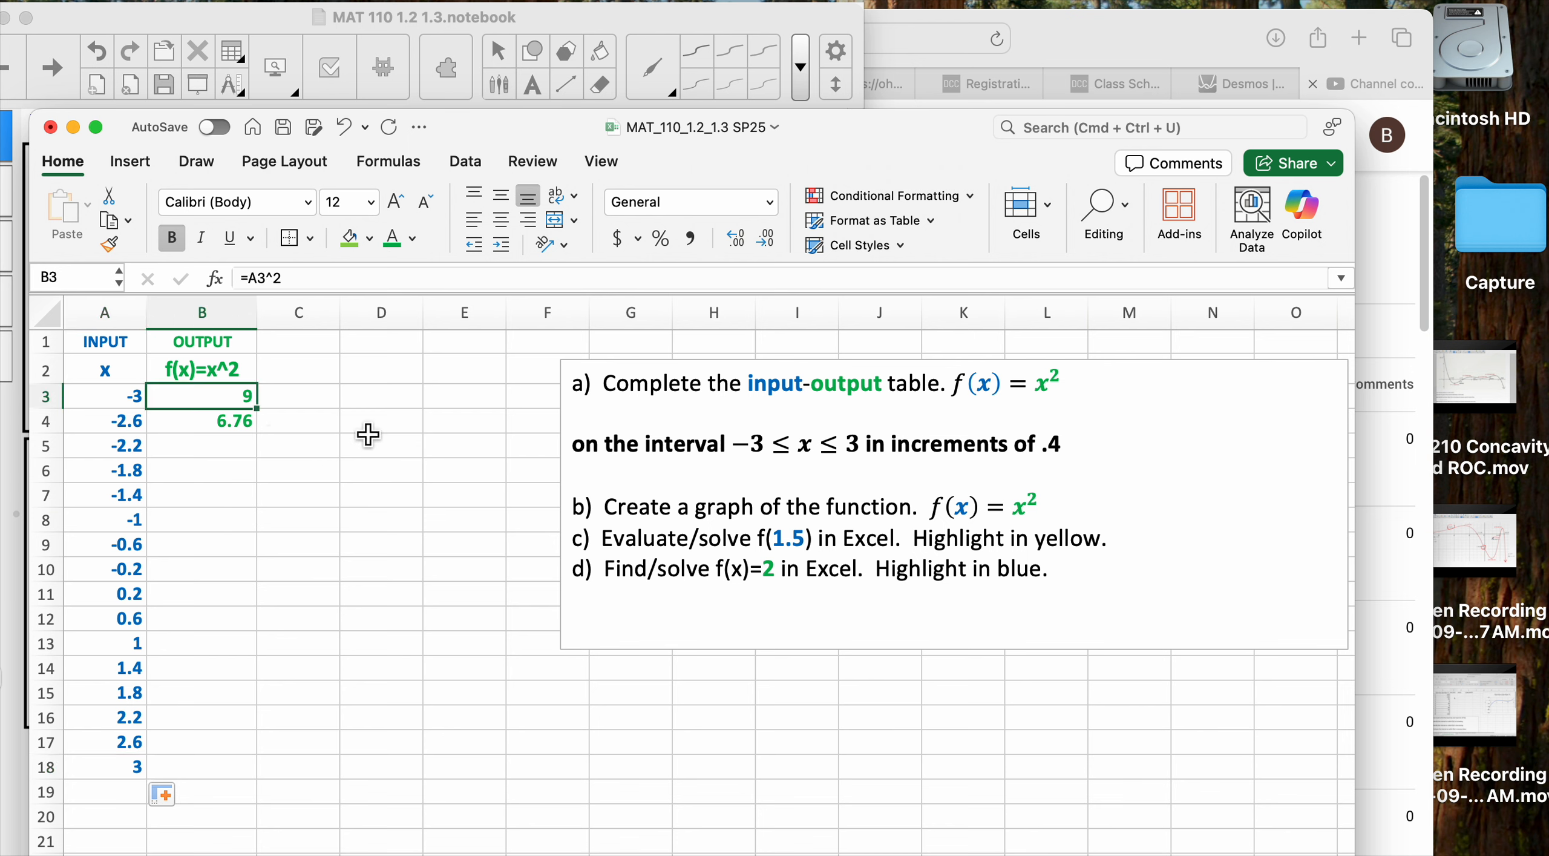
double_click(241, 397)
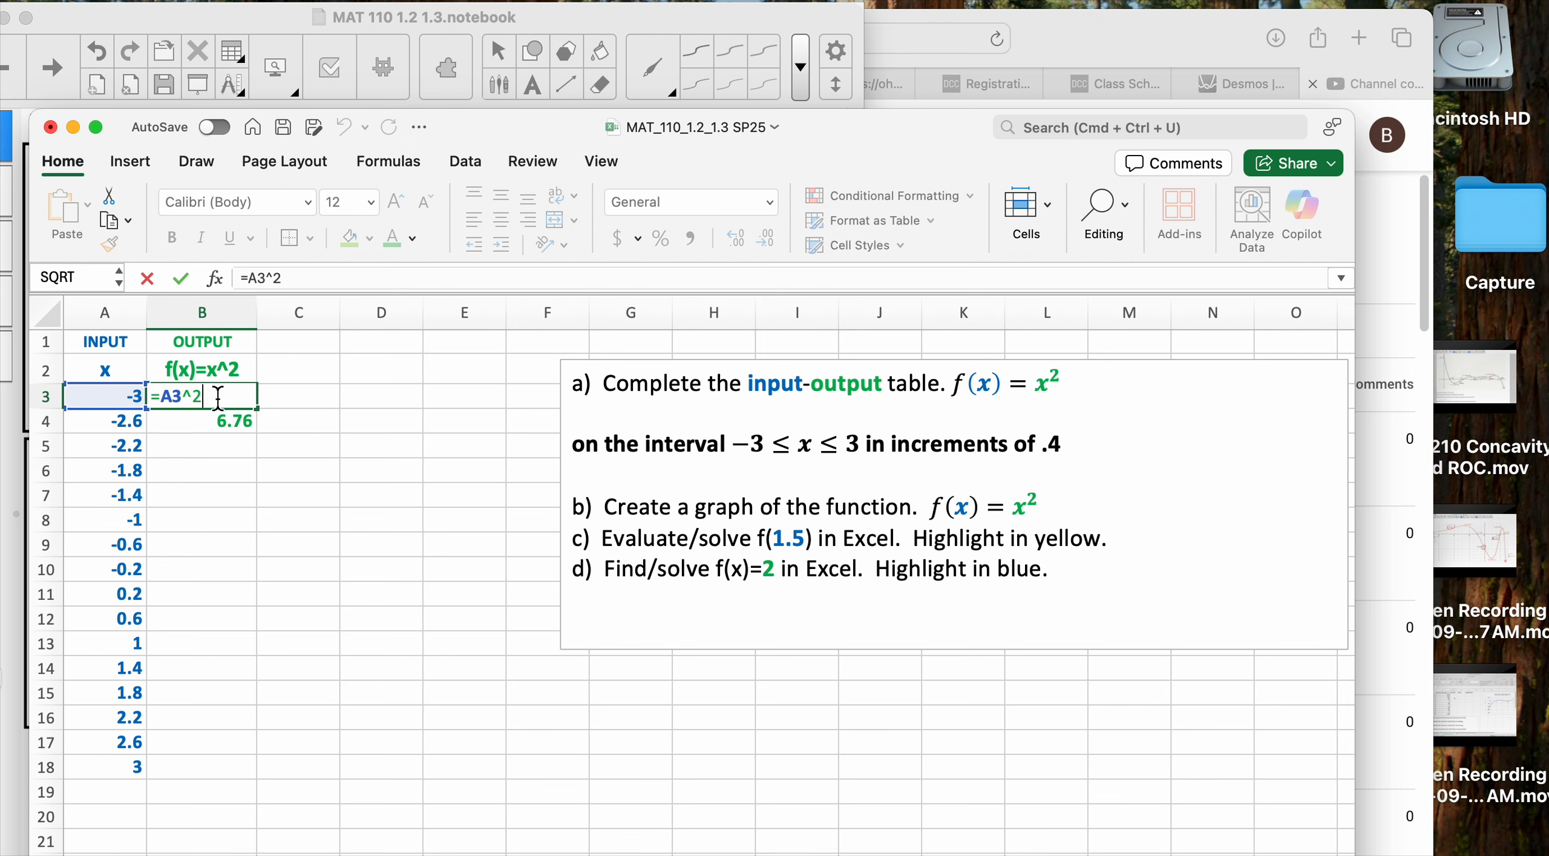
key(Return)
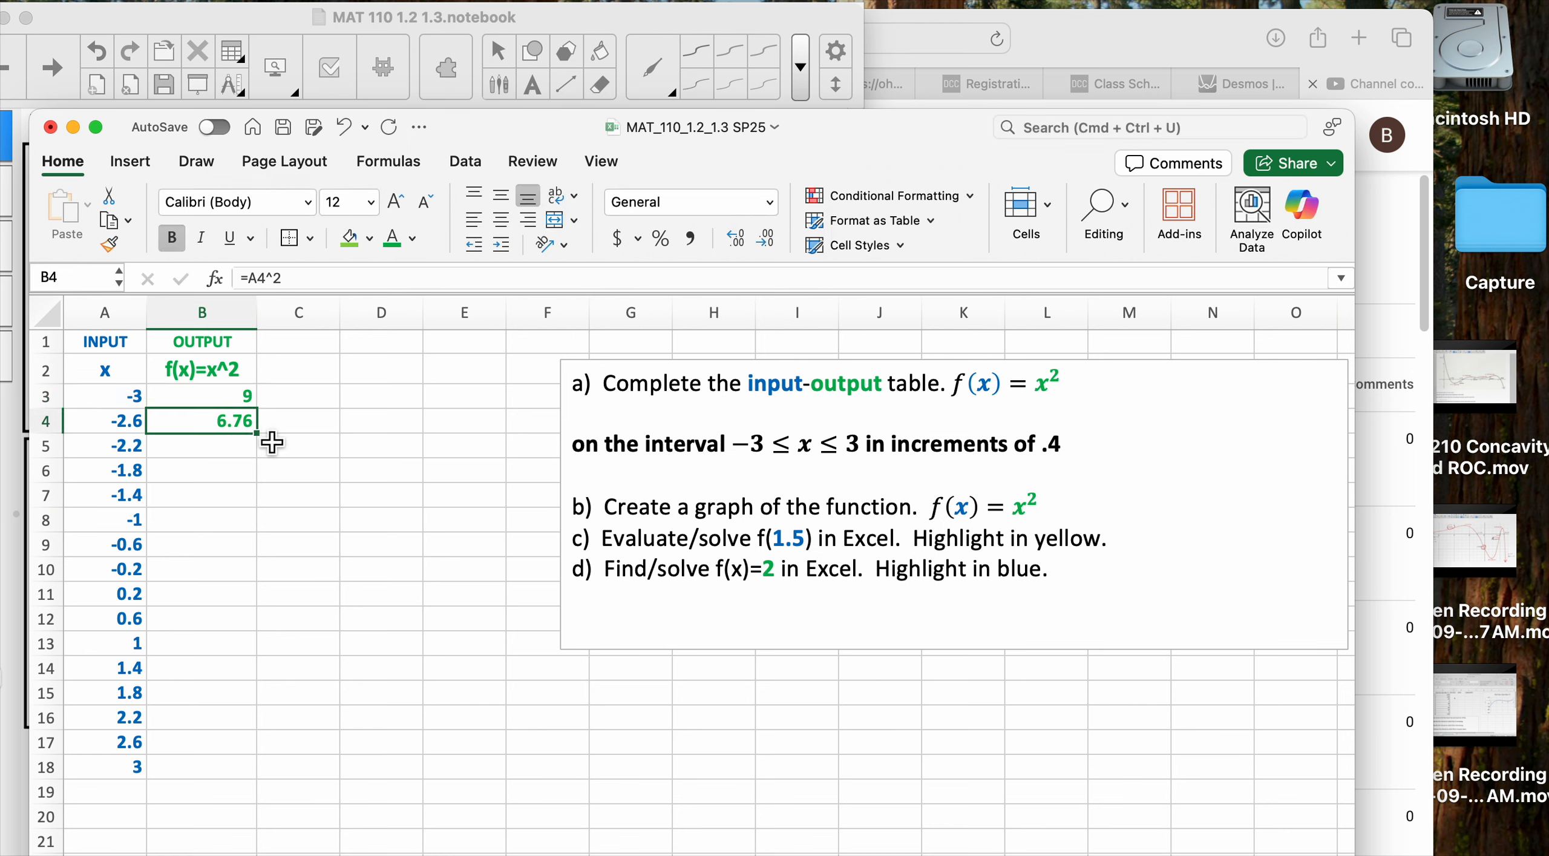
Copy the squaring formula into B4 as =A4^2 and fill it down to B18
click(242, 400)
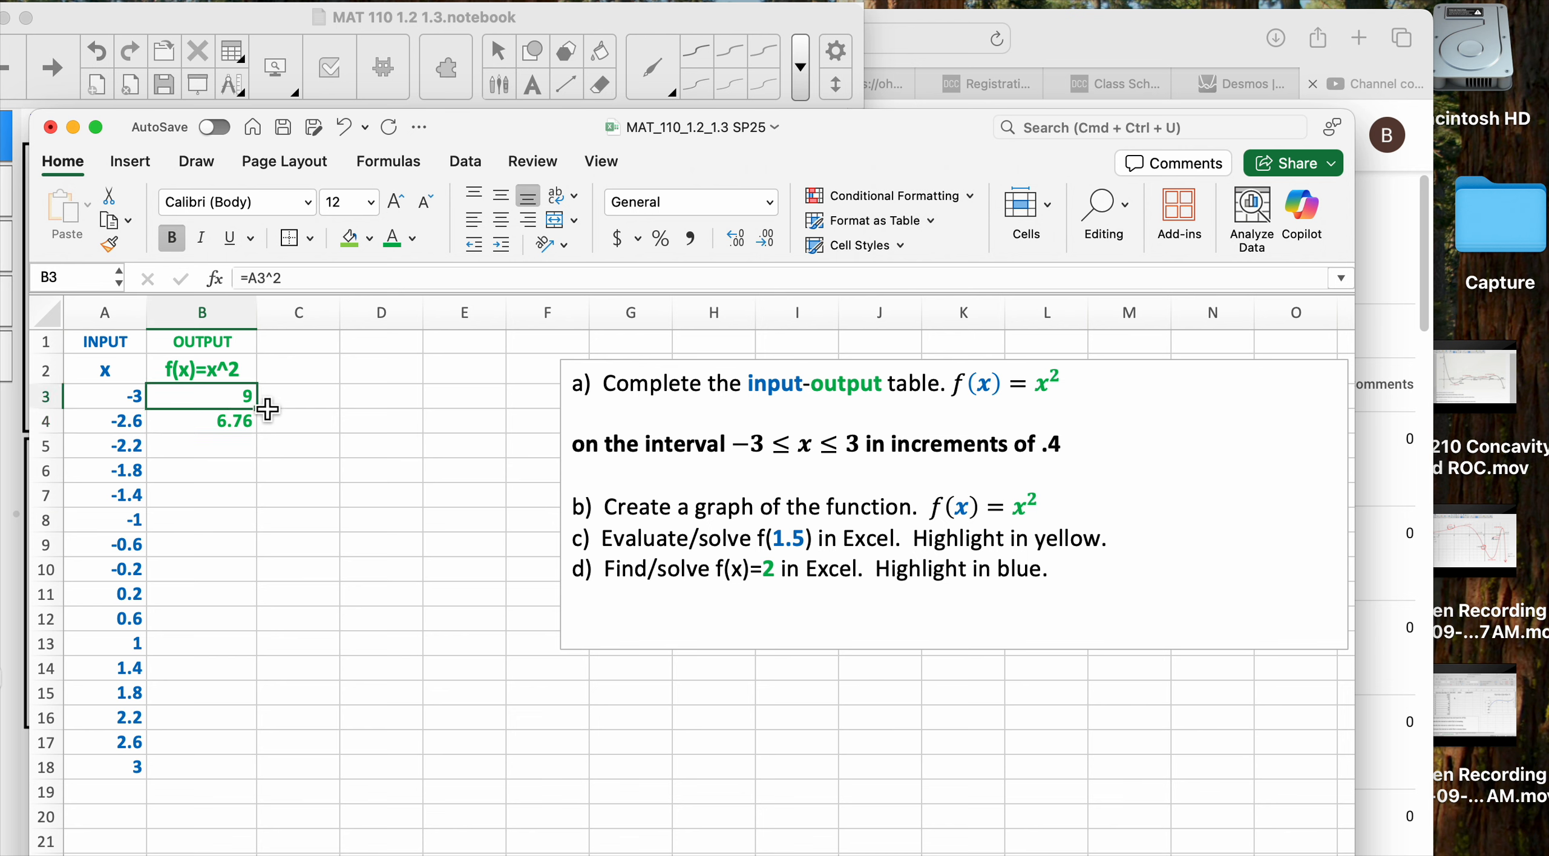
click(253, 548)
click(241, 402)
drag(442, 145, 455, 120)
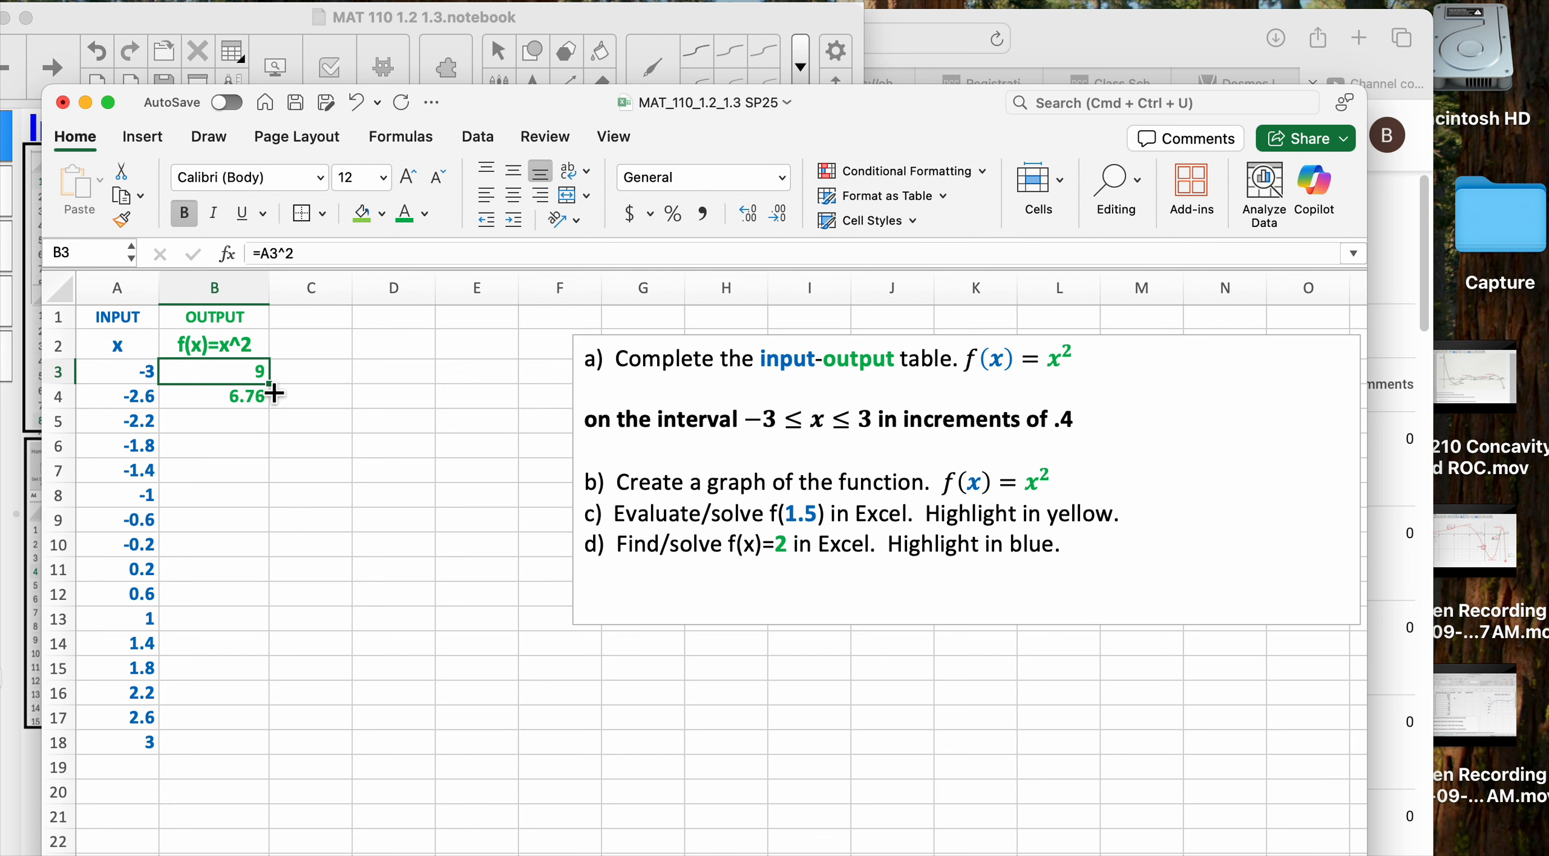
drag(270, 383, 274, 394)
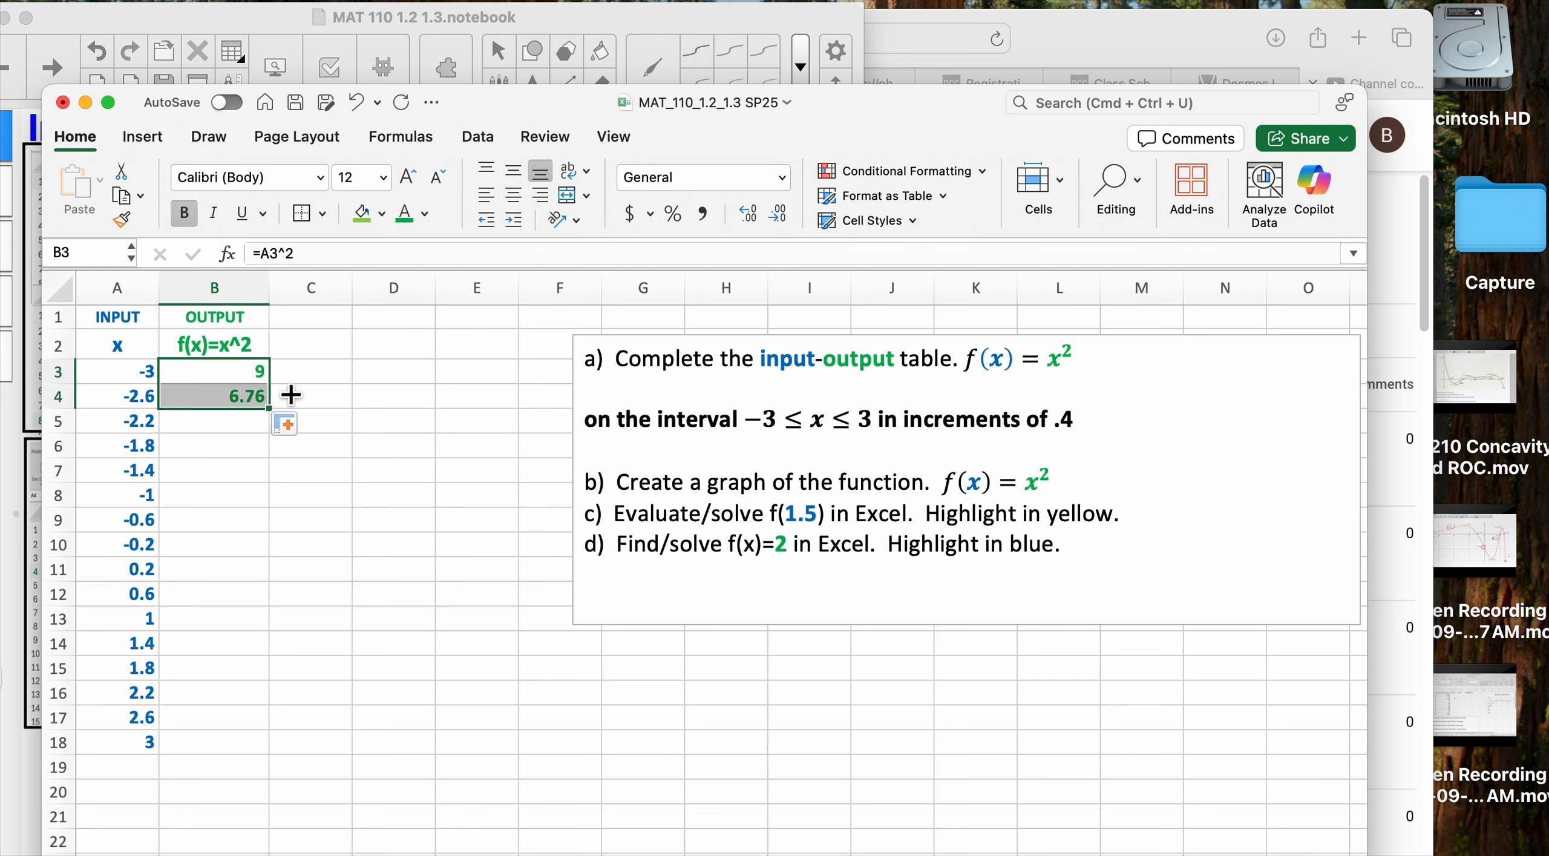
double_click(270, 394)
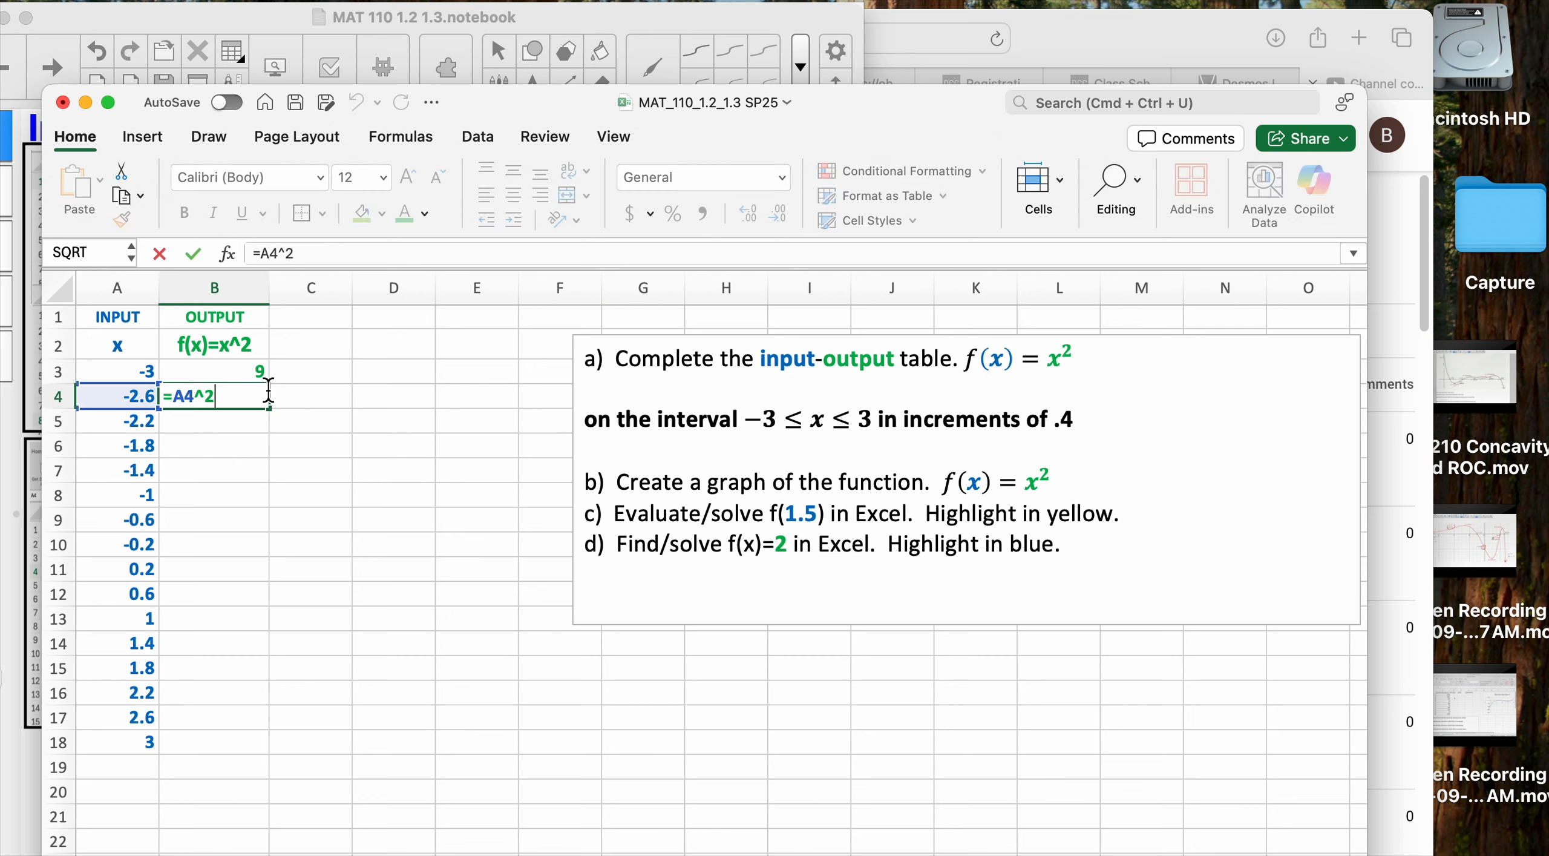
key(Escape)
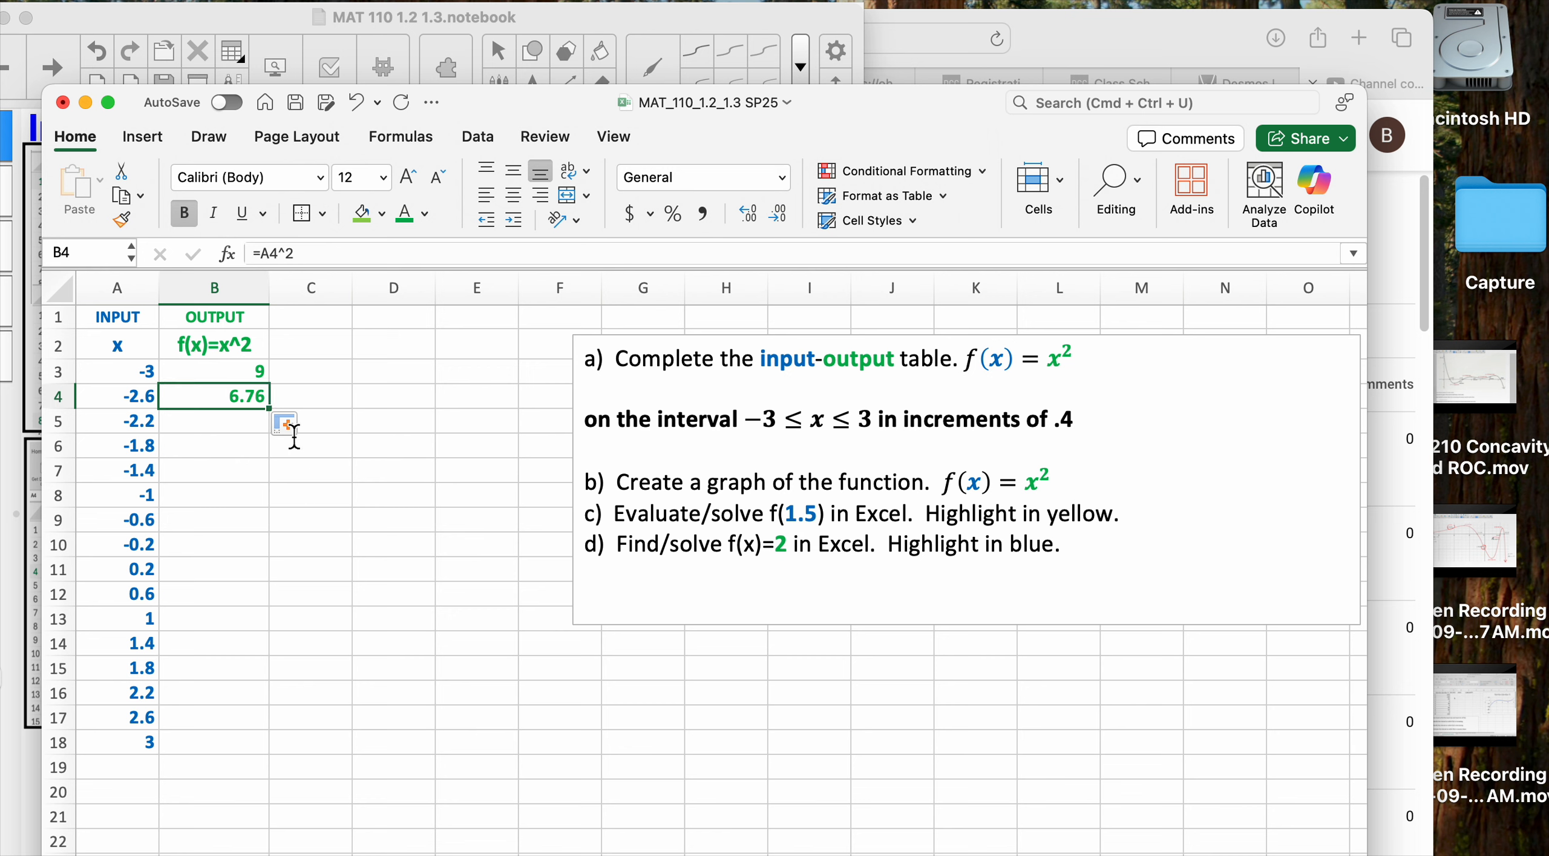
double_click(270, 410)
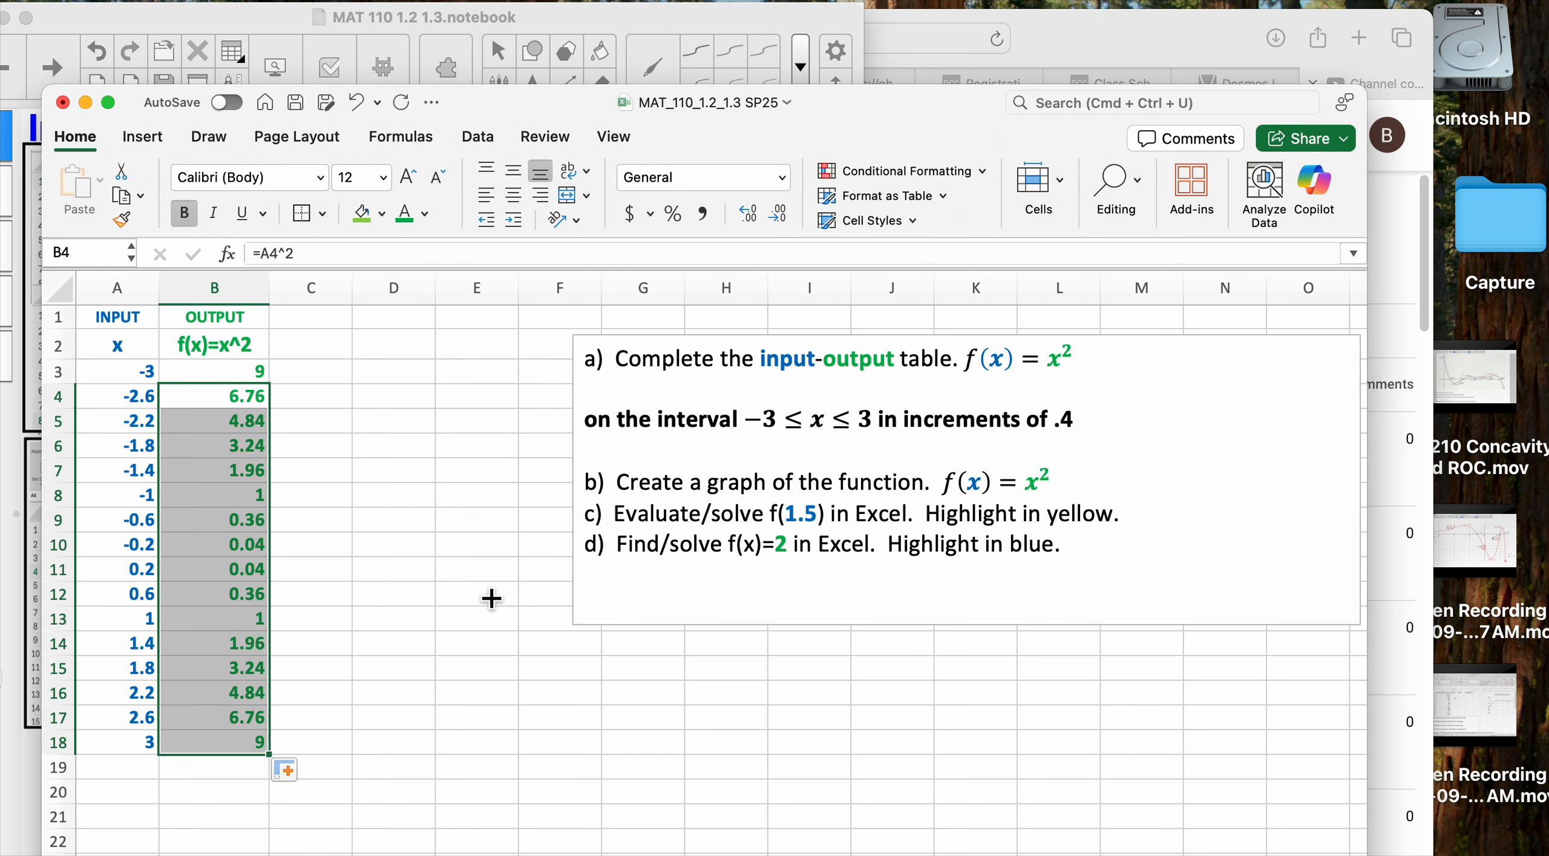
Check the x^2 output formulas from B3 down through row 17
click(370, 502)
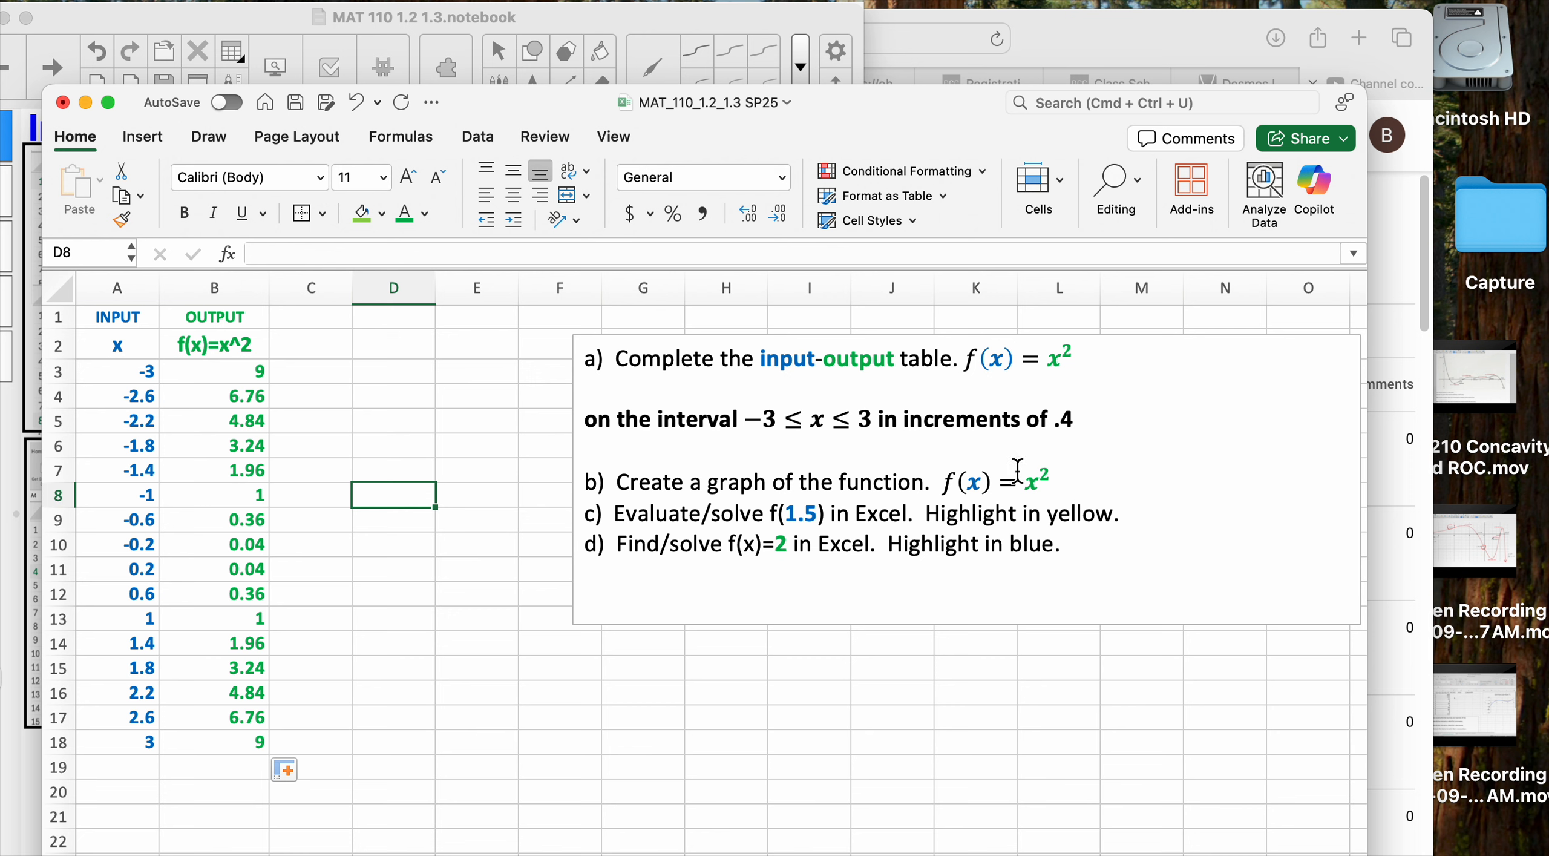
click(265, 372)
key(Down)
key(Down)
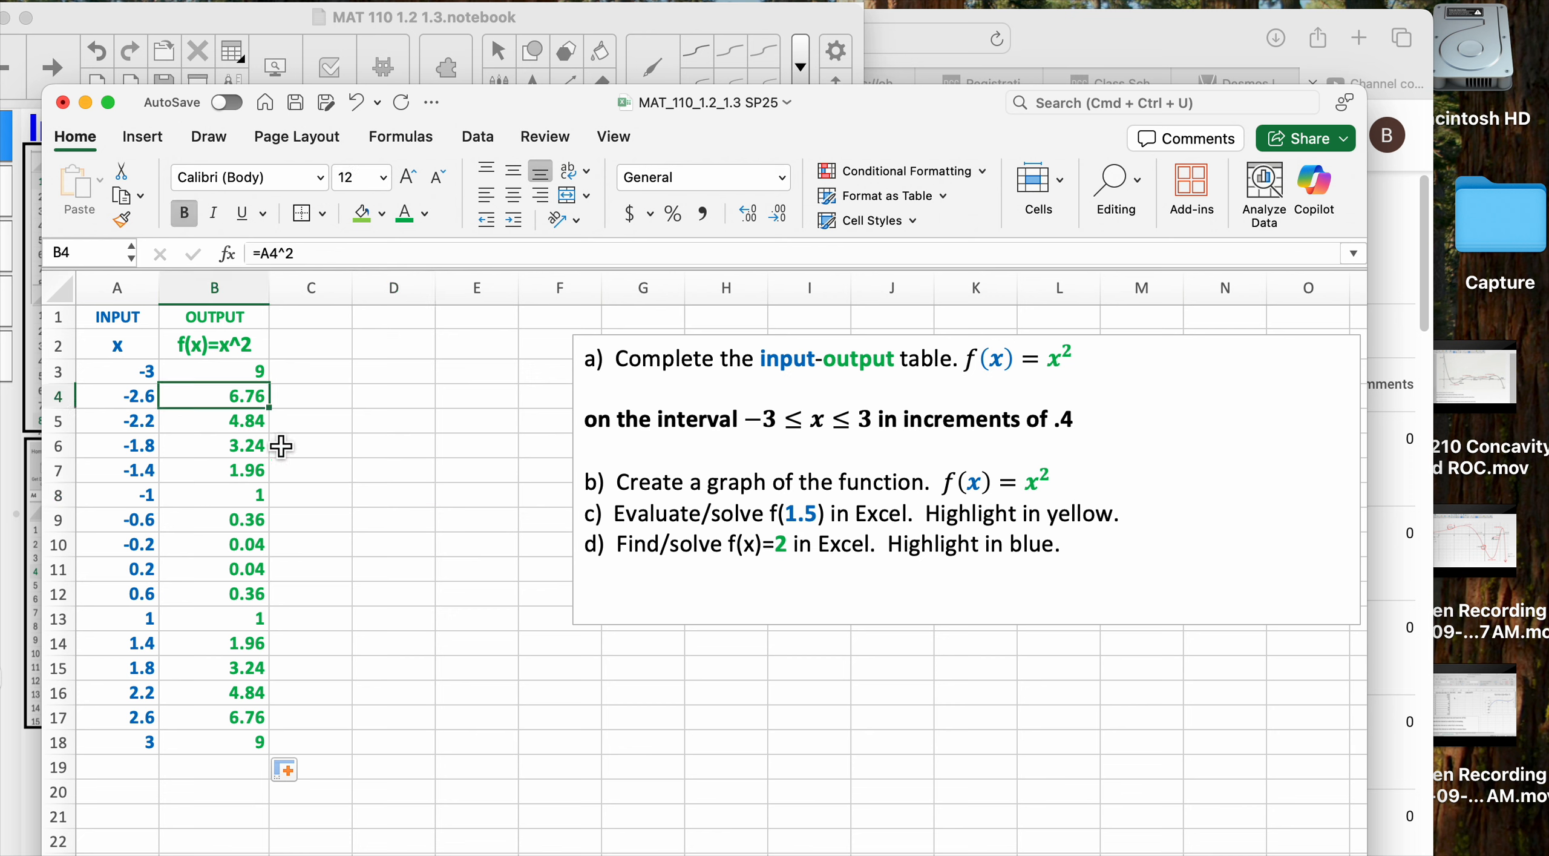
key(Down)
key(Down)
key(Down)
key(Down)
key(Down)
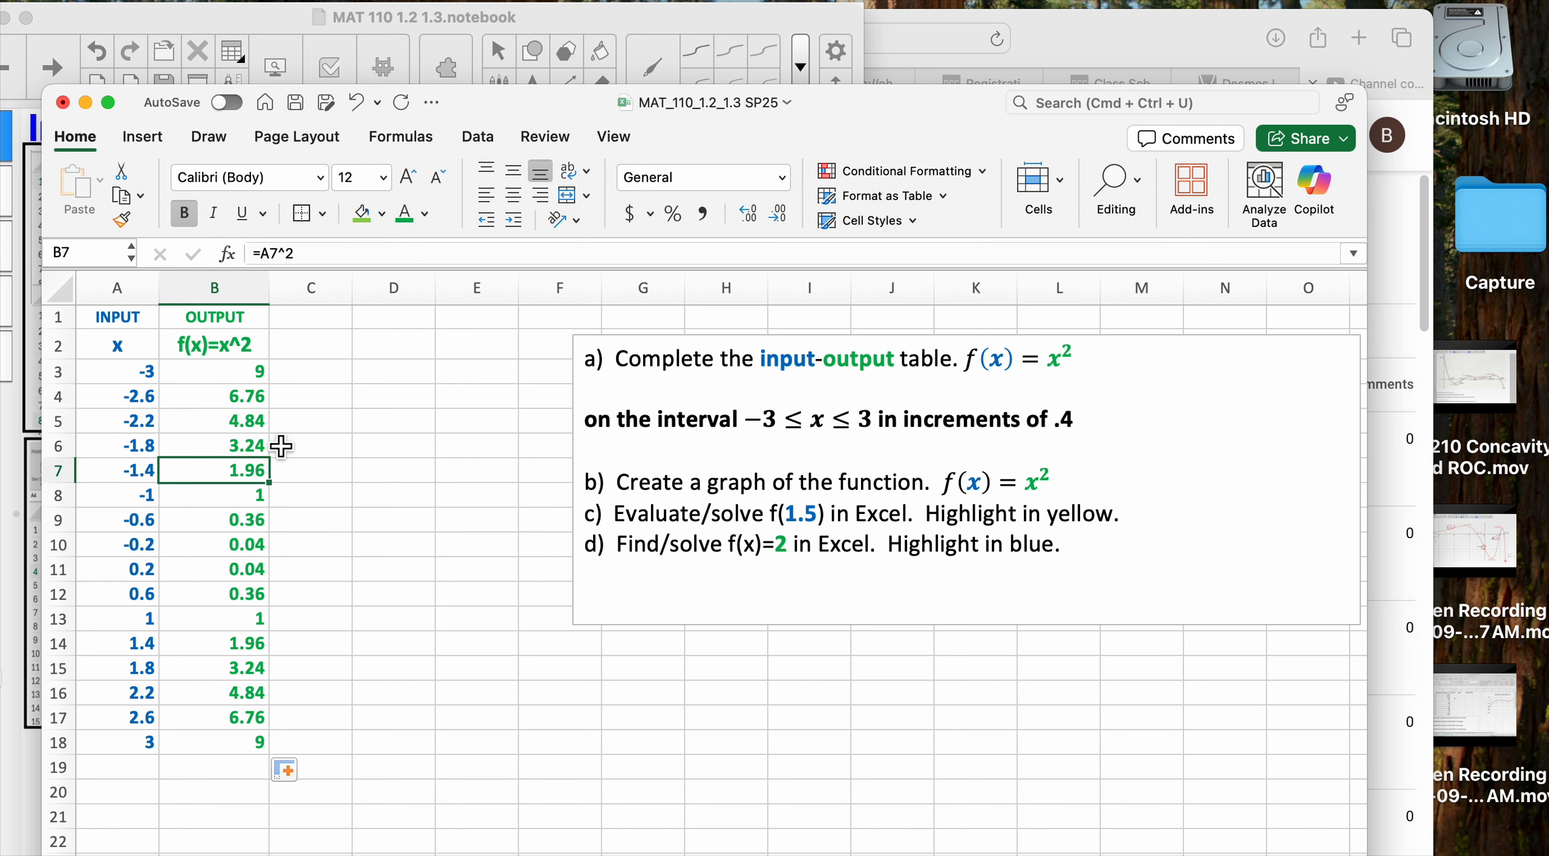
key(Down)
key(Down)
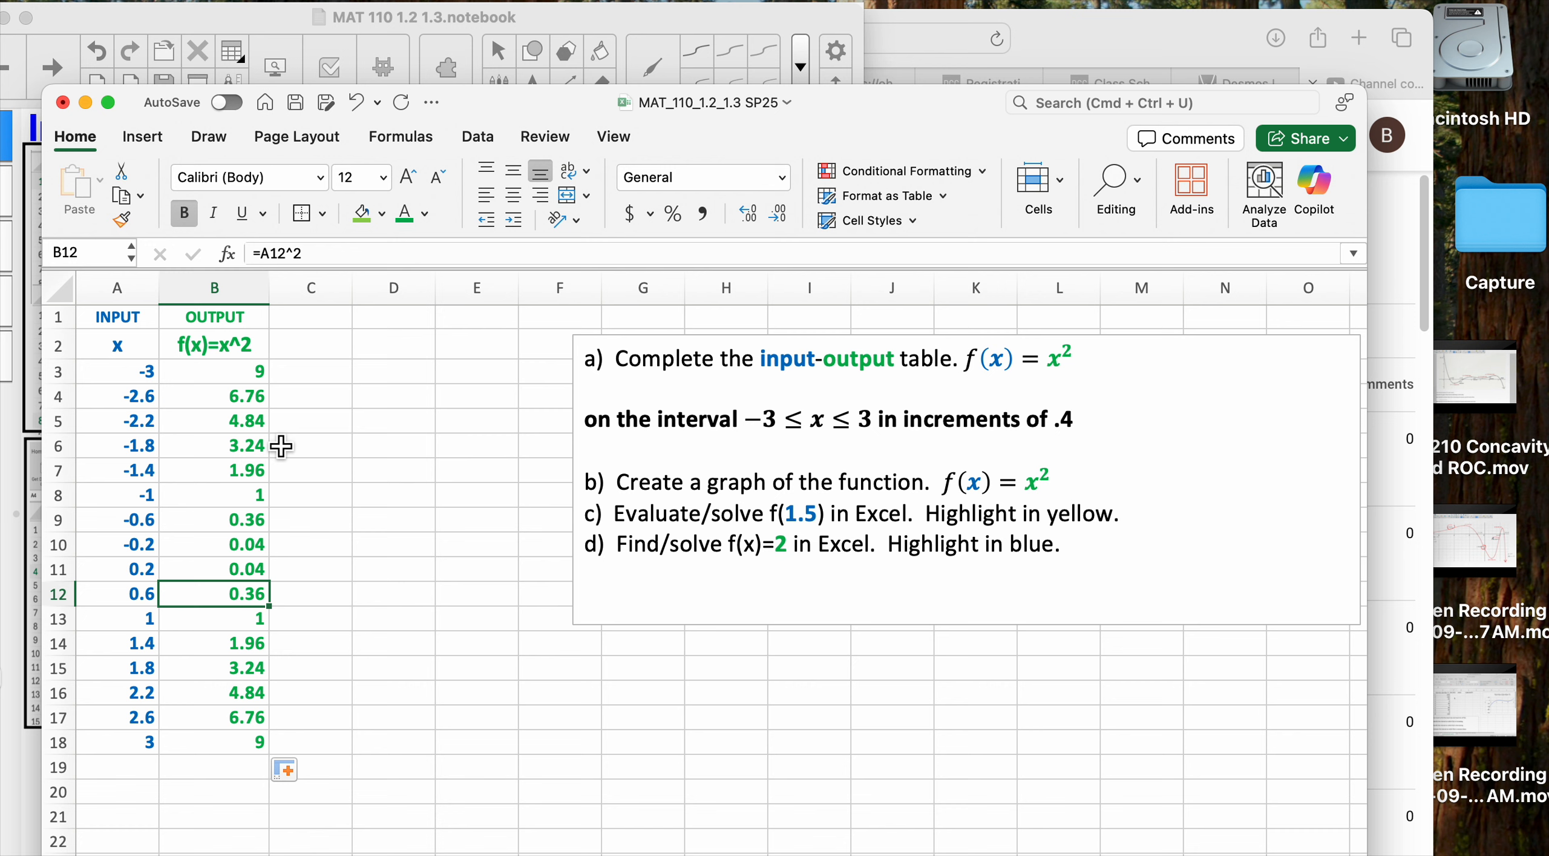
key(Down)
key(Down)
key(Down)
key(Down)
key(Down)
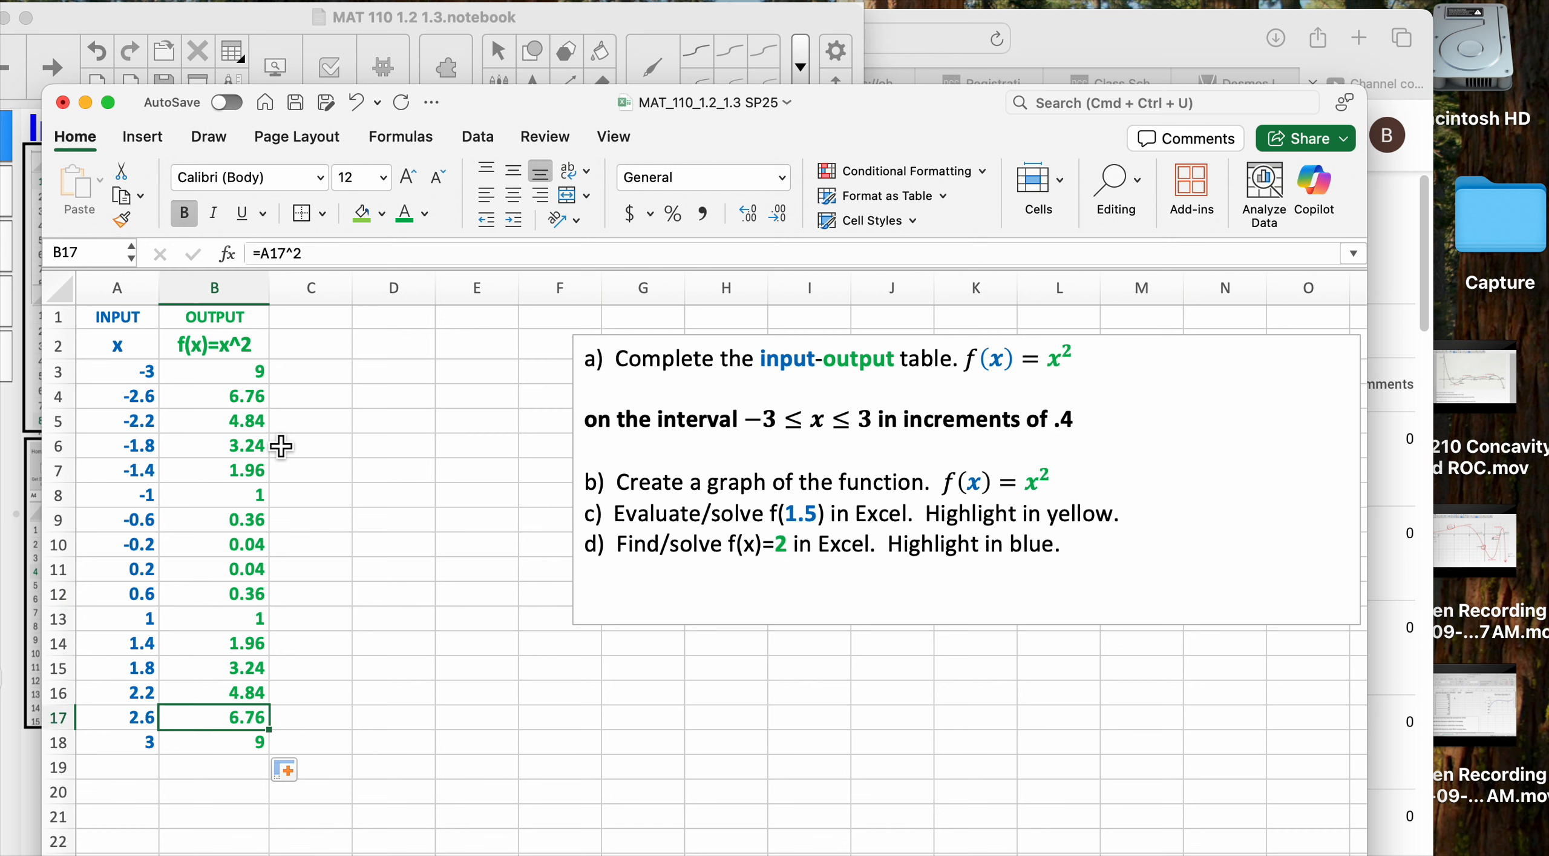
click(131, 326)
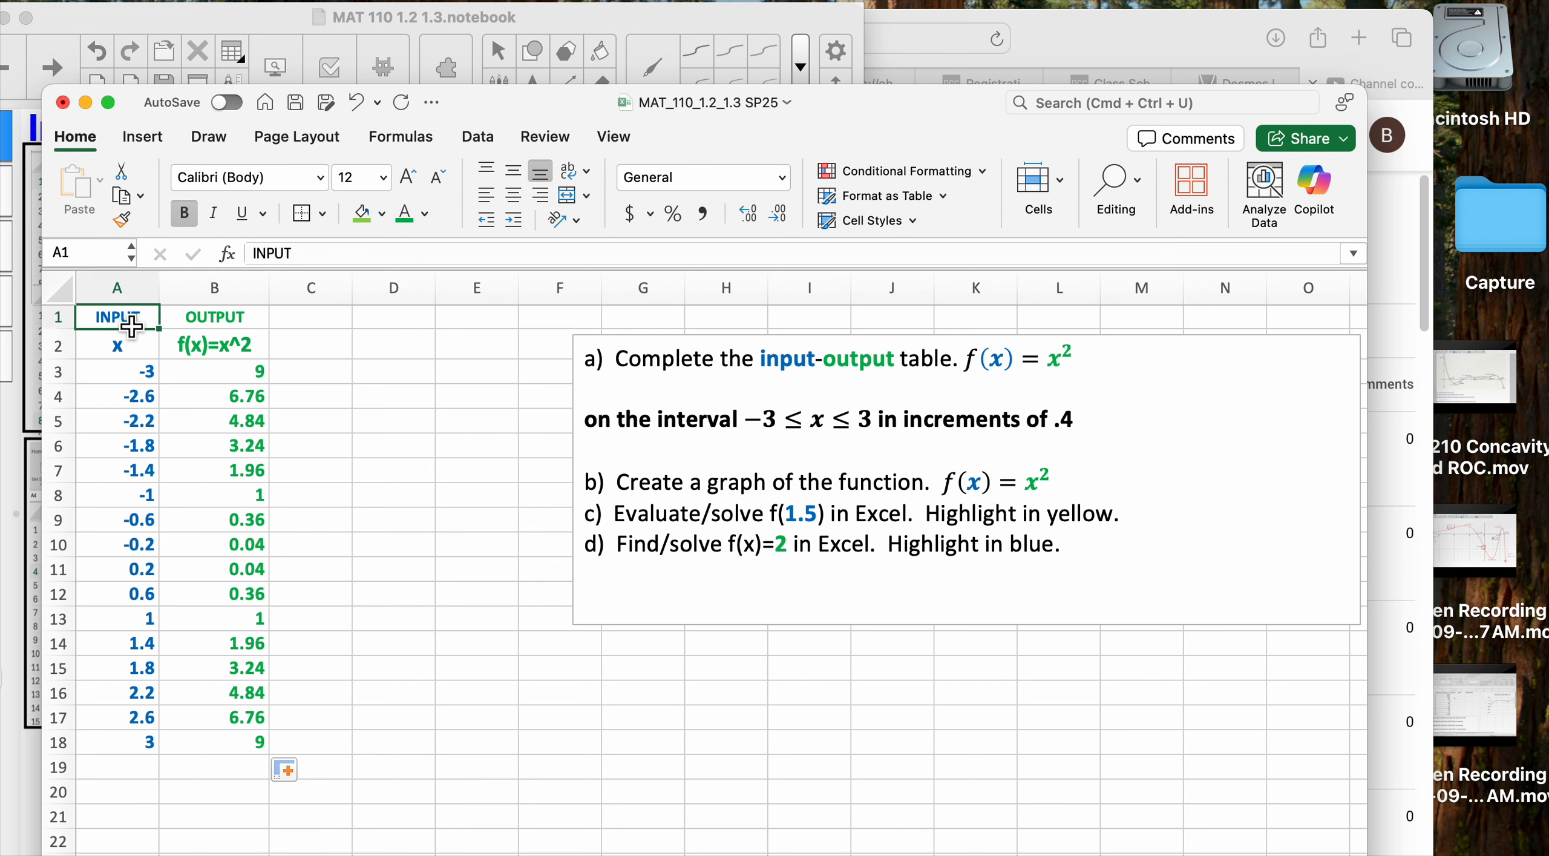
Insert a Scatter with Smooth Lines chart of A1:B18 and place it below the task text box
drag(131, 325, 242, 752)
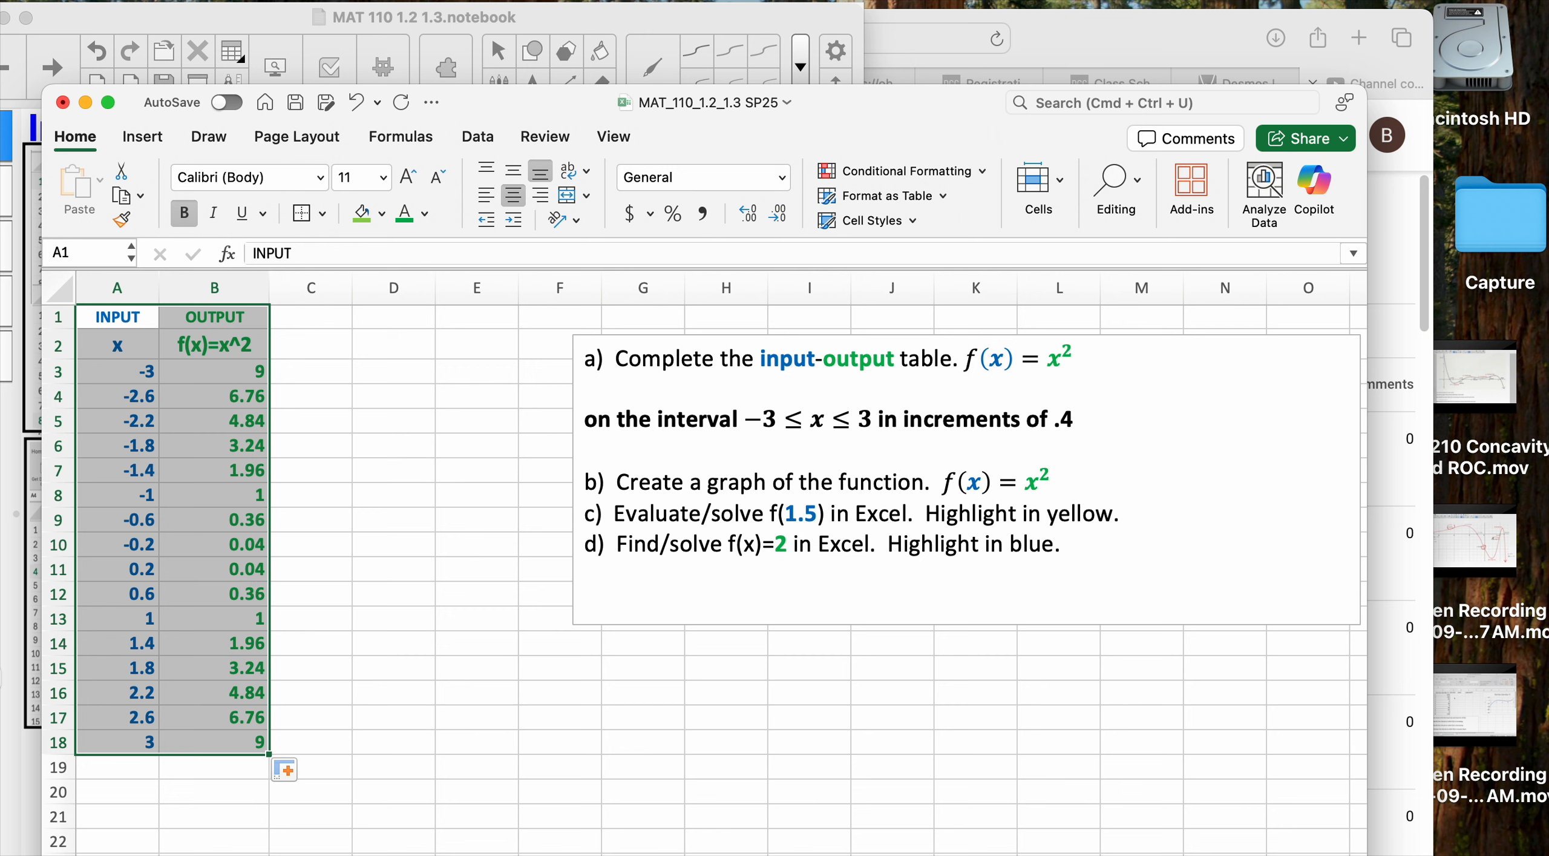
click(143, 137)
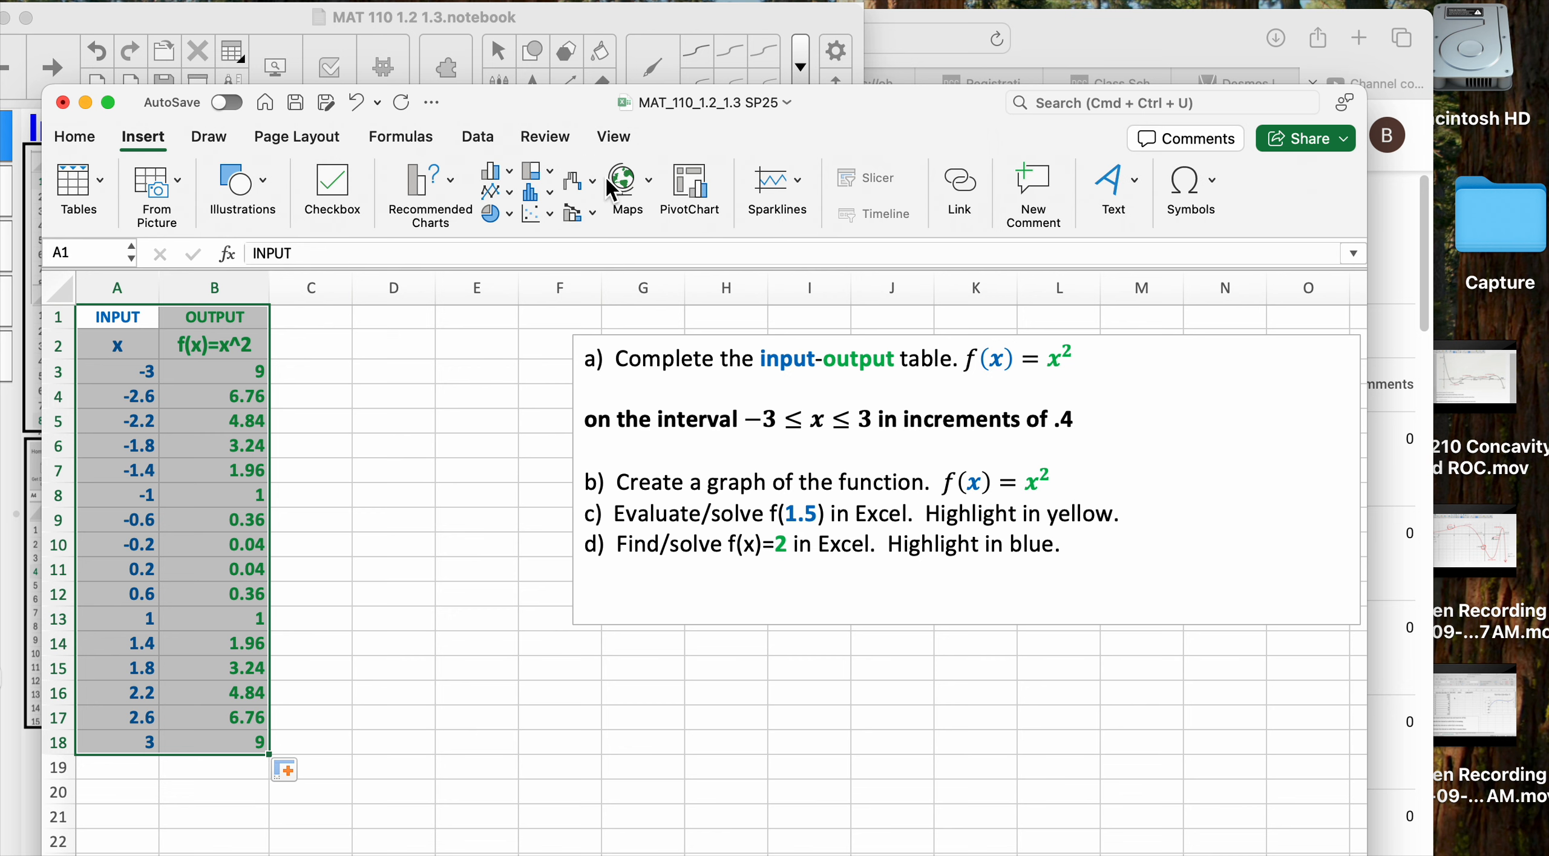
click(547, 215)
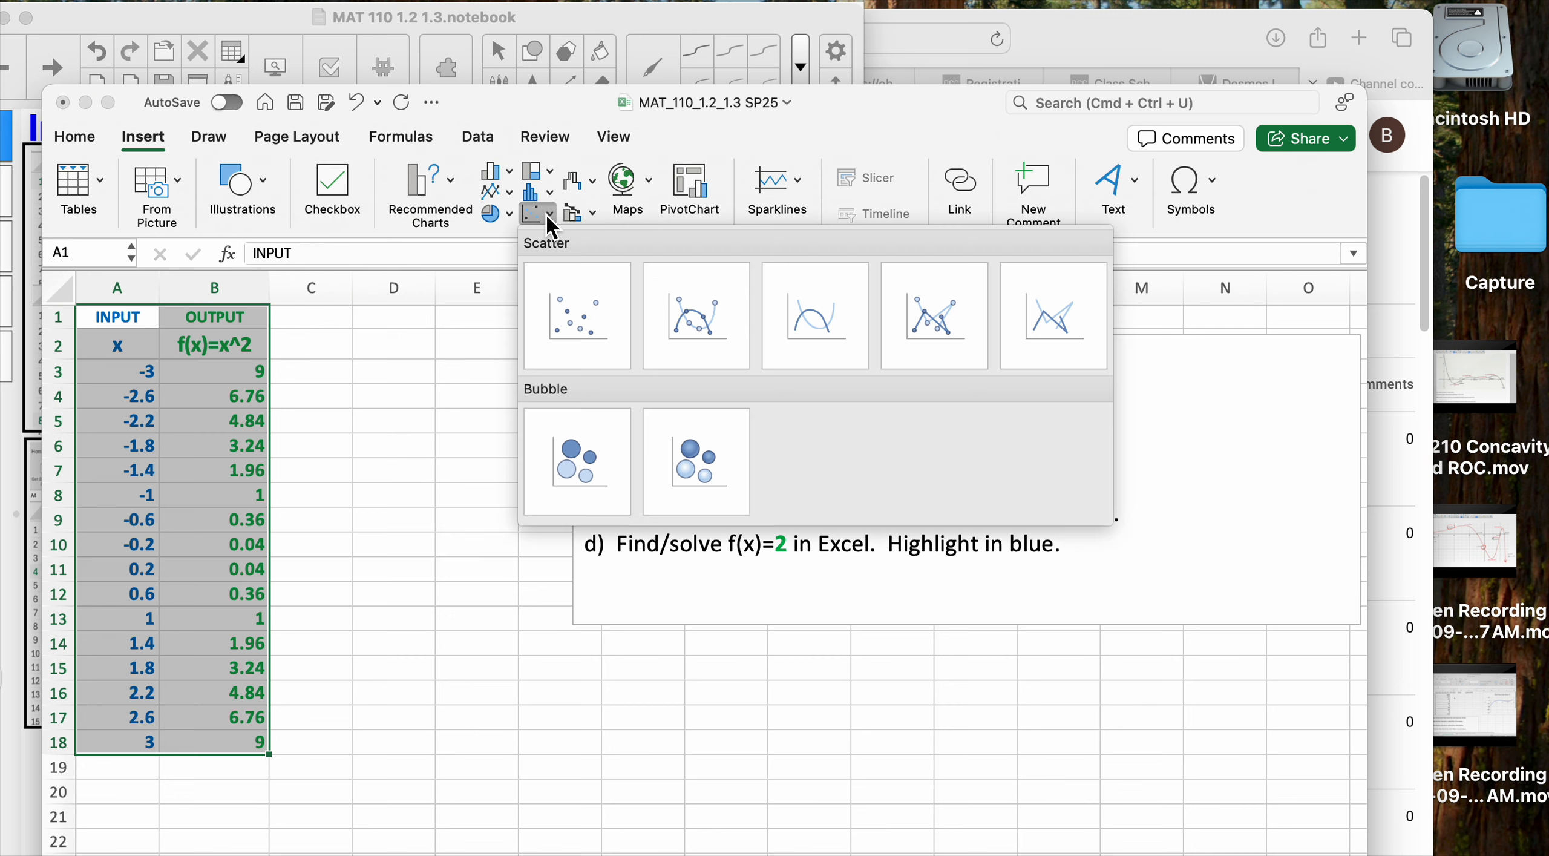
click(819, 324)
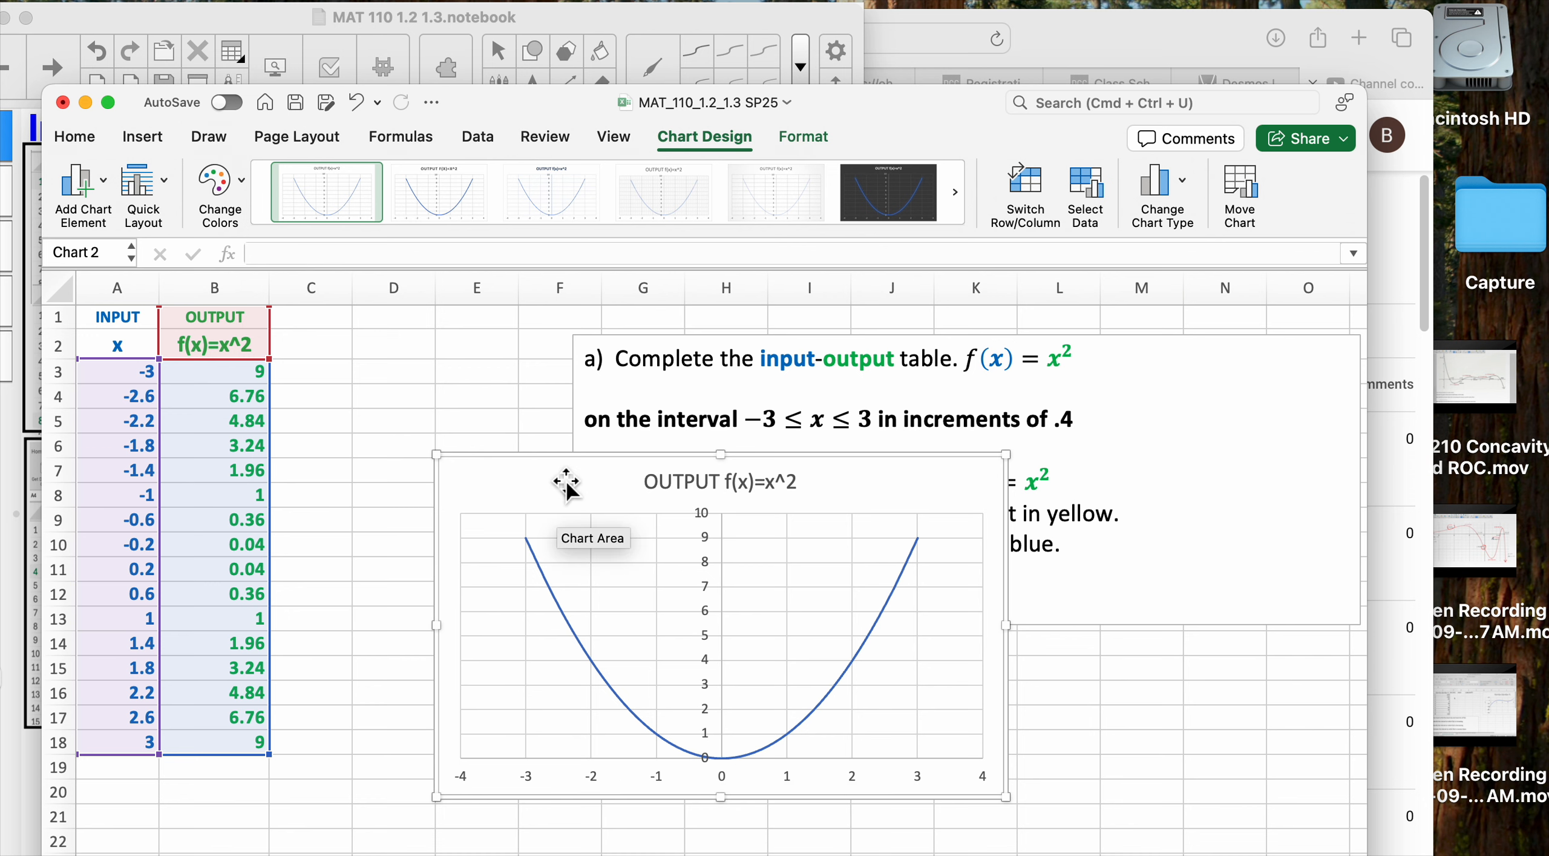
drag(562, 479, 881, 659)
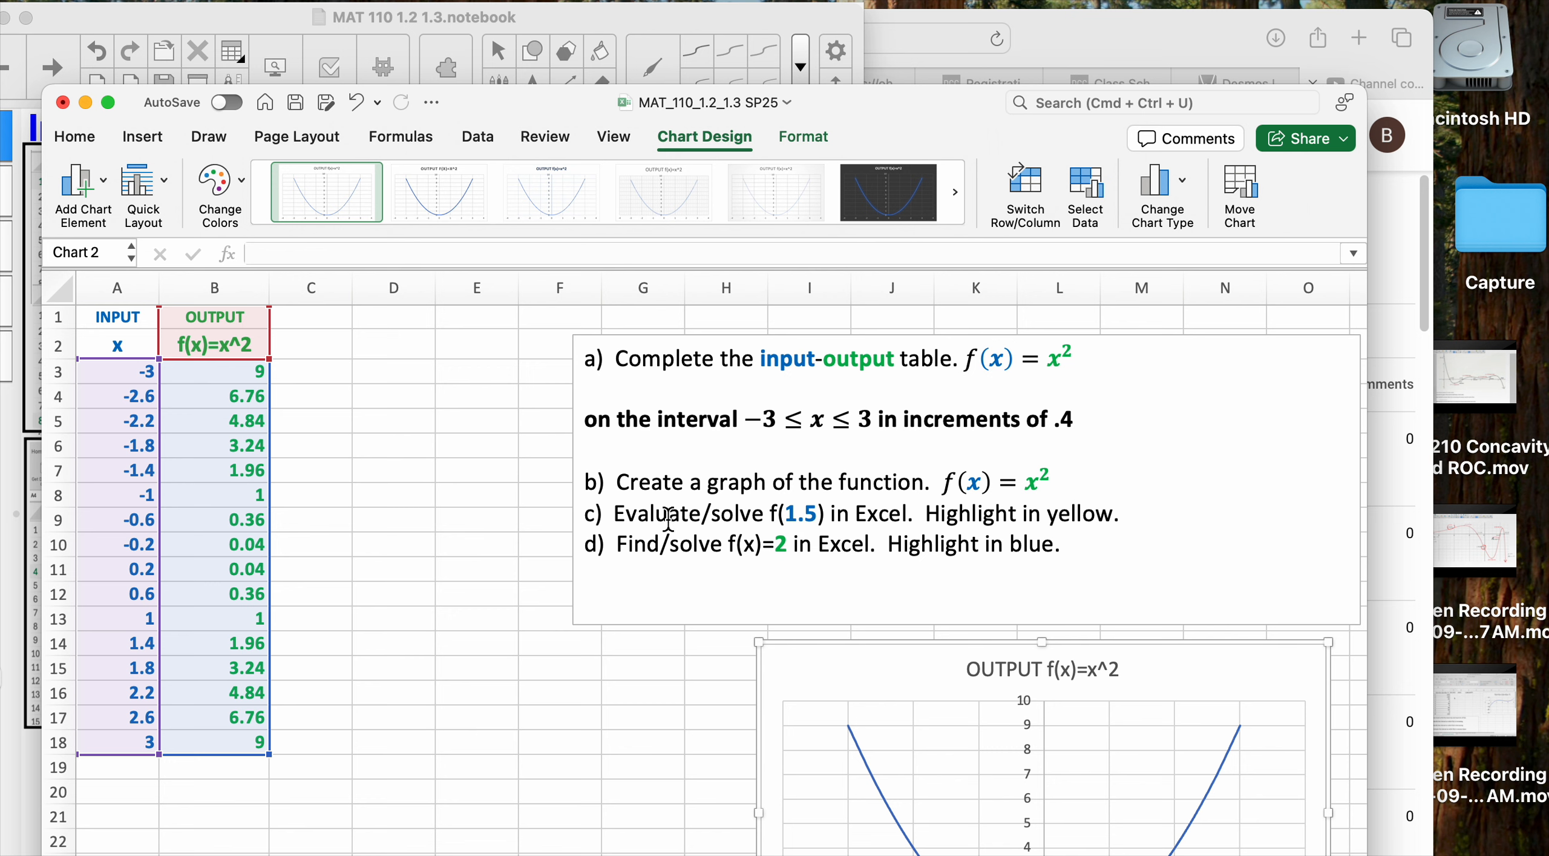
Delete '/solve' so task c) reads 'Evaluate f(1.5) in Excel', then insert a blank line before d)
click(632, 511)
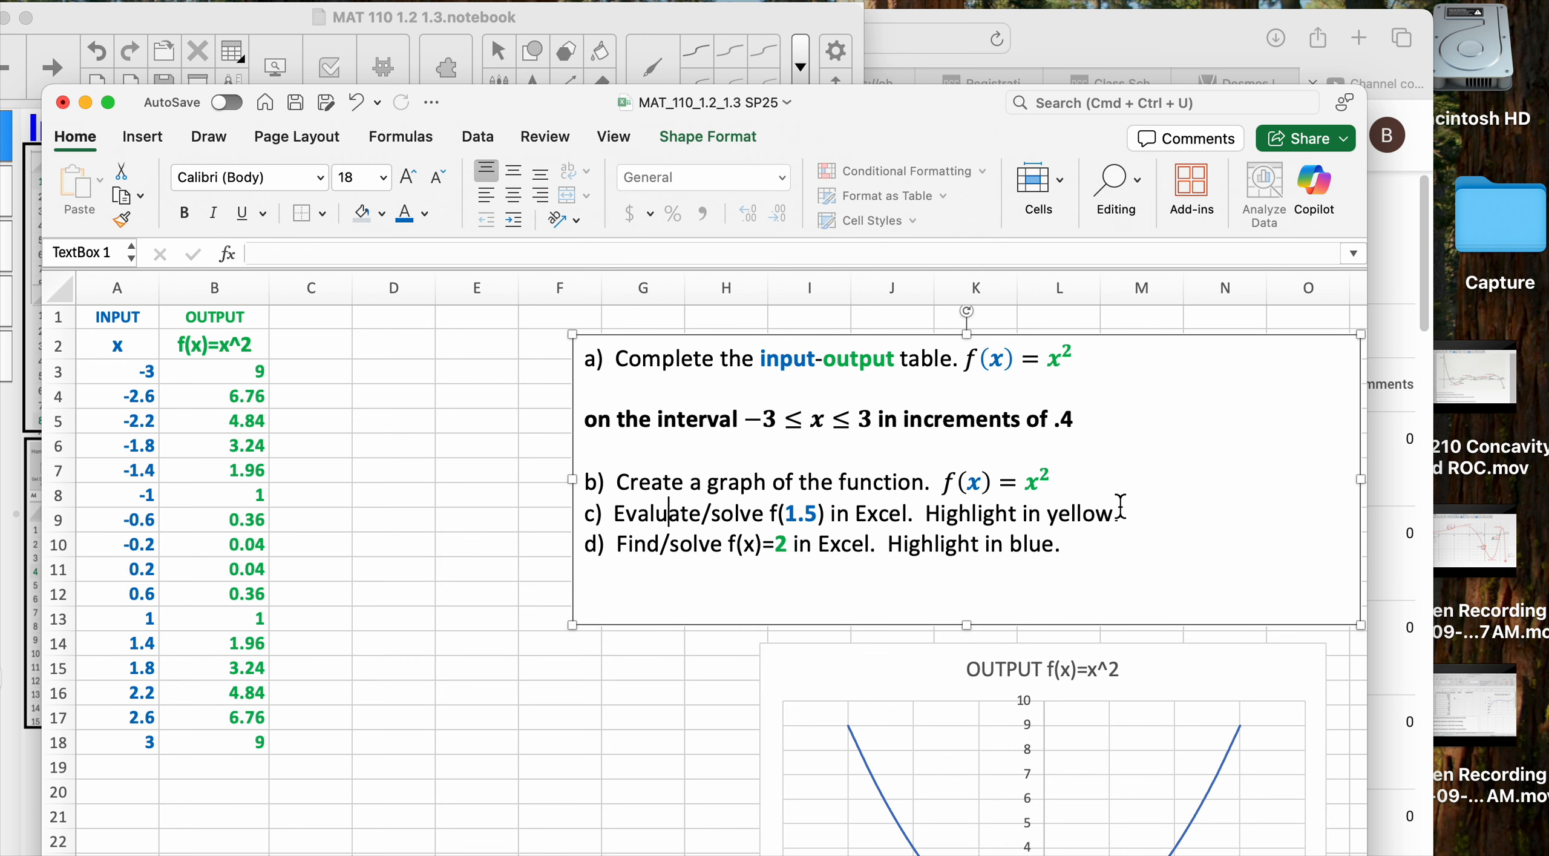
key(Left)
key(Left)
key(Right)
key(Left)
key(Right)
key(Left)
key(BackSpace)
key(BackSpace)
key(BackSpace)
key(BackSpace)
key(BackSpace)
key(BackSpace)
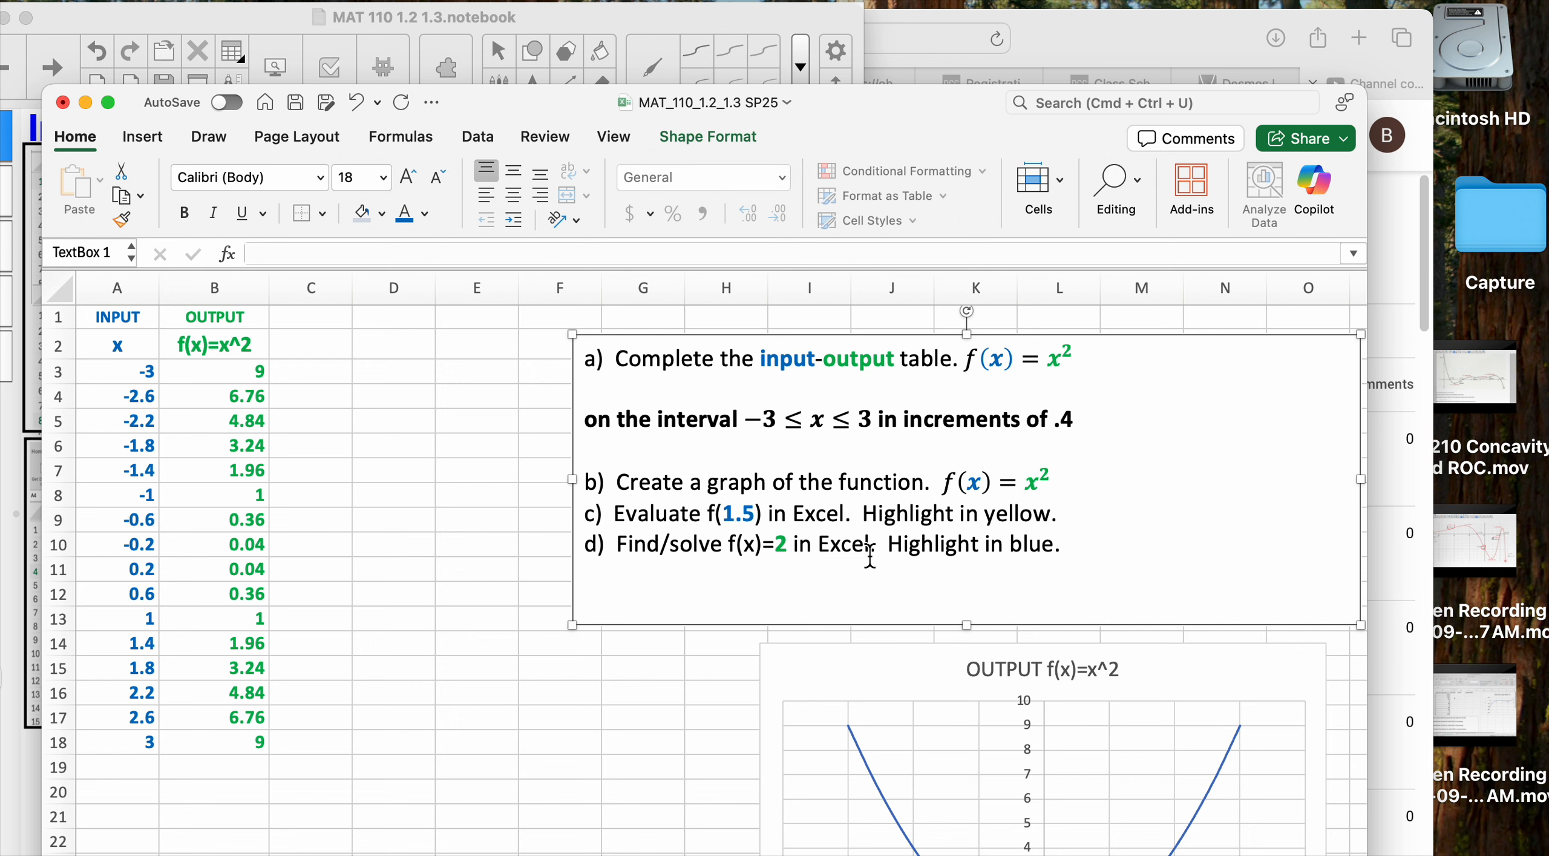
key(Return)
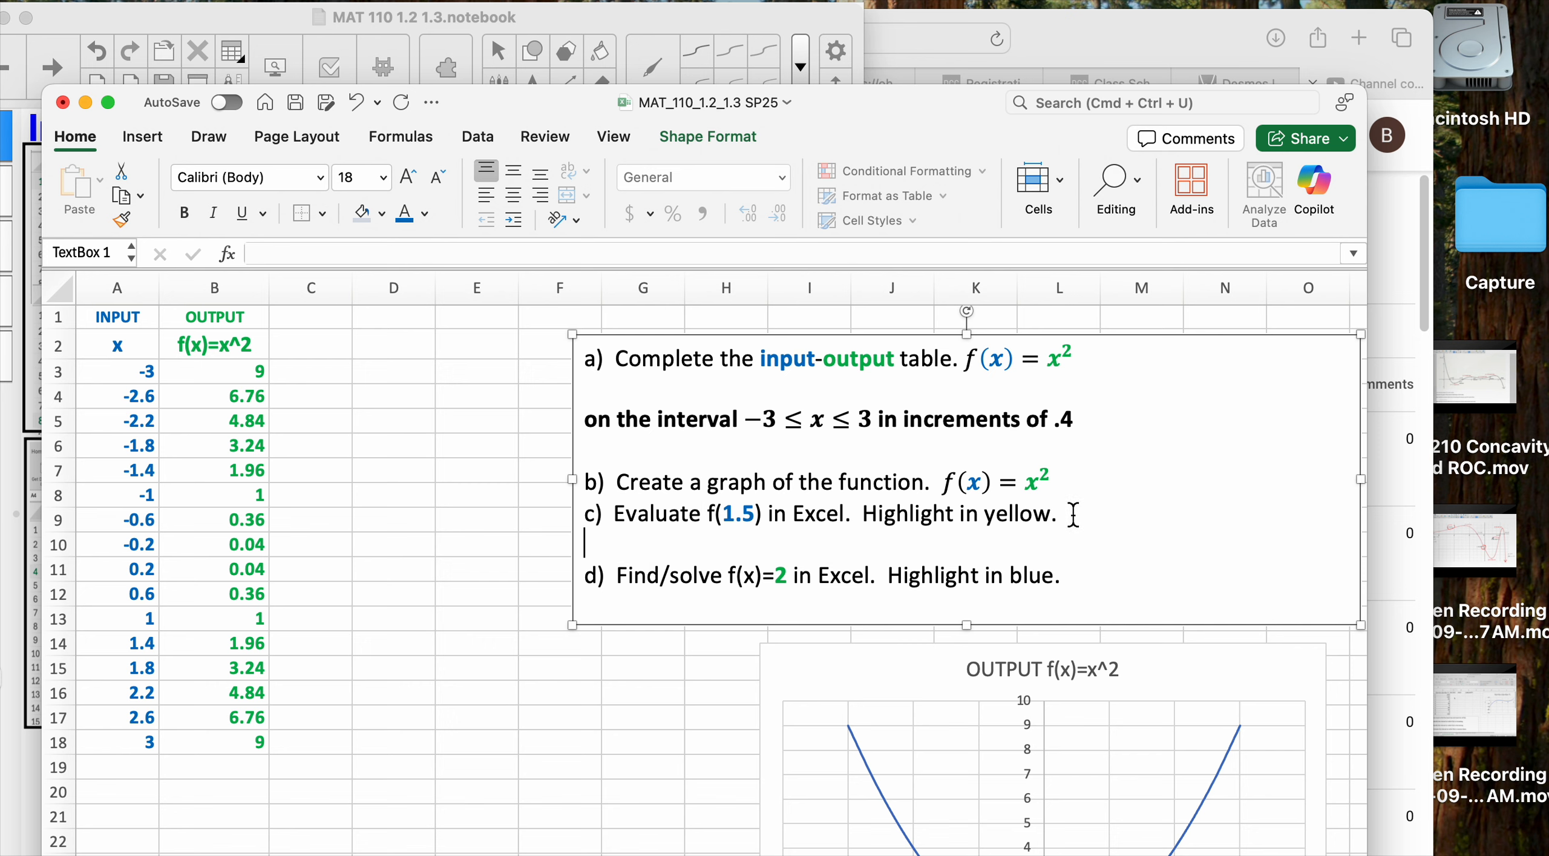
drag(723, 514, 766, 522)
Replace the input 1.4 in cell A14 with 1.5
click(131, 327)
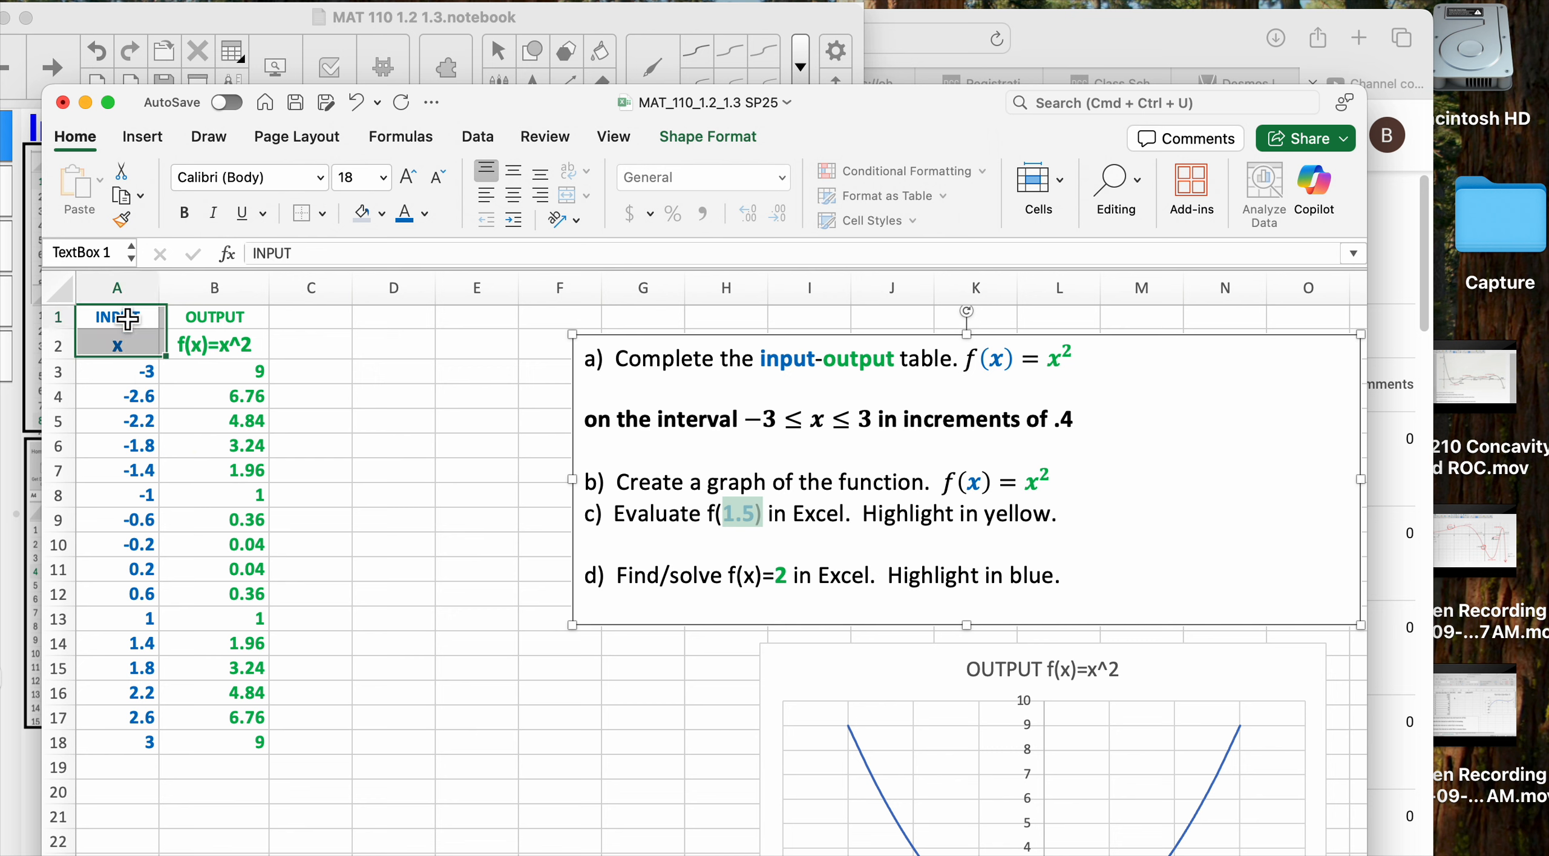
key(Down)
key(Down)
key(Down)
key(Down)
key(Down)
key(Down)
key(Down)
key(Down)
key(Down)
key(Down)
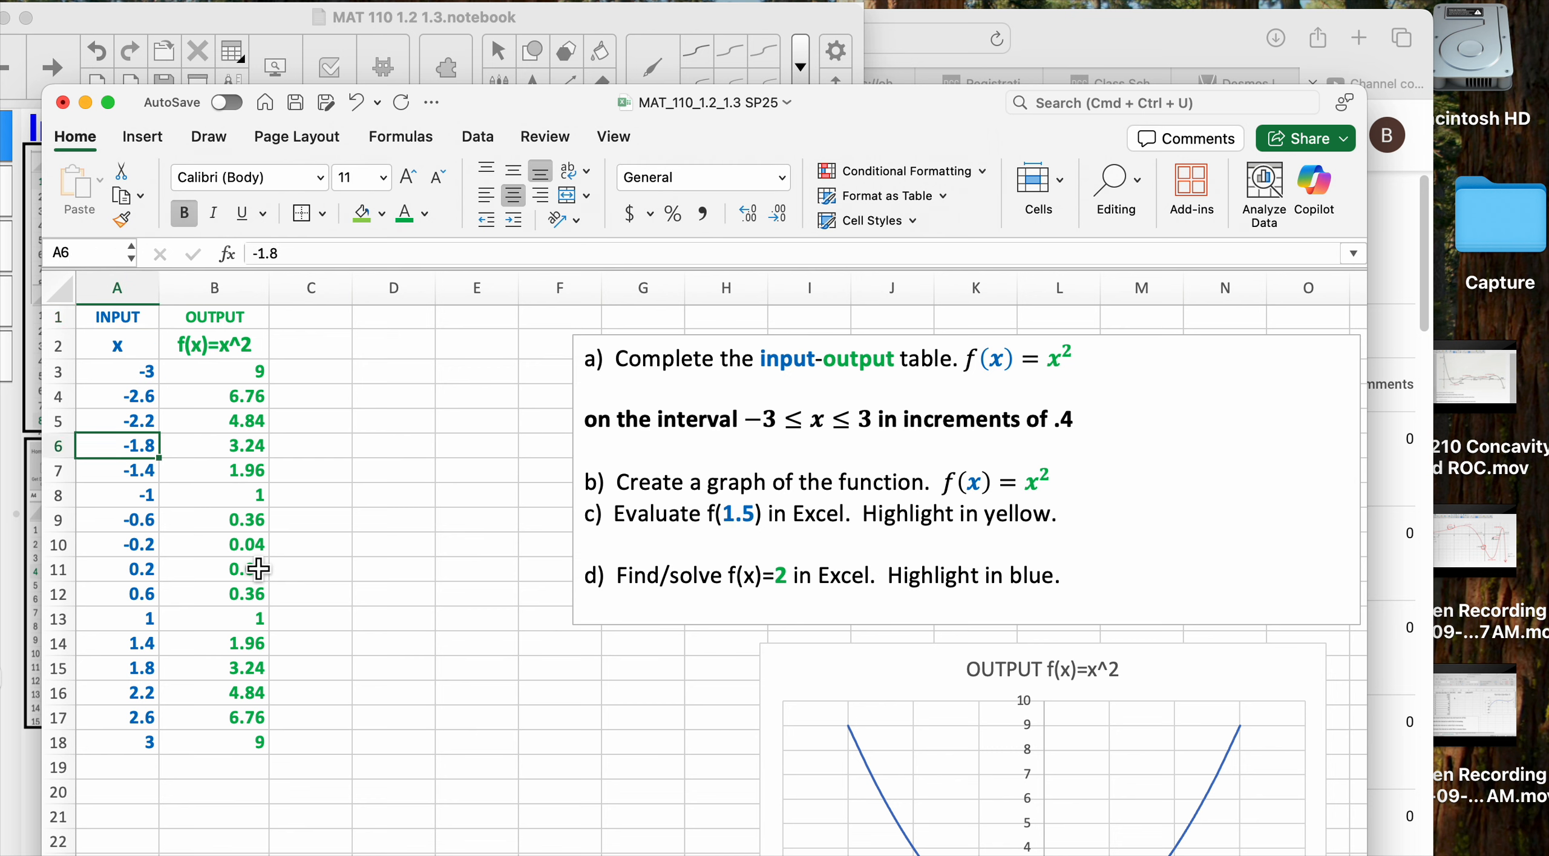
key(Down)
key(Down)
key(Down)
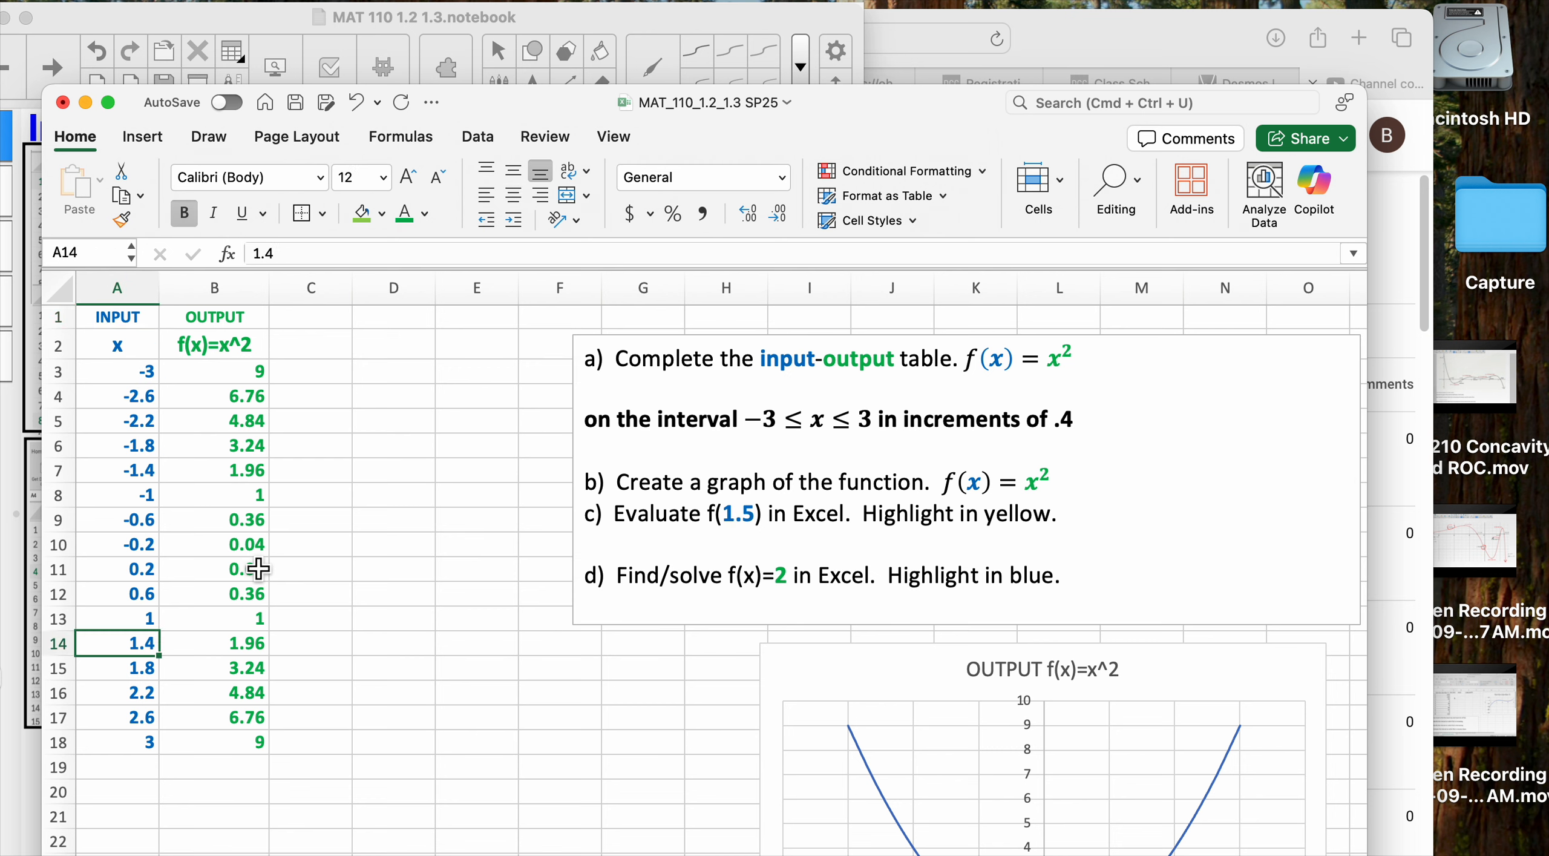
key(Up)
key(Down)
key(Up)
key(Down)
key(Up)
key(Down)
key(Up)
key(Down)
key(Up)
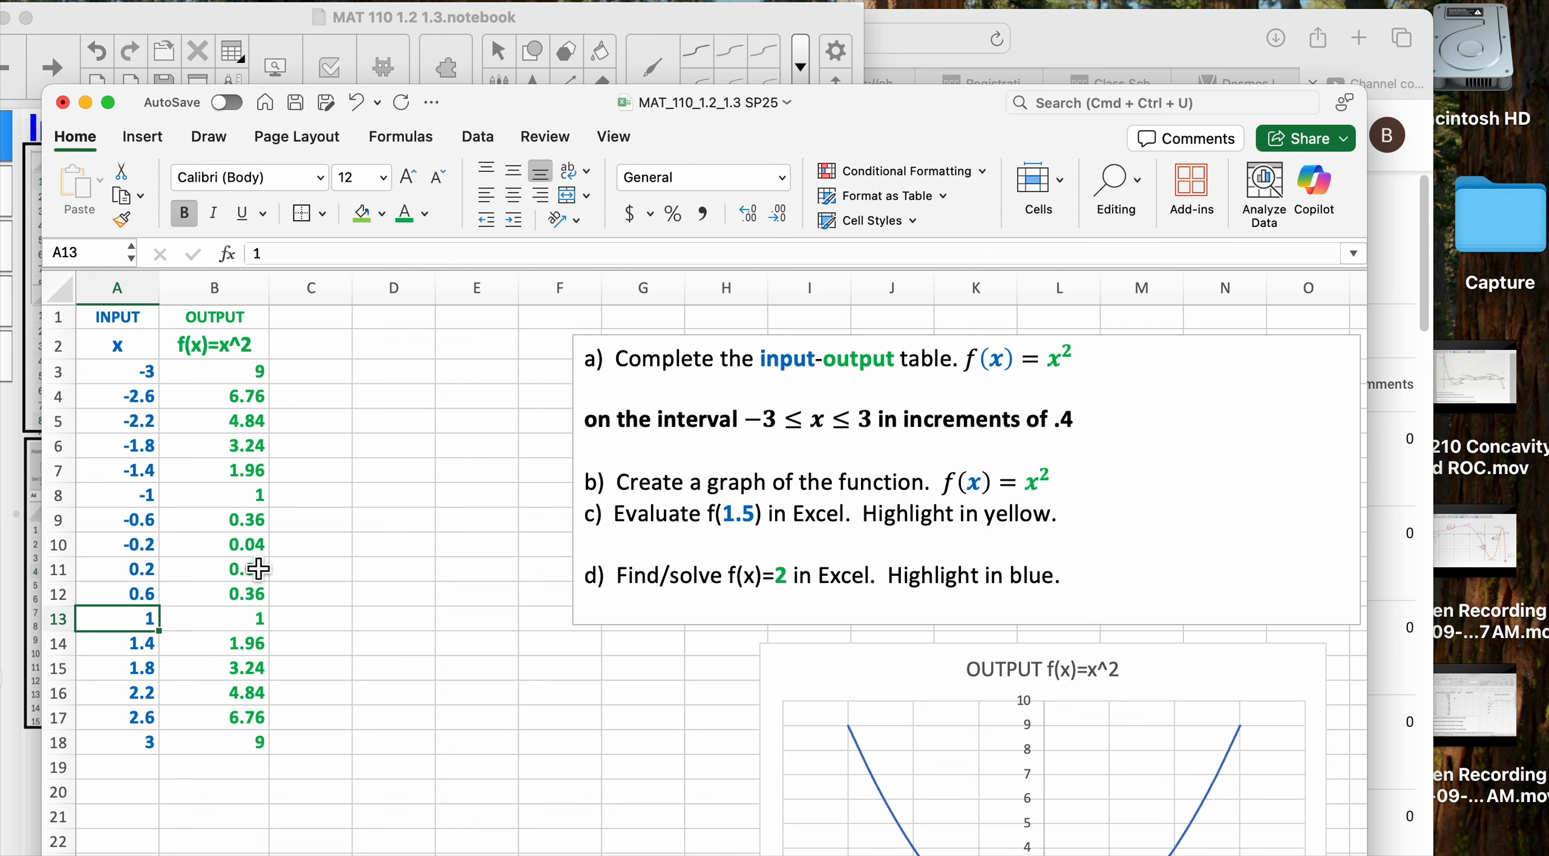
key(Down)
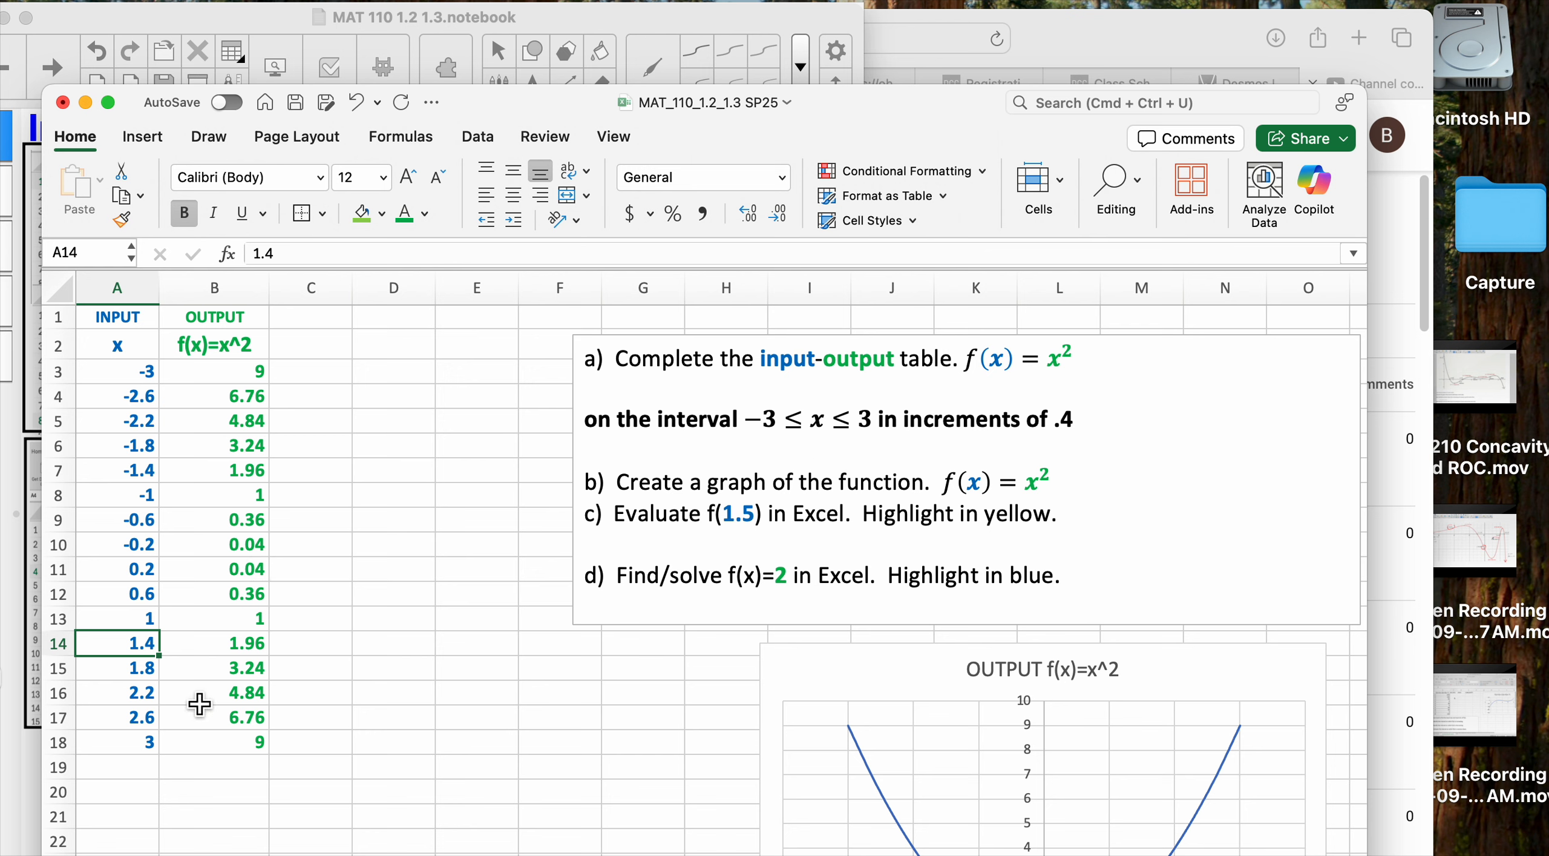
text(1)
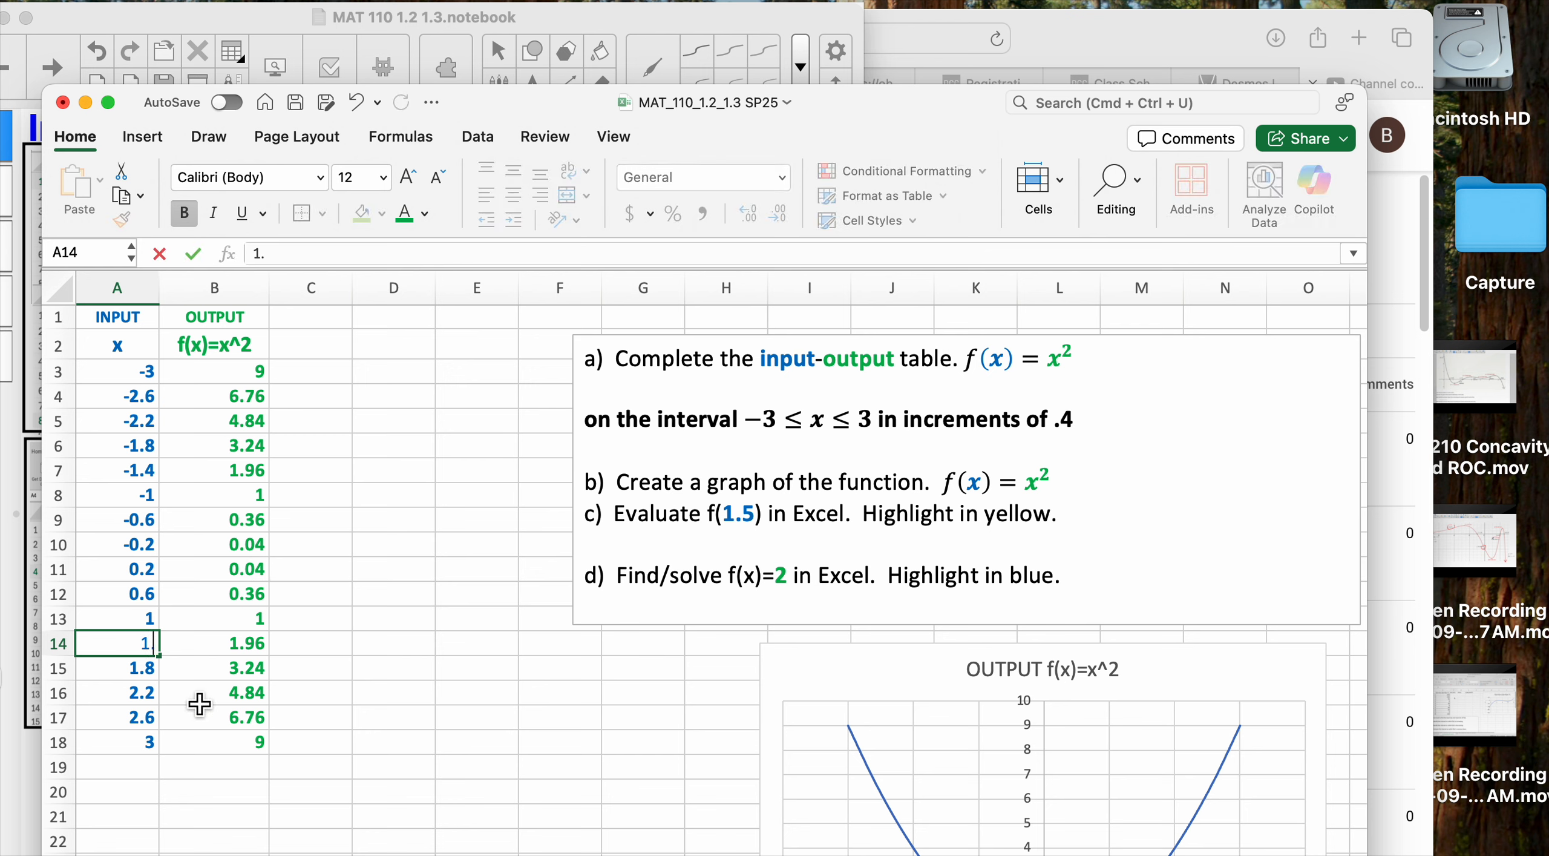
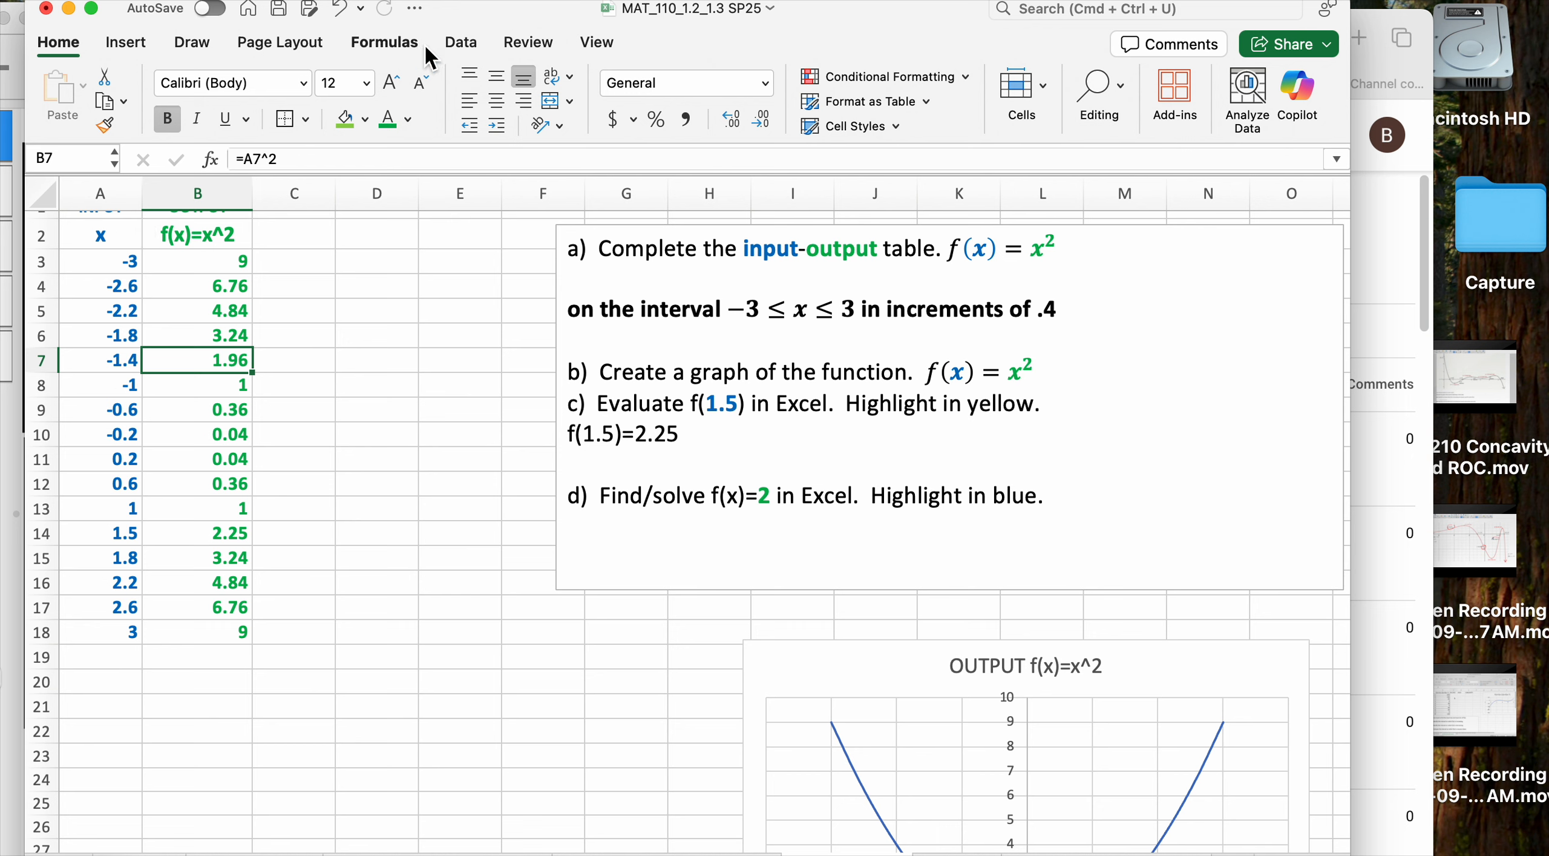
Switch to the Data tab to show the data analysis tools
click(463, 44)
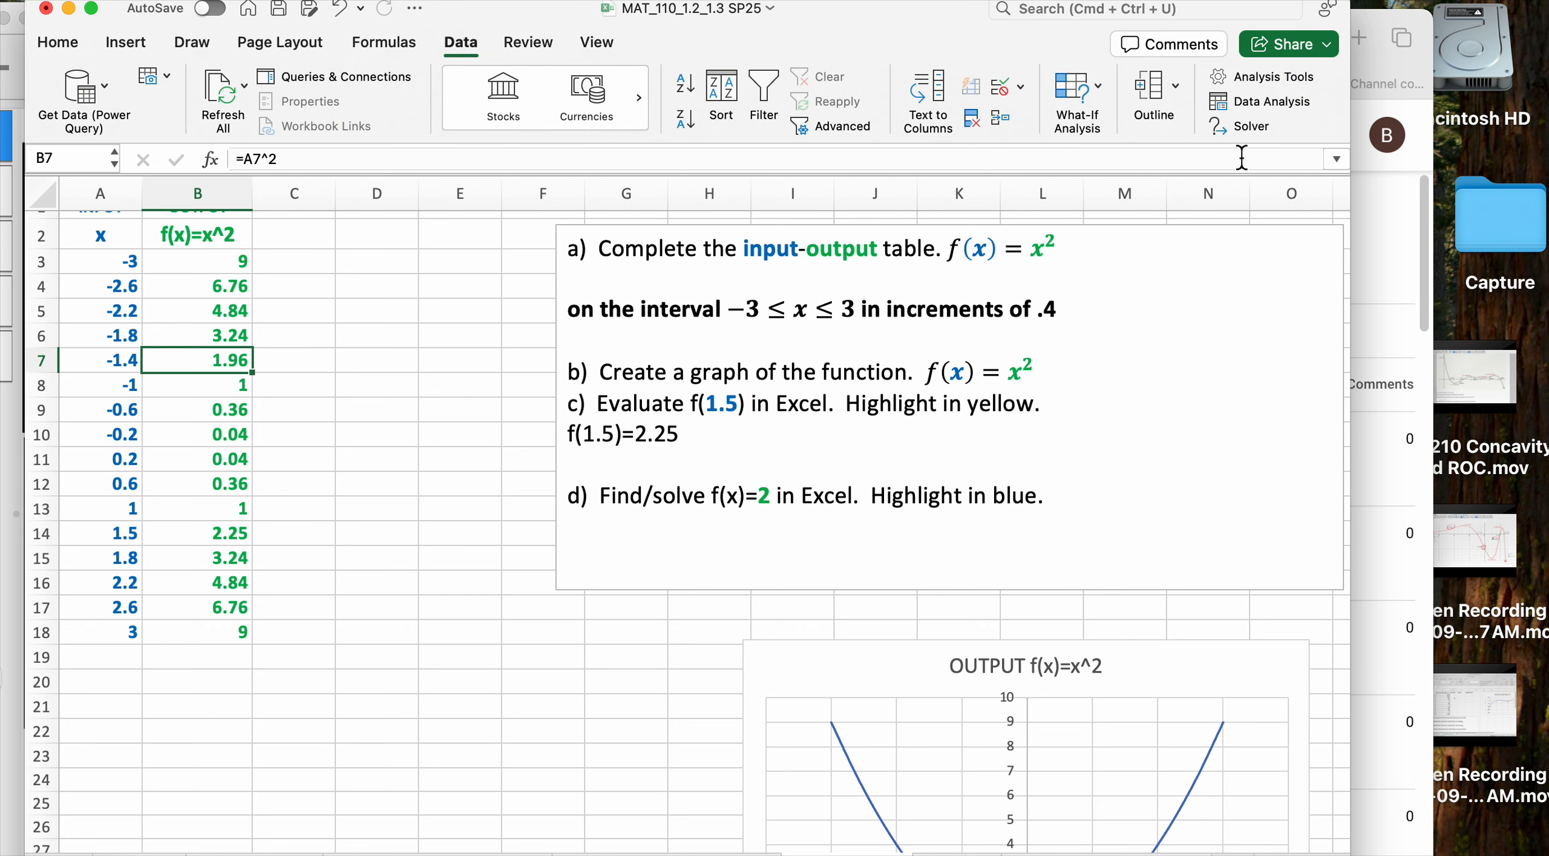
Run Solver with objective B7 set to value 2 by changing A7, allowing negative values
click(1251, 133)
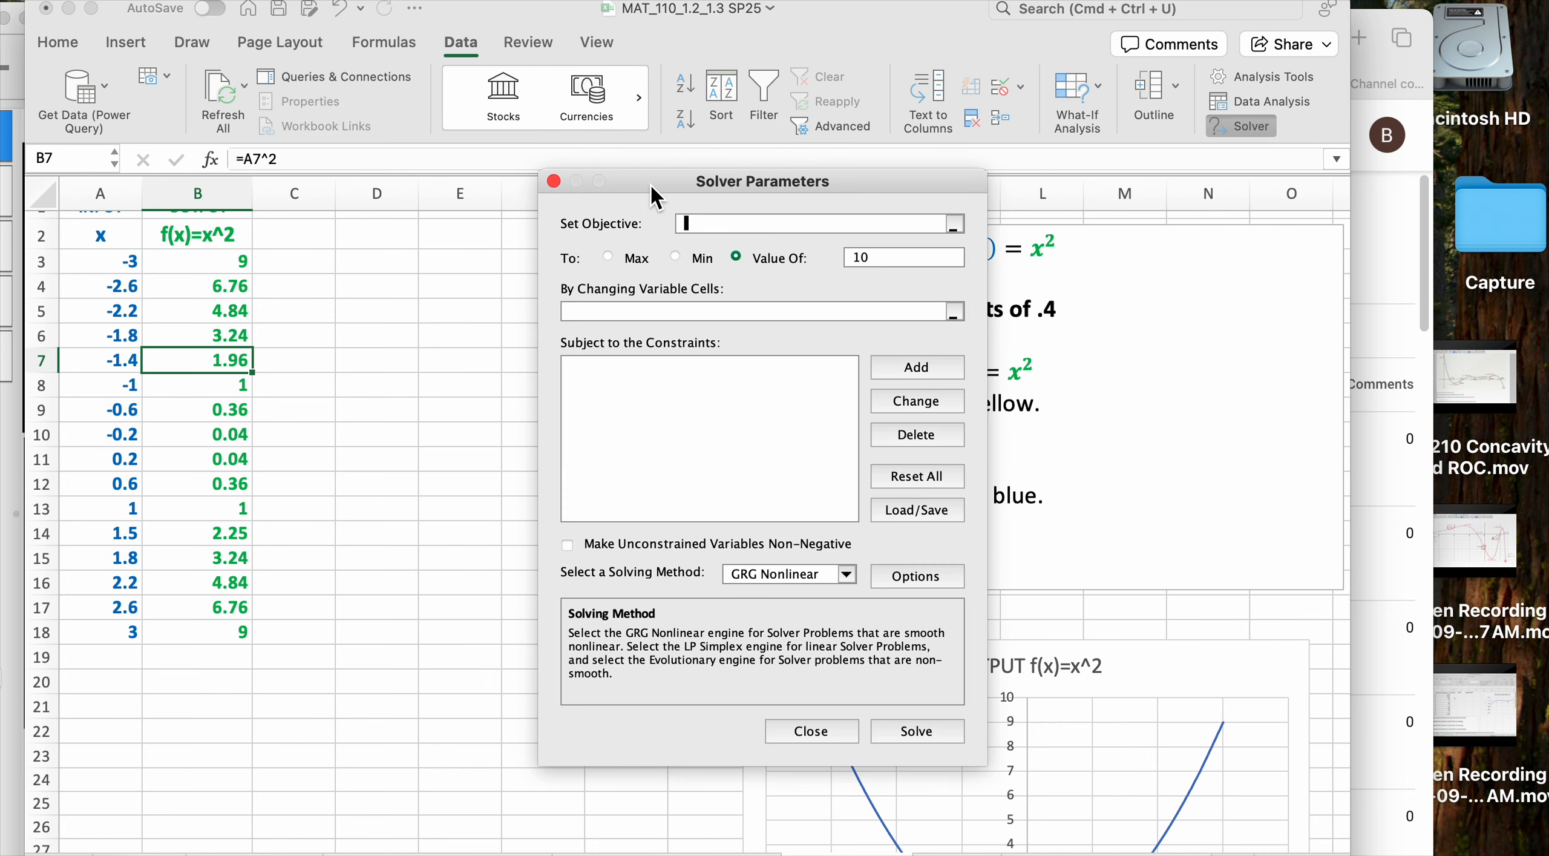
drag(651, 184, 963, 148)
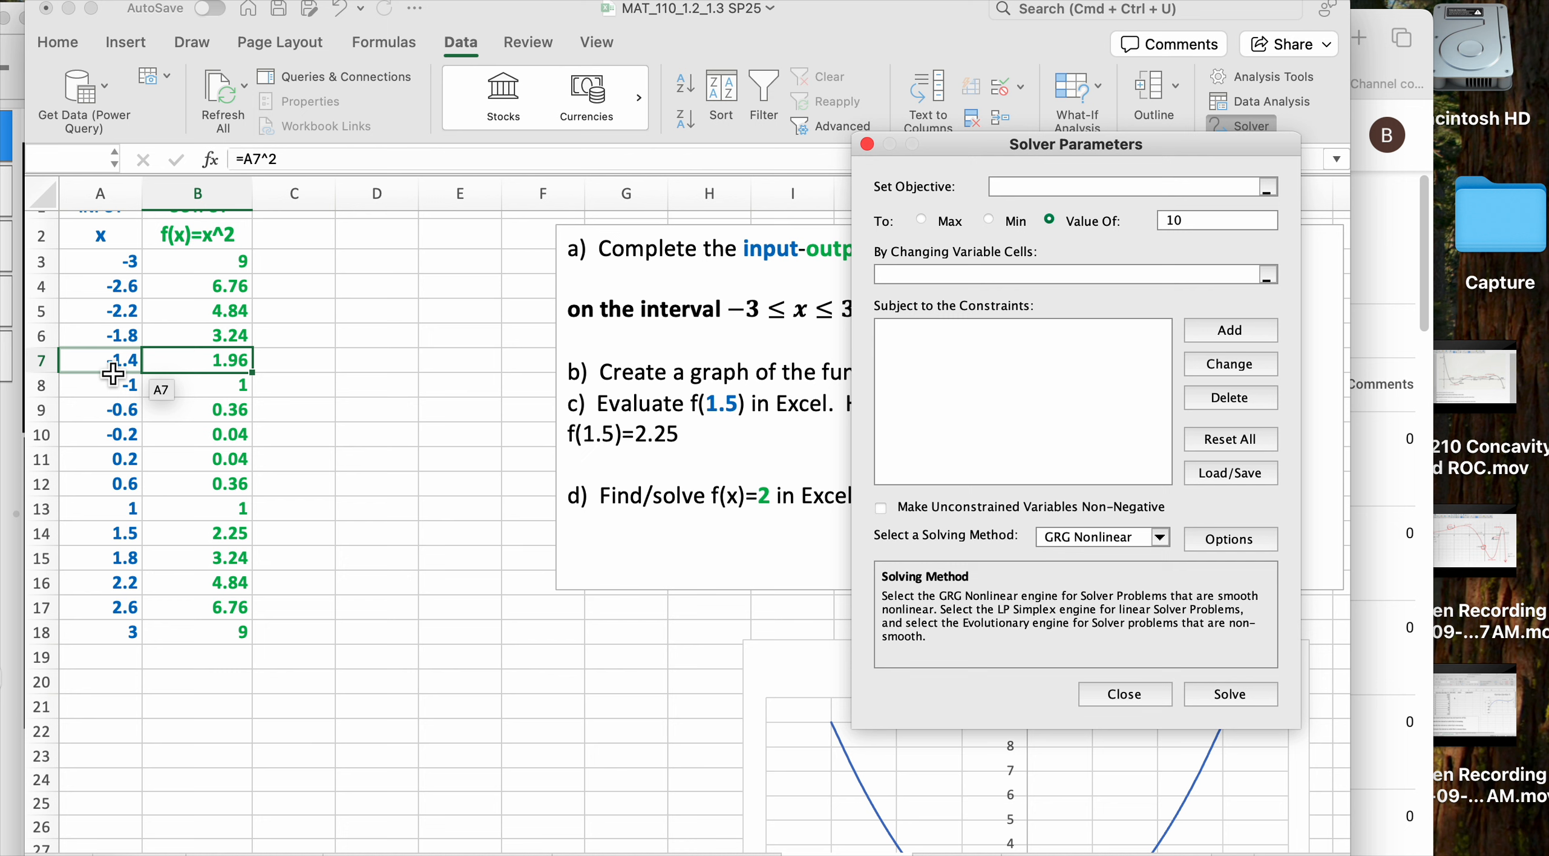
click(213, 360)
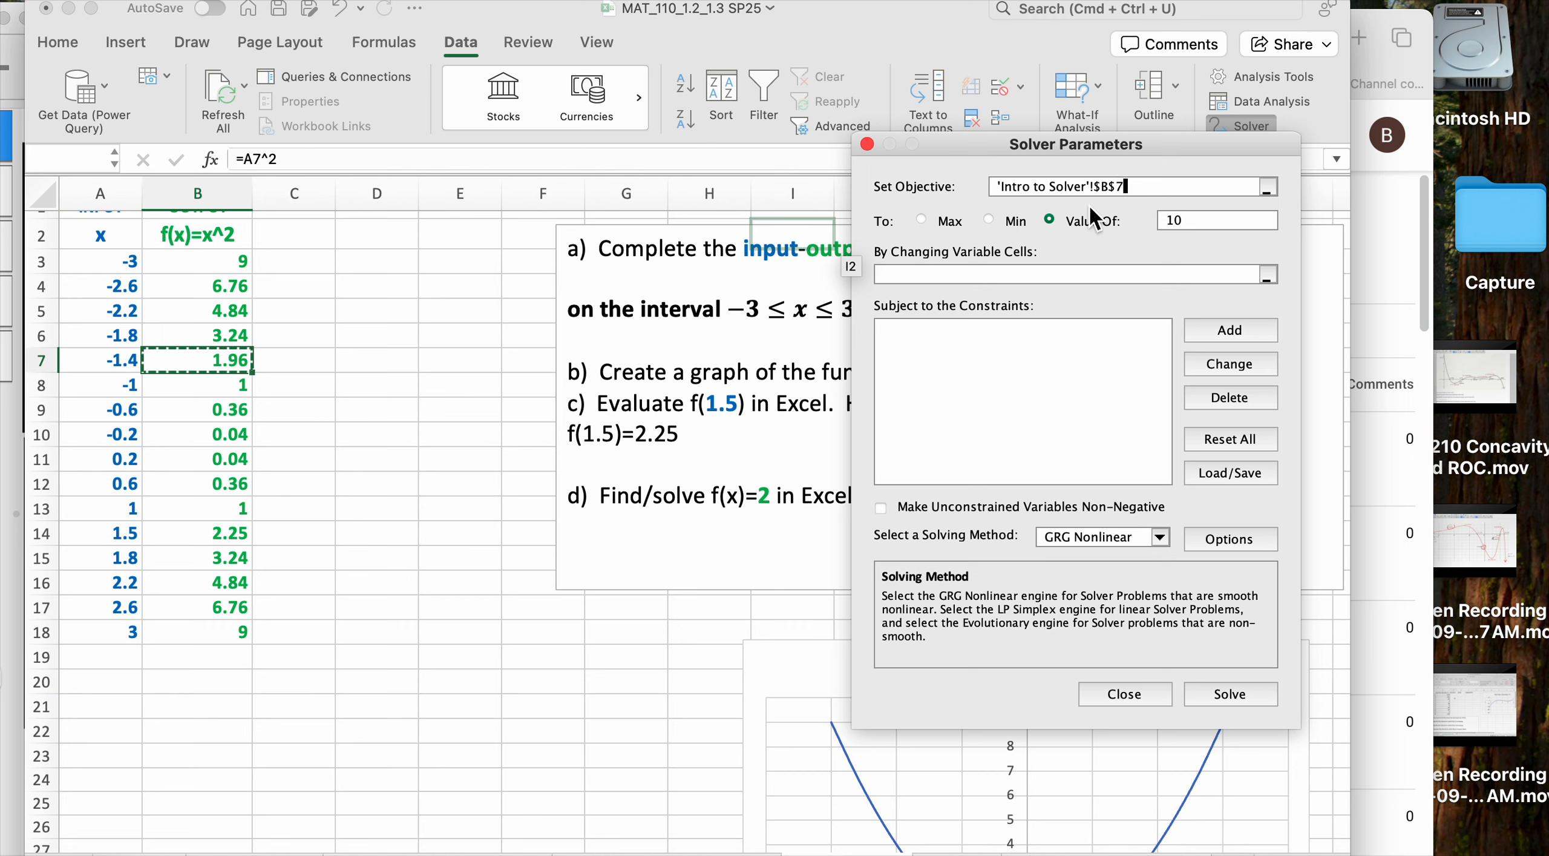
click(1050, 219)
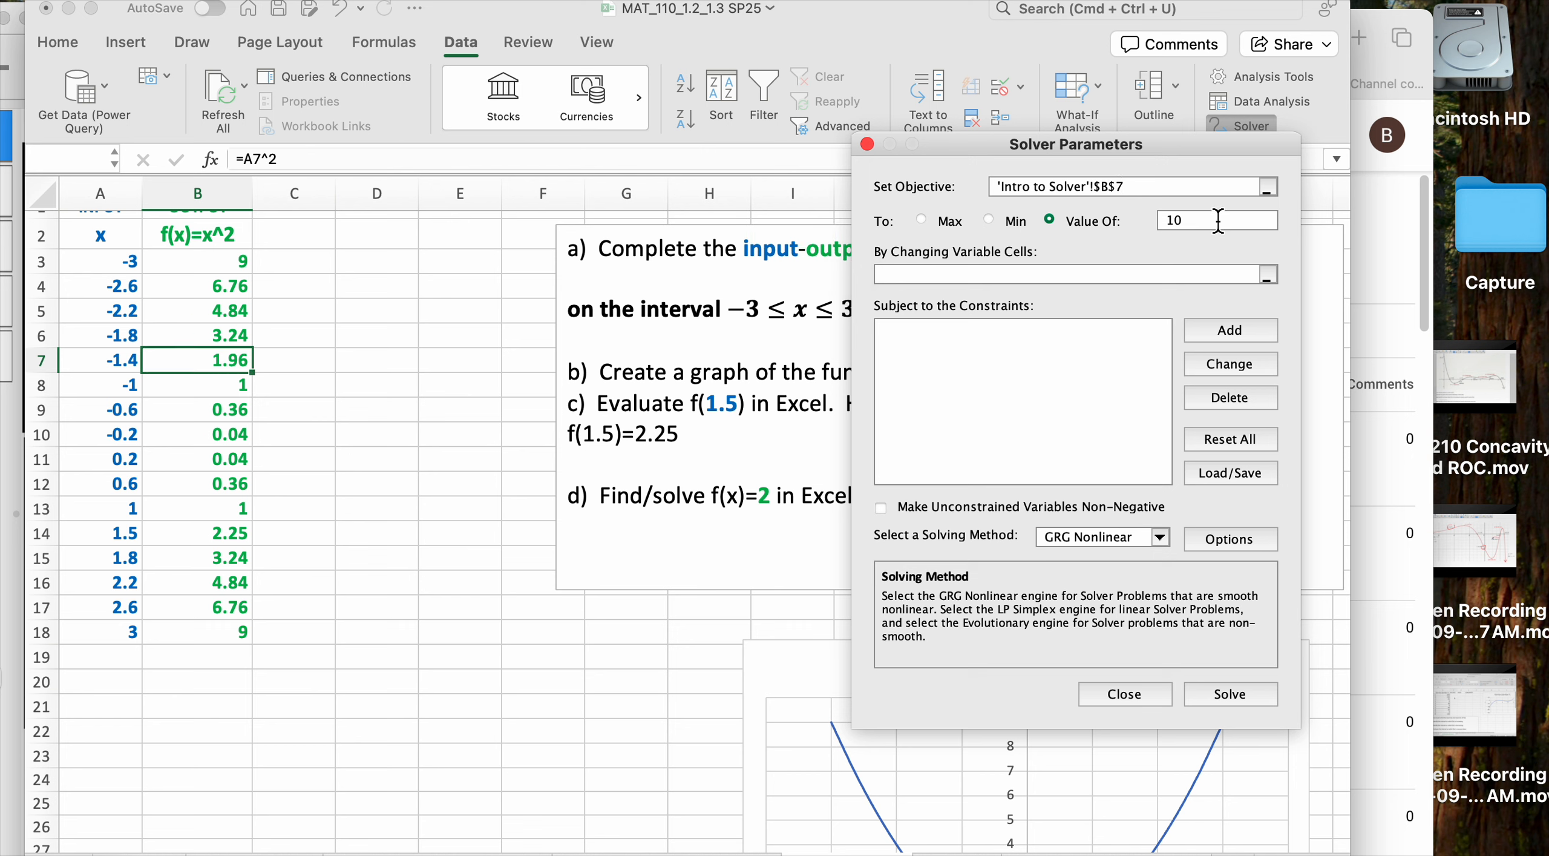
key(BackSpace)
click(961, 275)
click(128, 365)
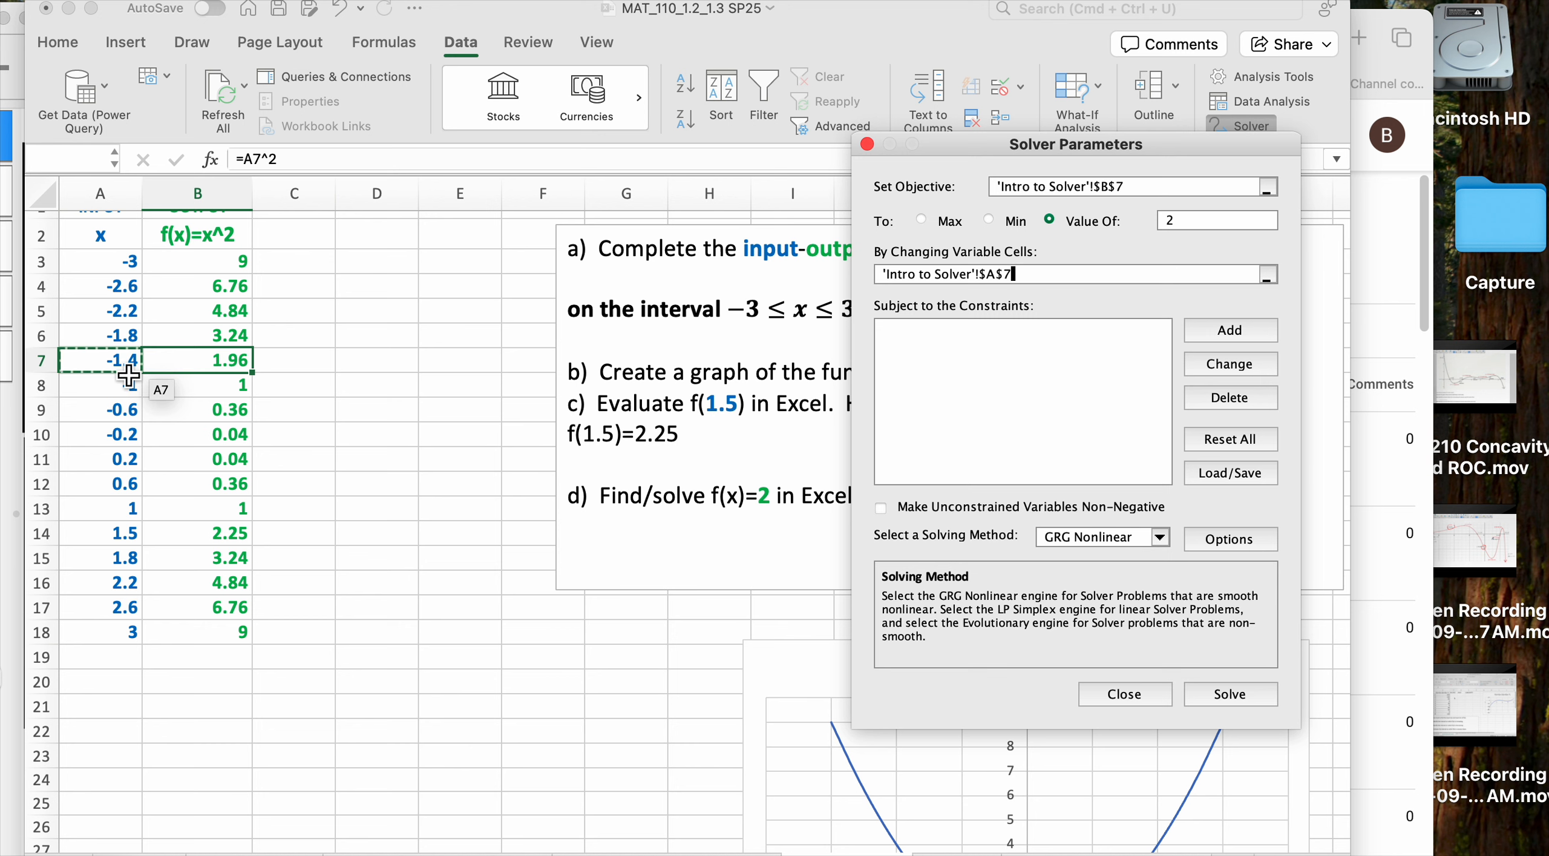
scroll(129, 375, up, 1)
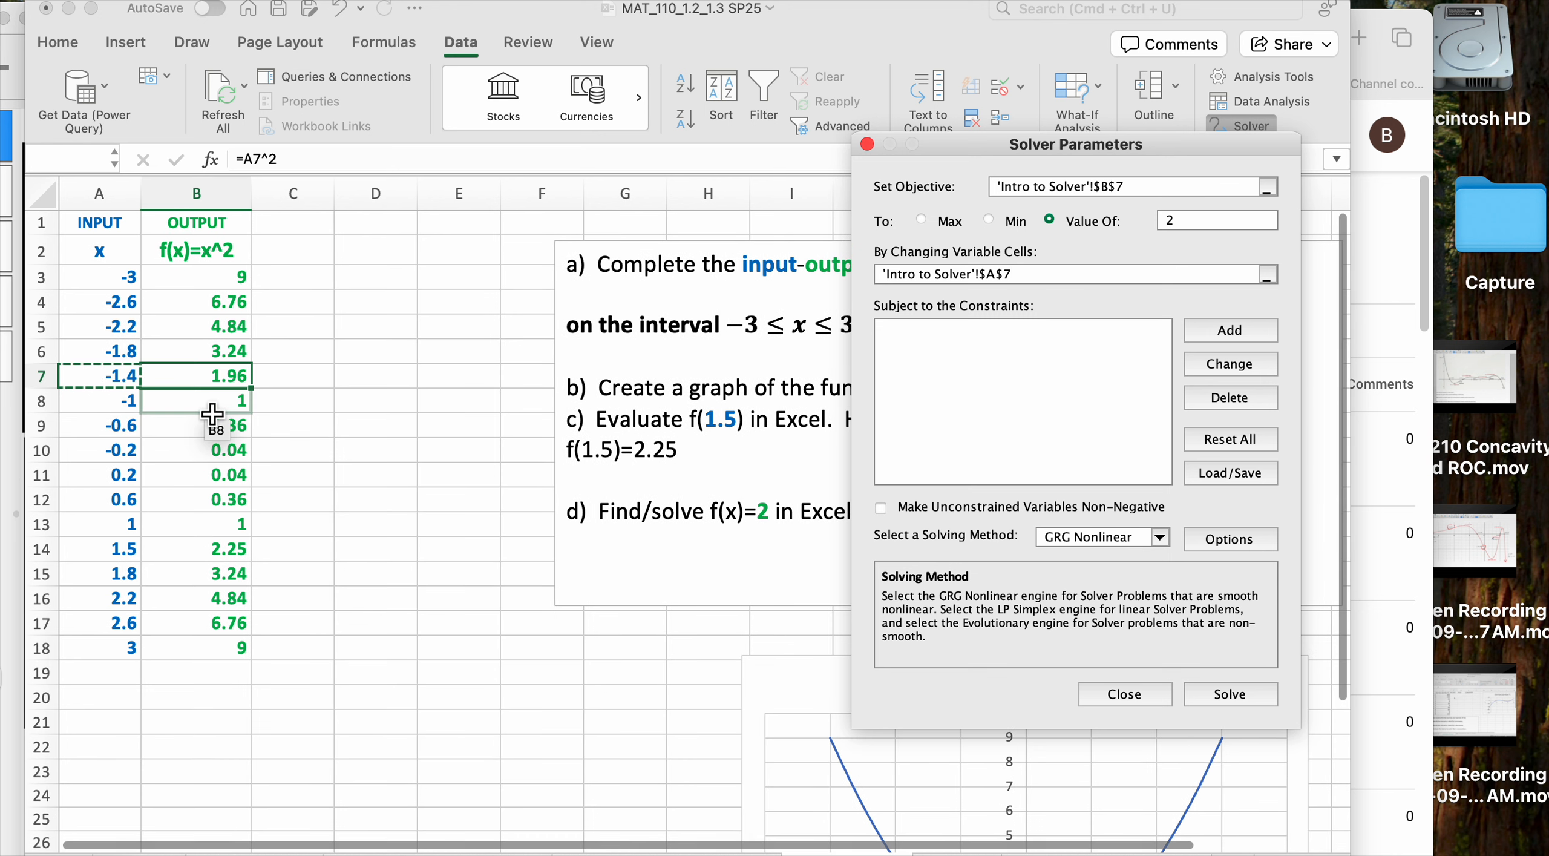
click(882, 509)
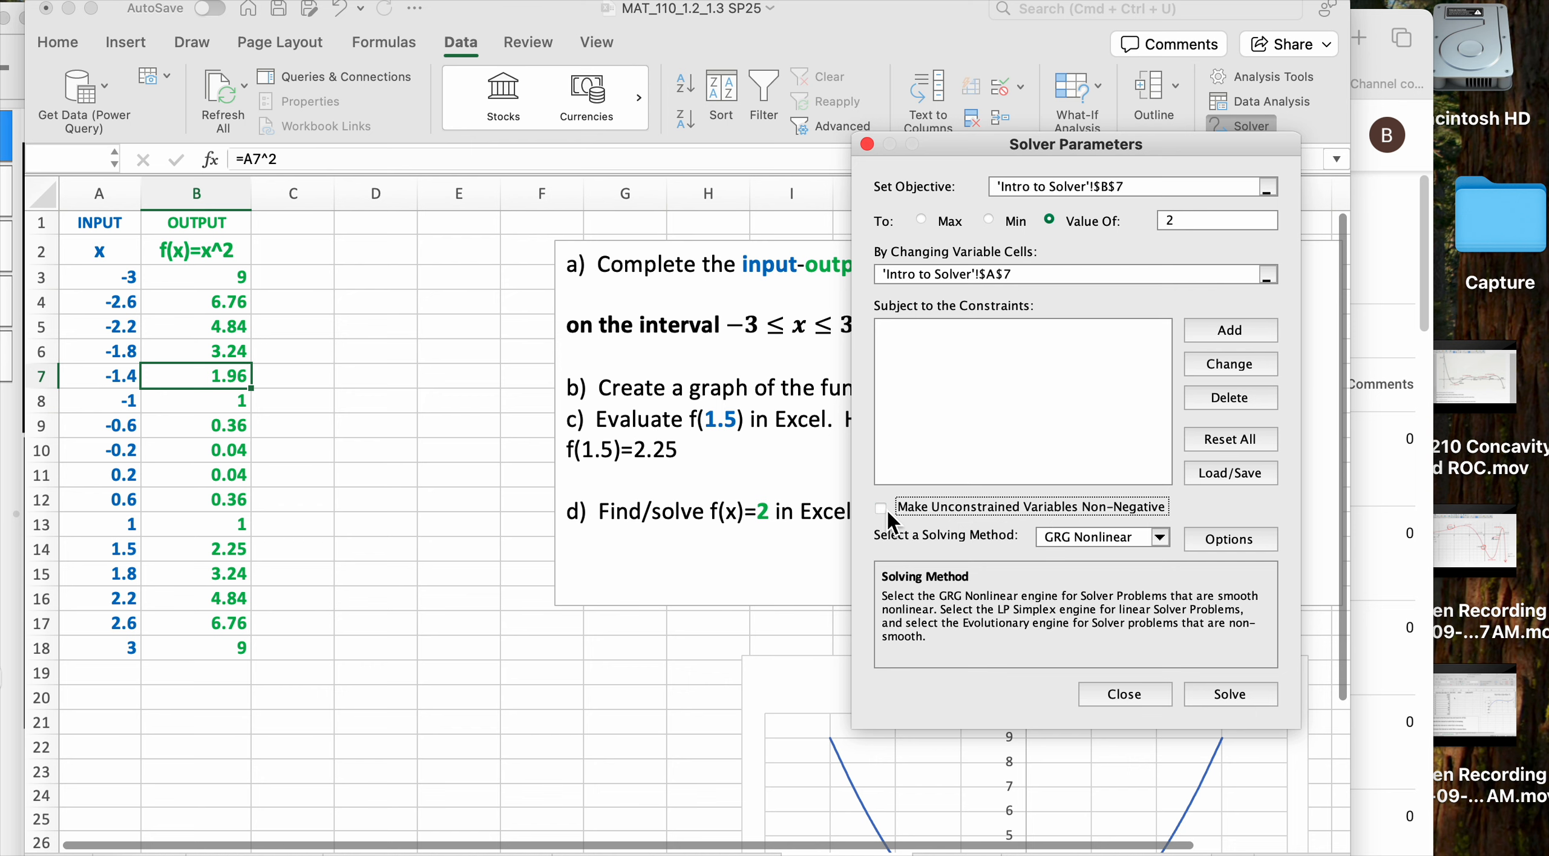
click(1240, 693)
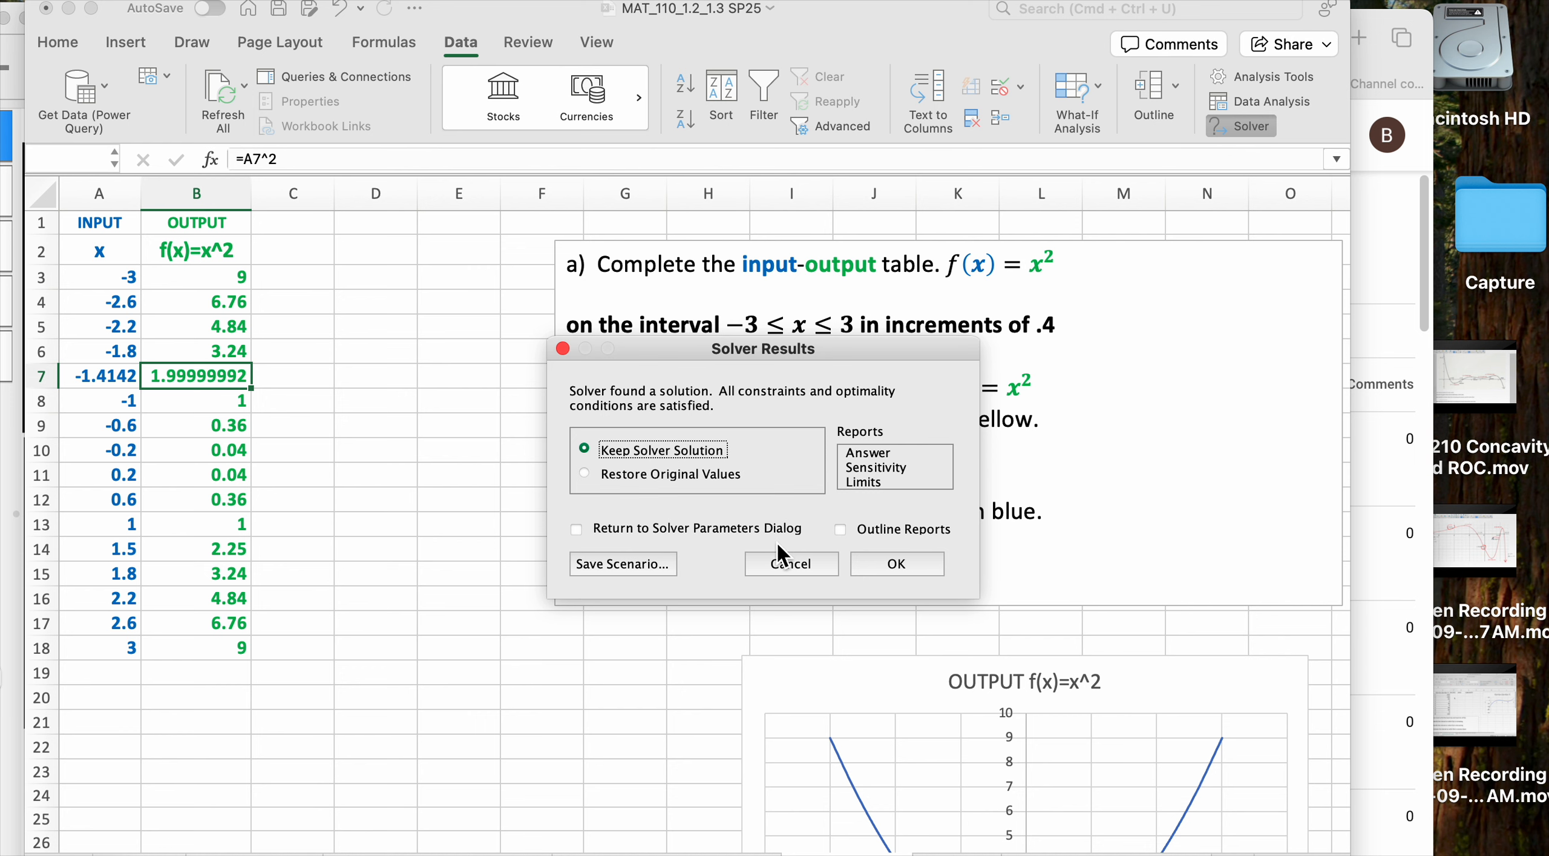
Keep Solver's solution, check A7 (-1.4142) against B7 (1.99999992), then select A7:B7
click(908, 564)
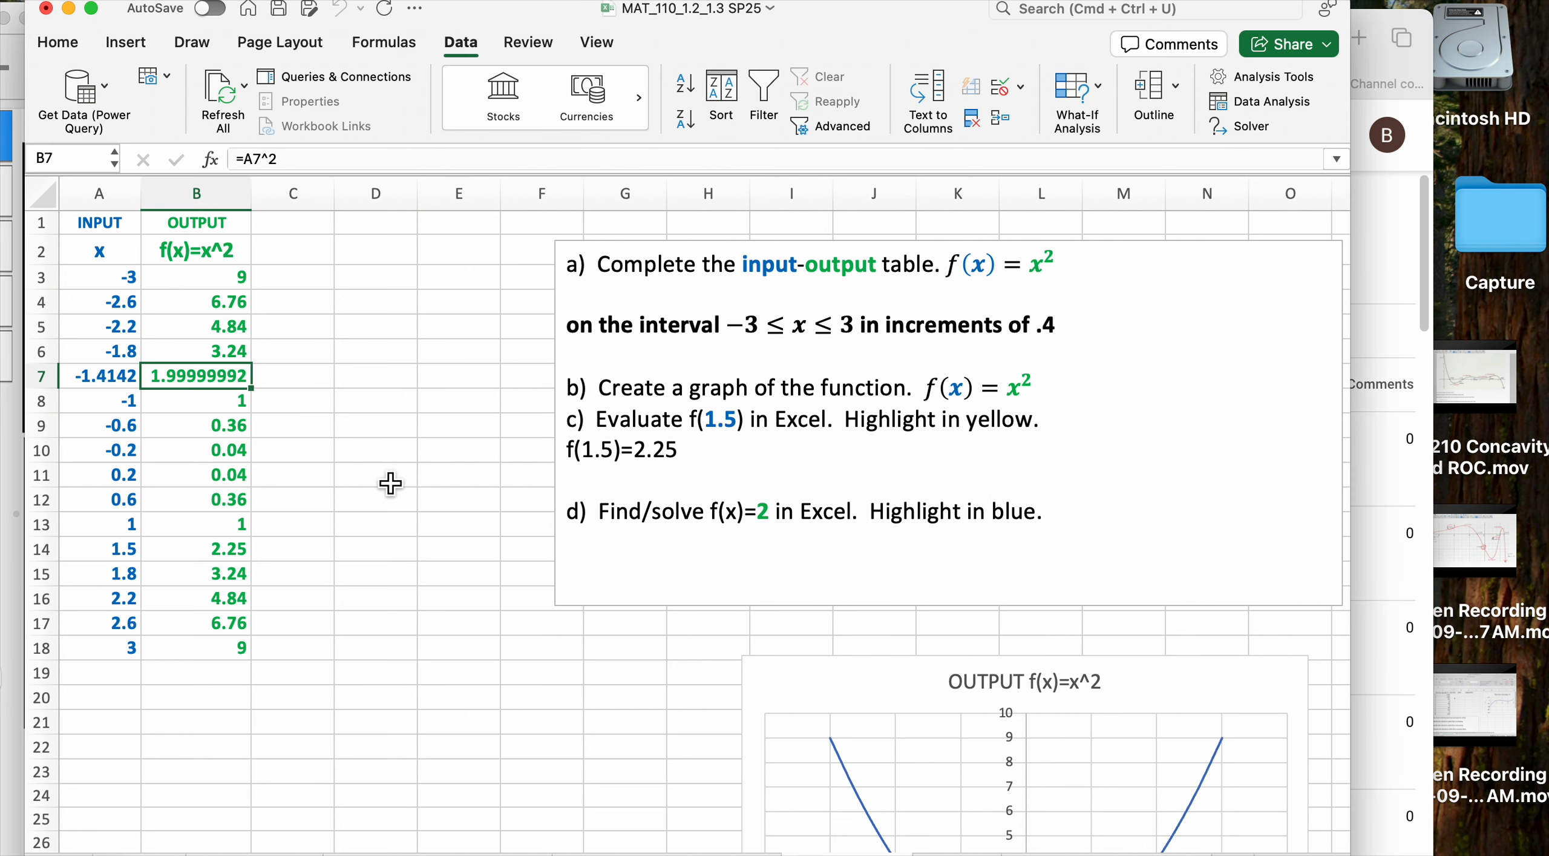
key(Left)
key(Right)
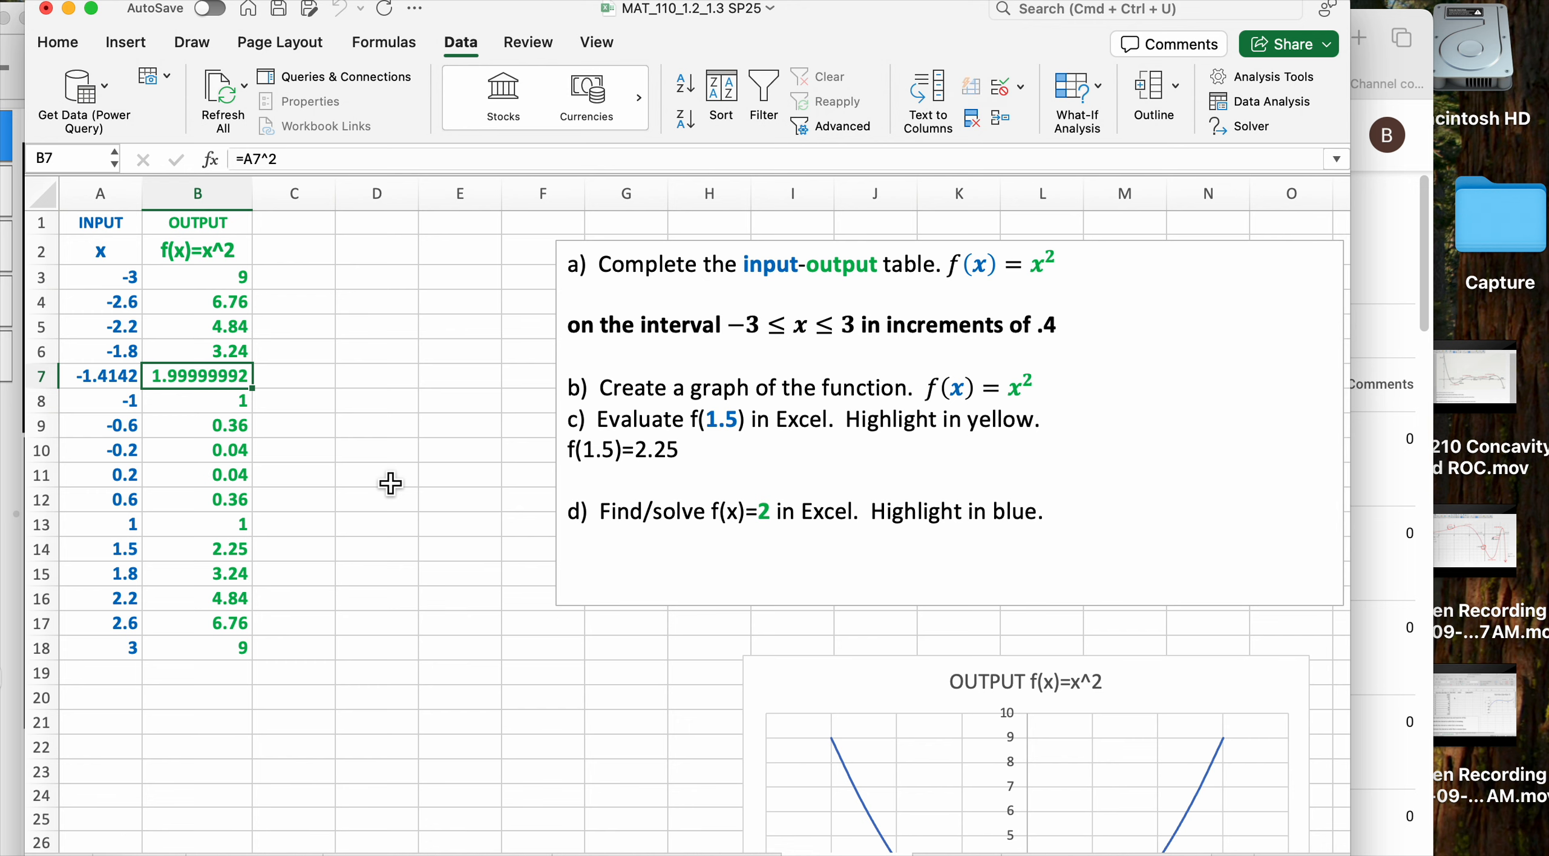
key(Left)
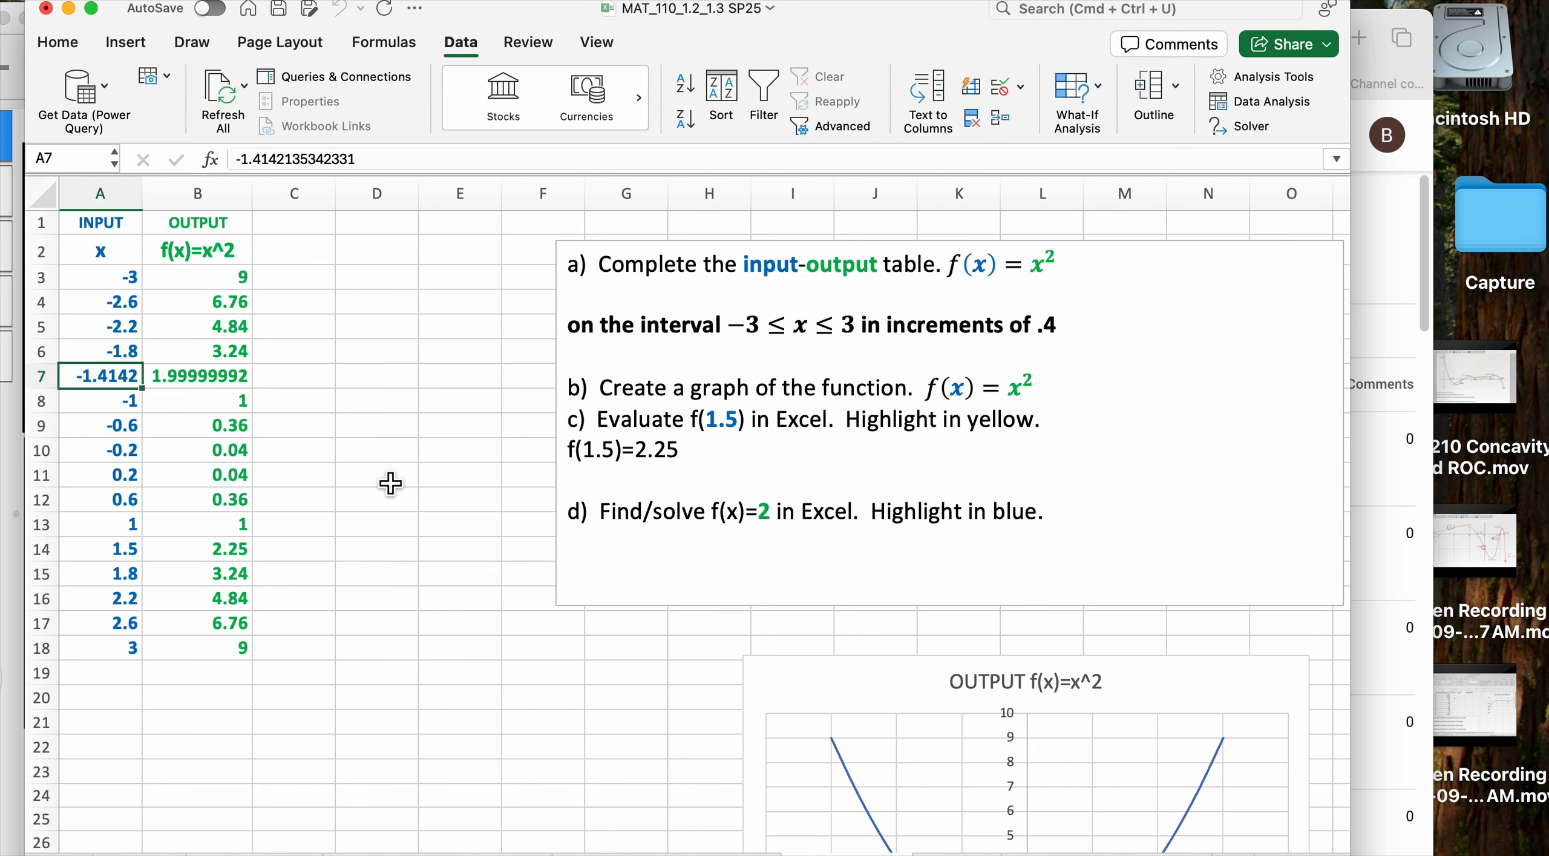
key(Right)
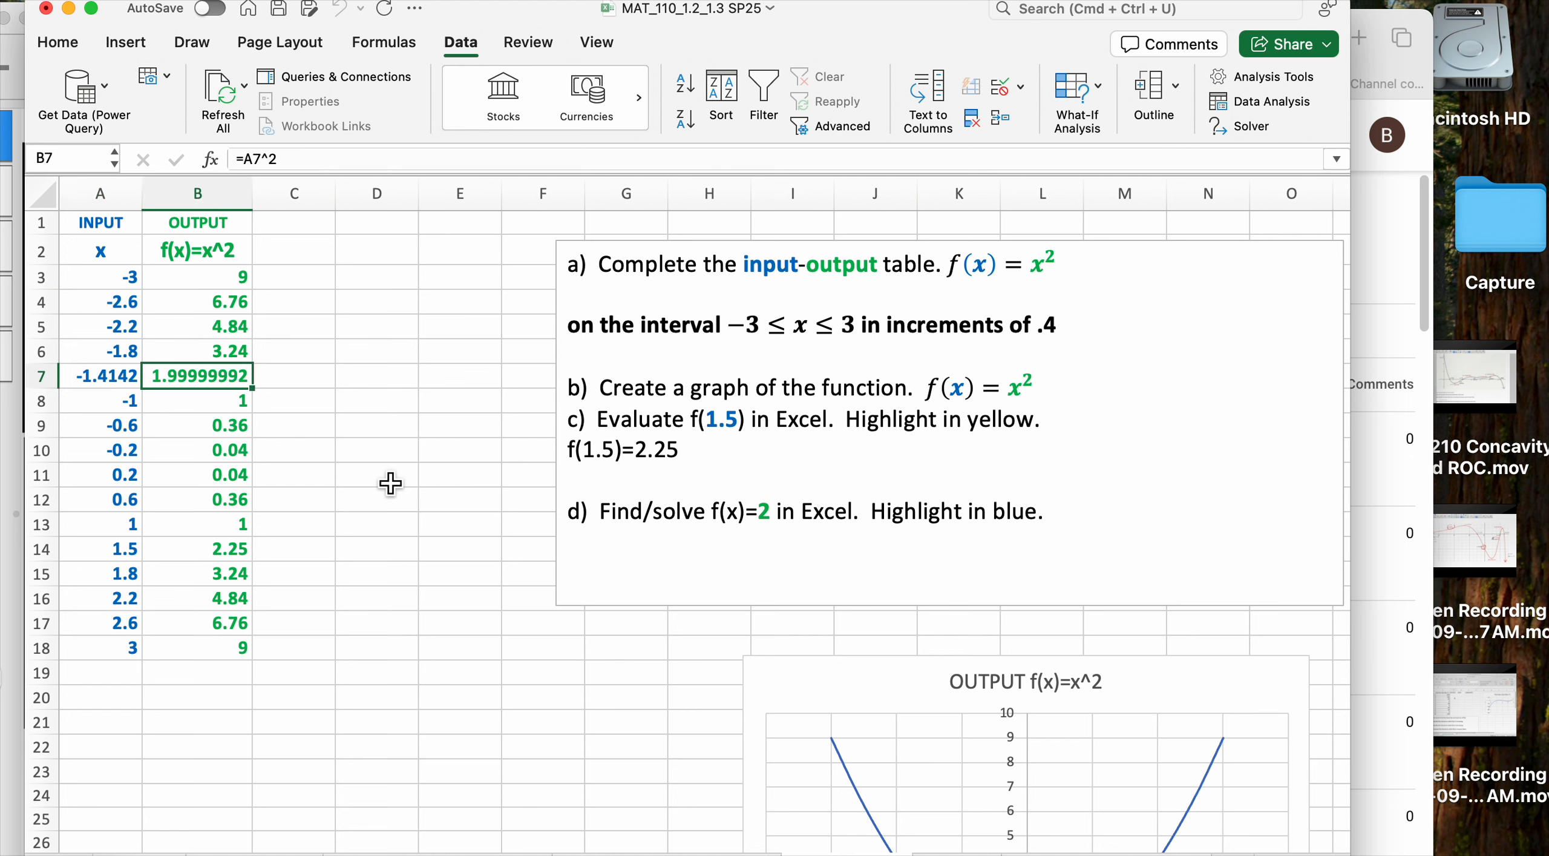
key(Left)
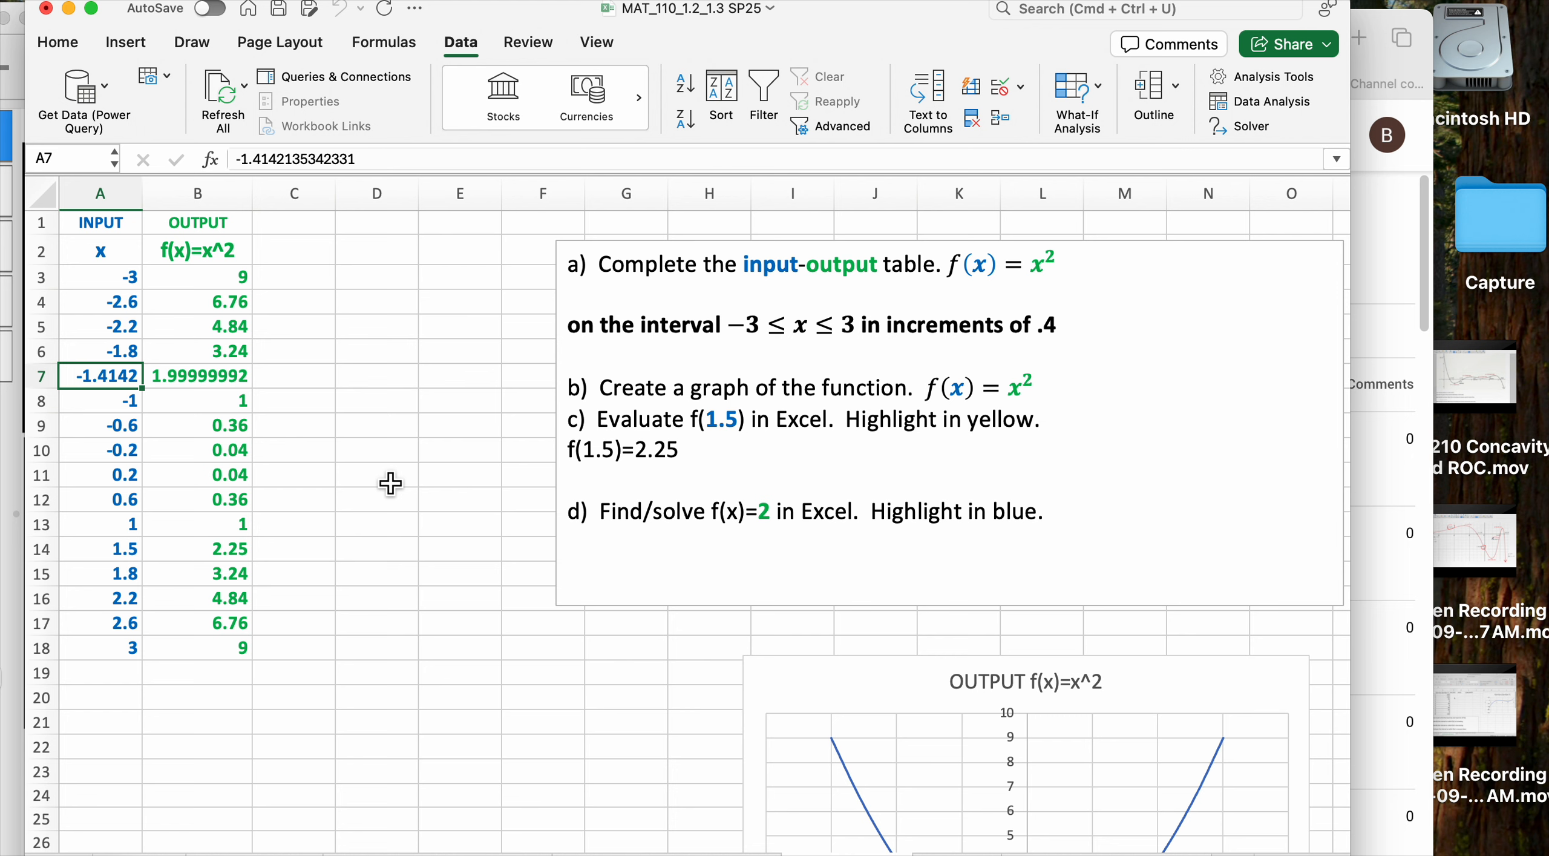
key(shift+Right)
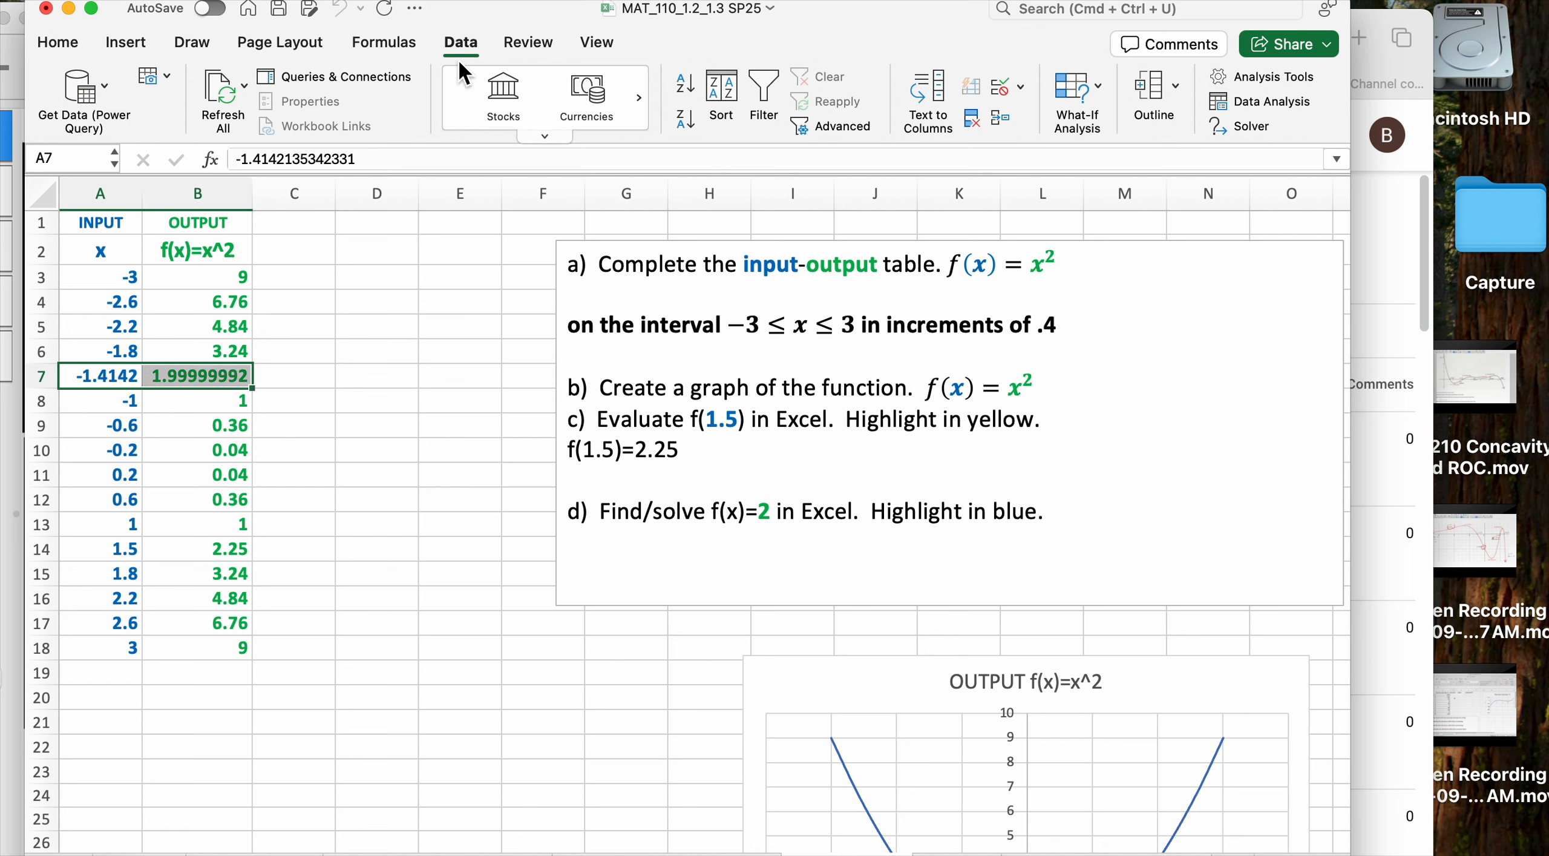
Format A7:B7 as Number with 1 decimal place so they read -1.4 and 2.0
click(55, 41)
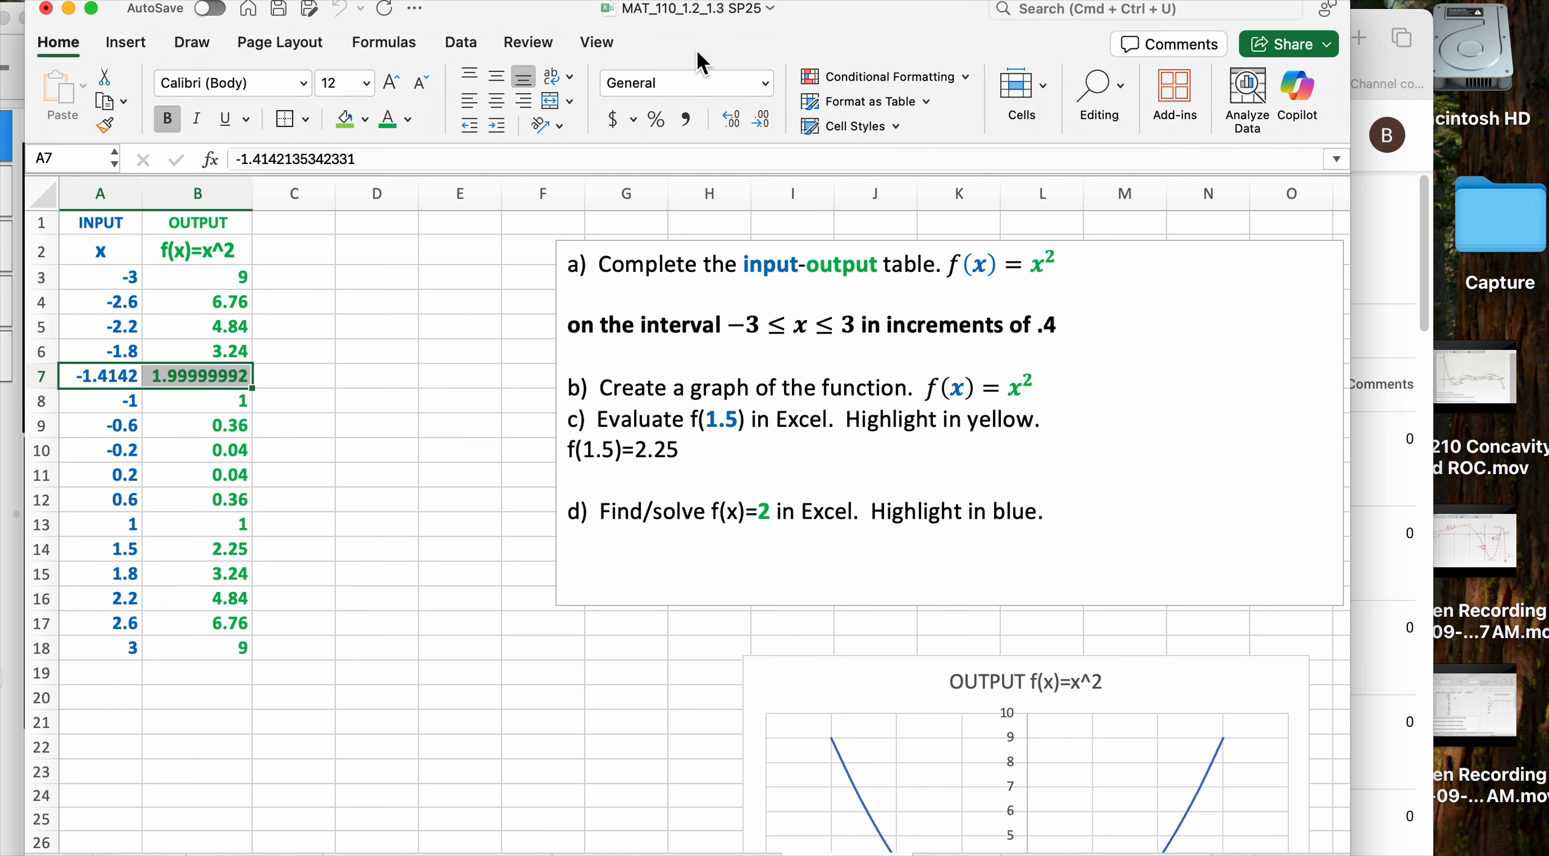
click(764, 86)
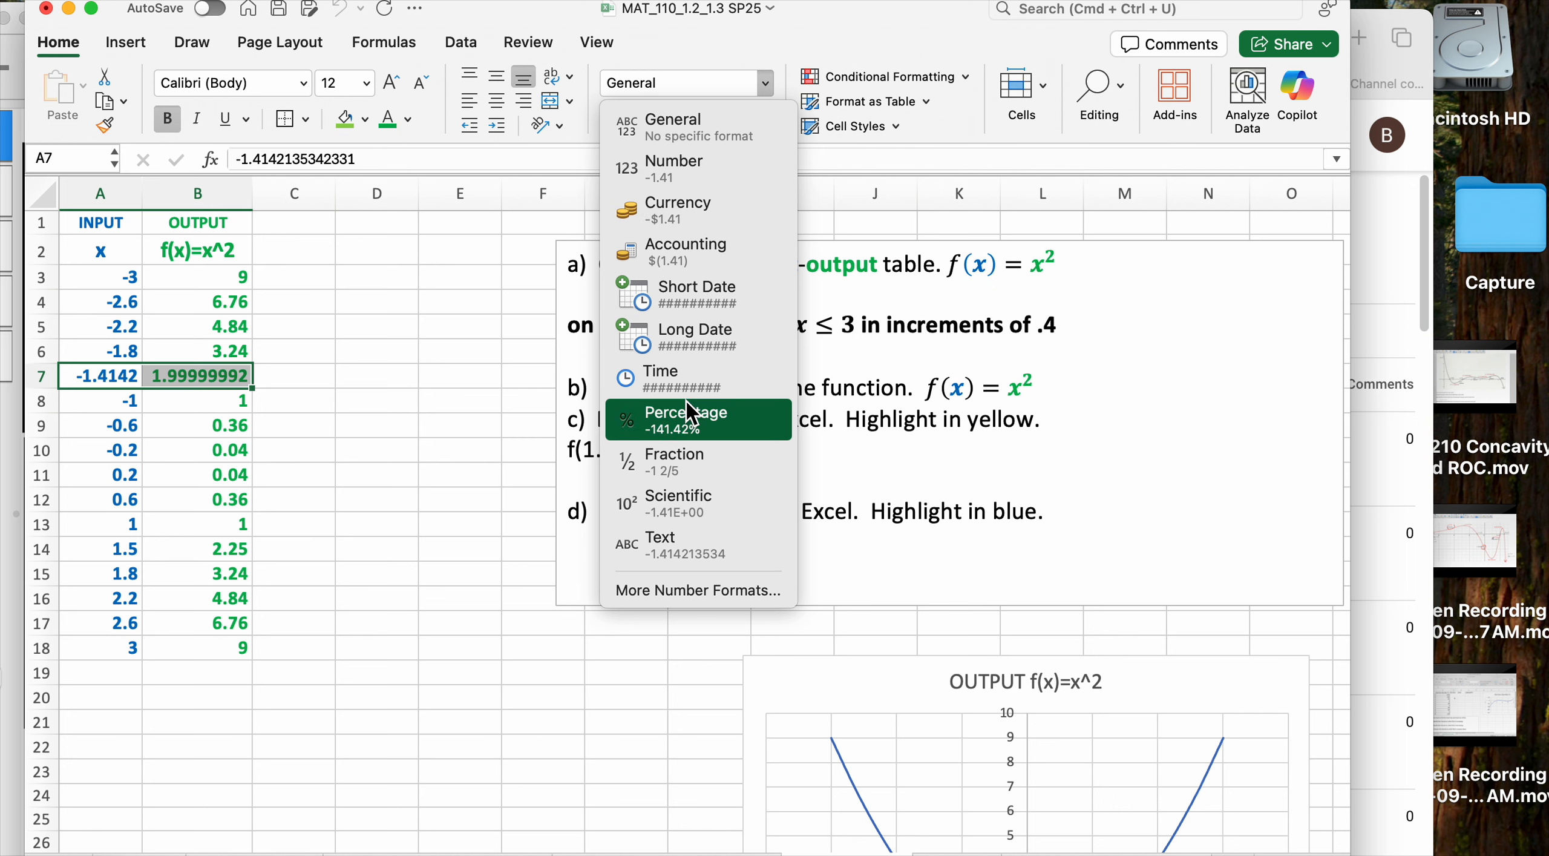
click(699, 596)
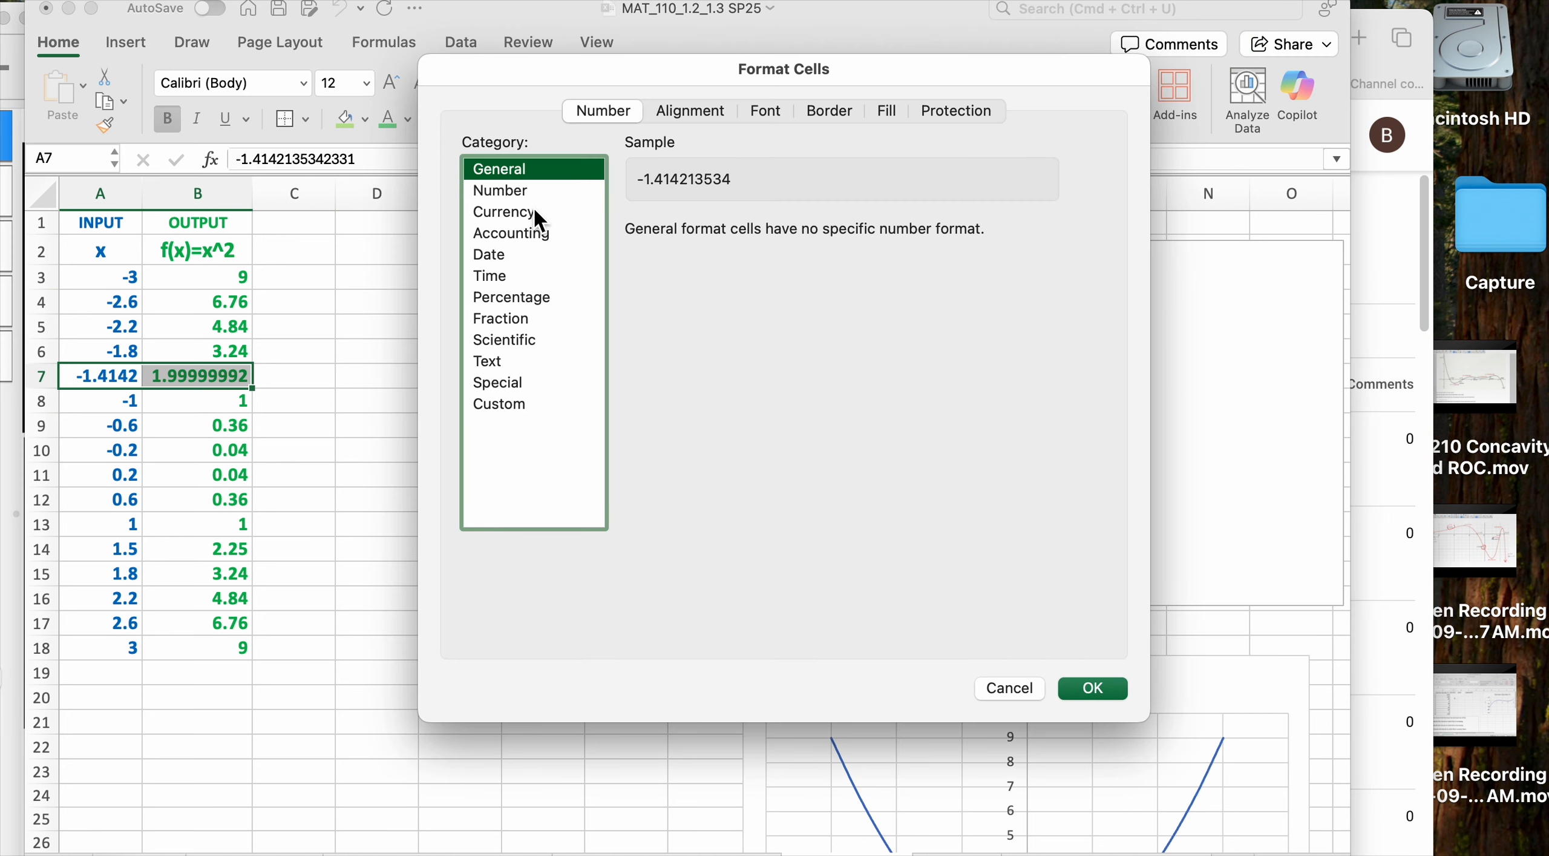
click(524, 193)
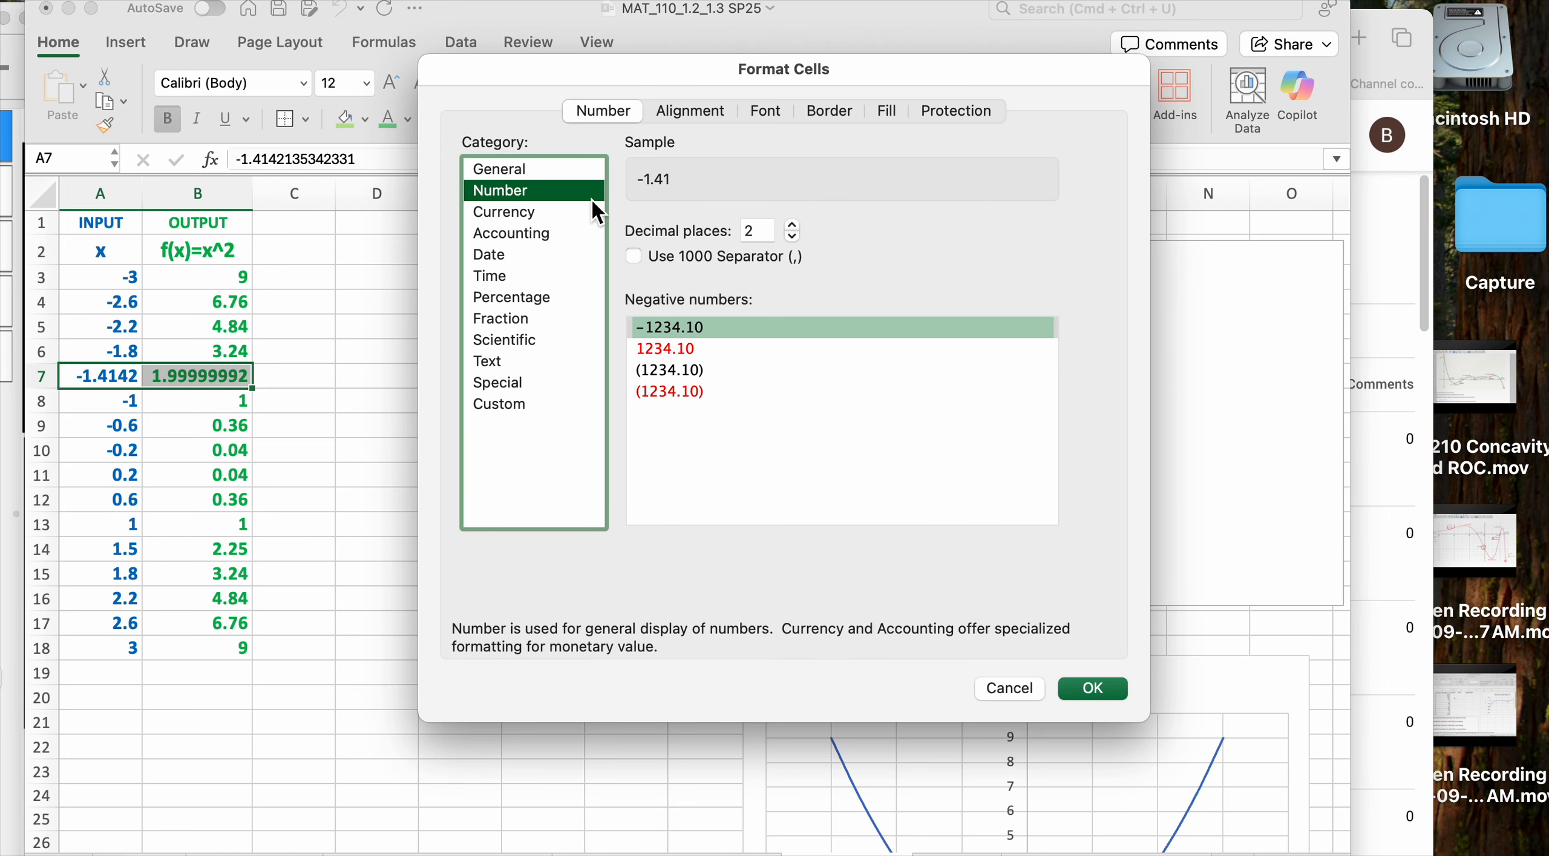
click(793, 225)
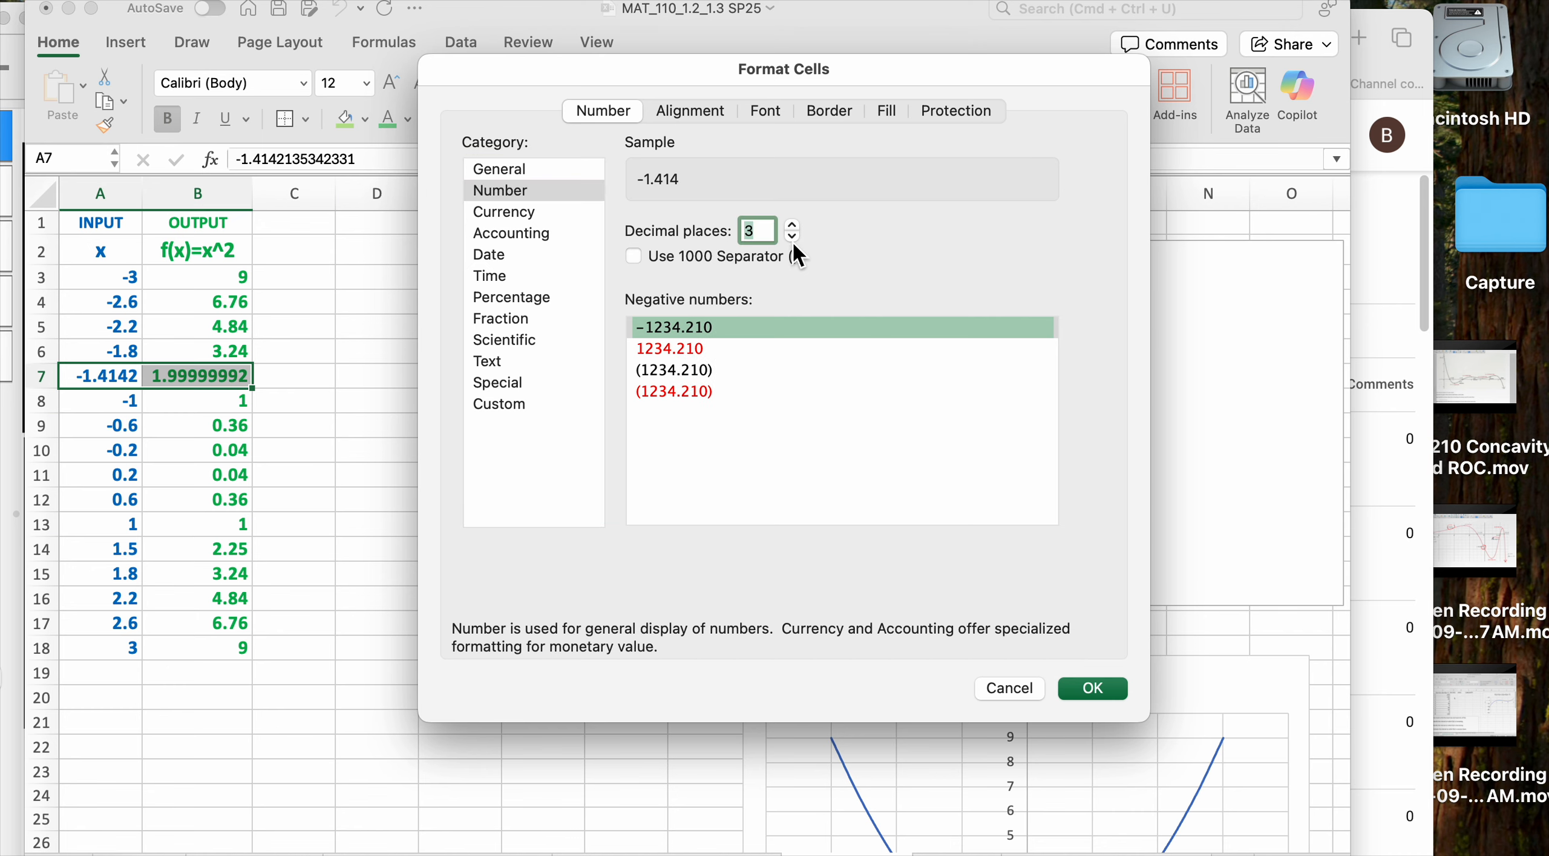
click(793, 237)
click(794, 237)
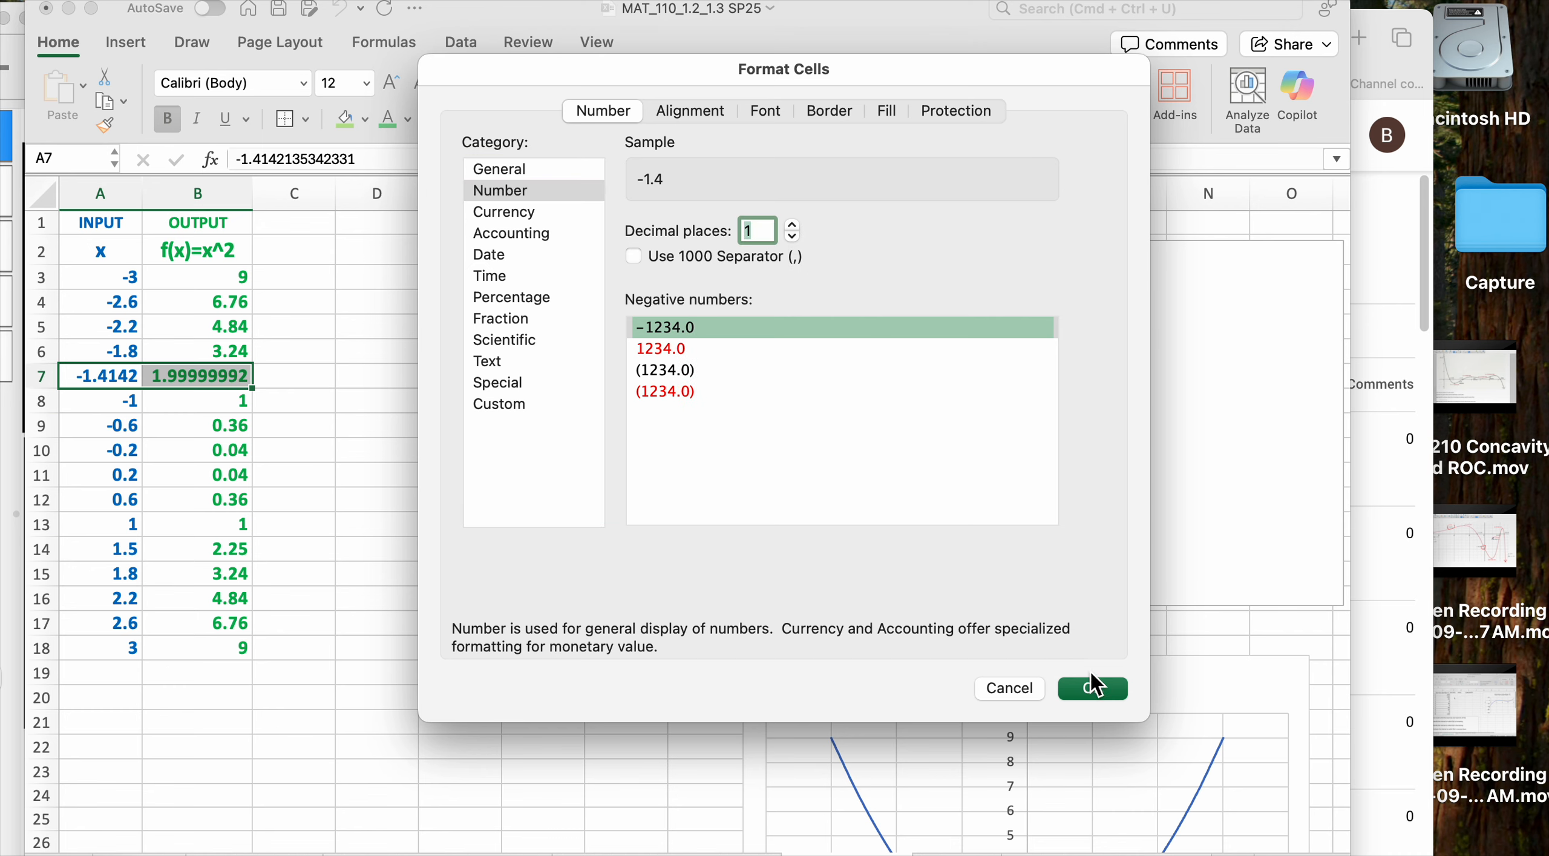
click(1113, 693)
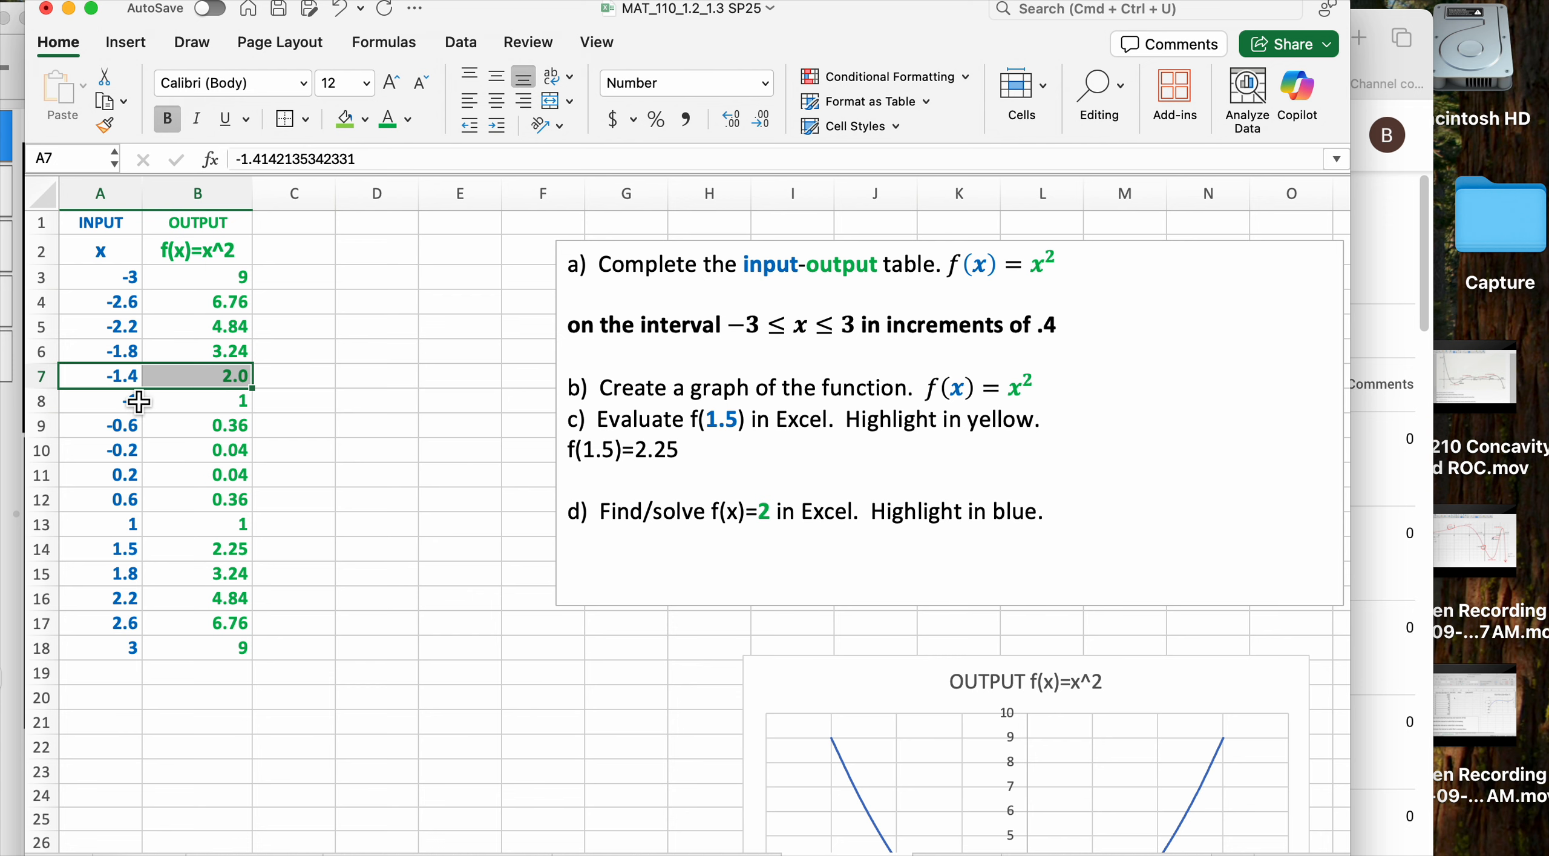
click(494, 582)
scroll(658, 685, down, 5)
scroll(658, 684, up, 4)
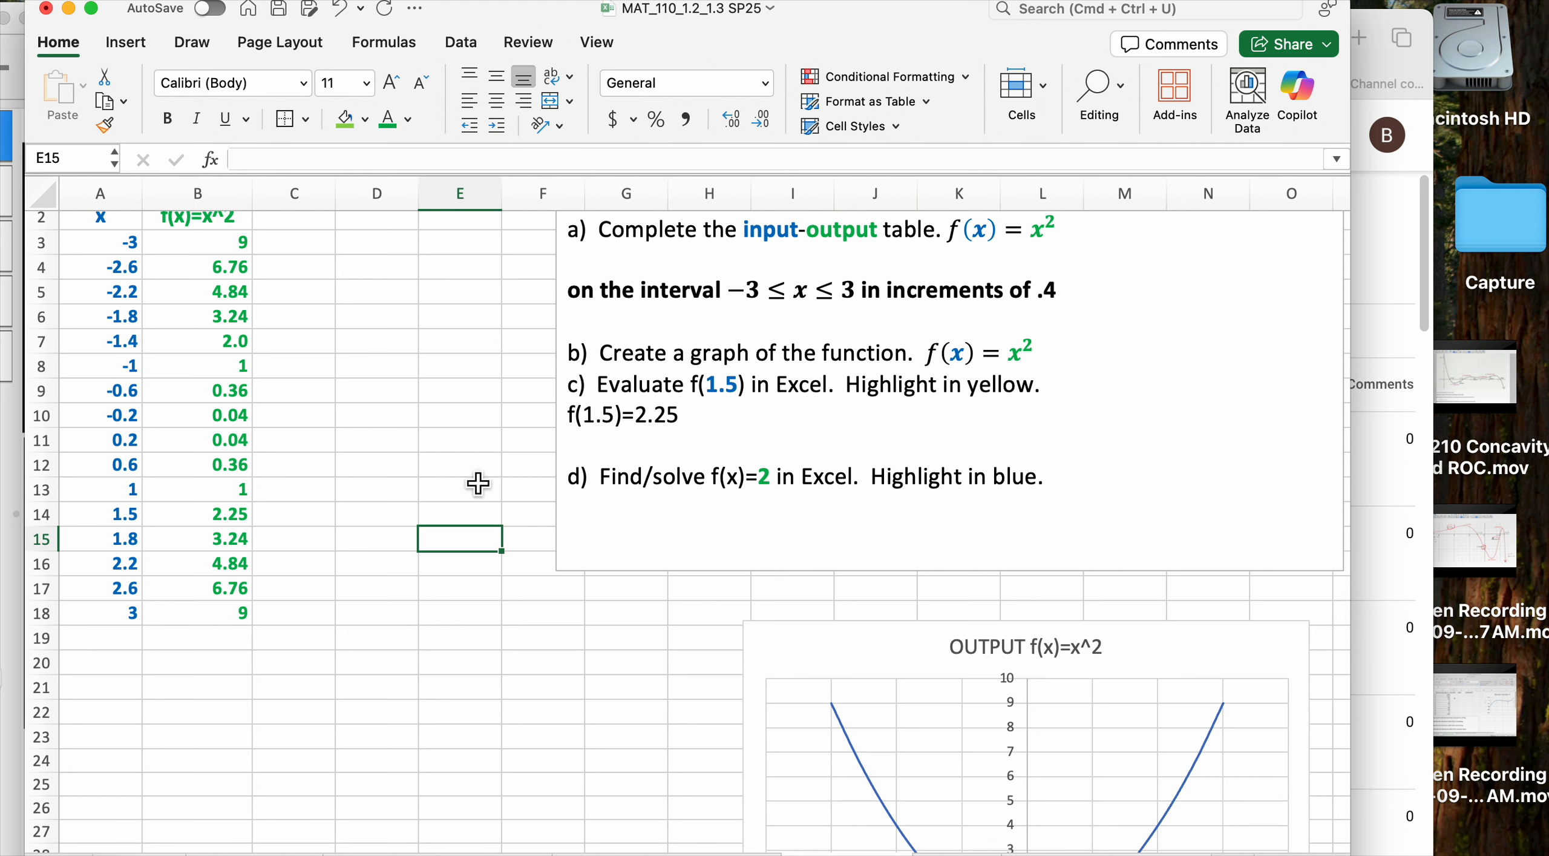
Review the column B output formulas around B14 and the input 1.5 in A14
click(236, 477)
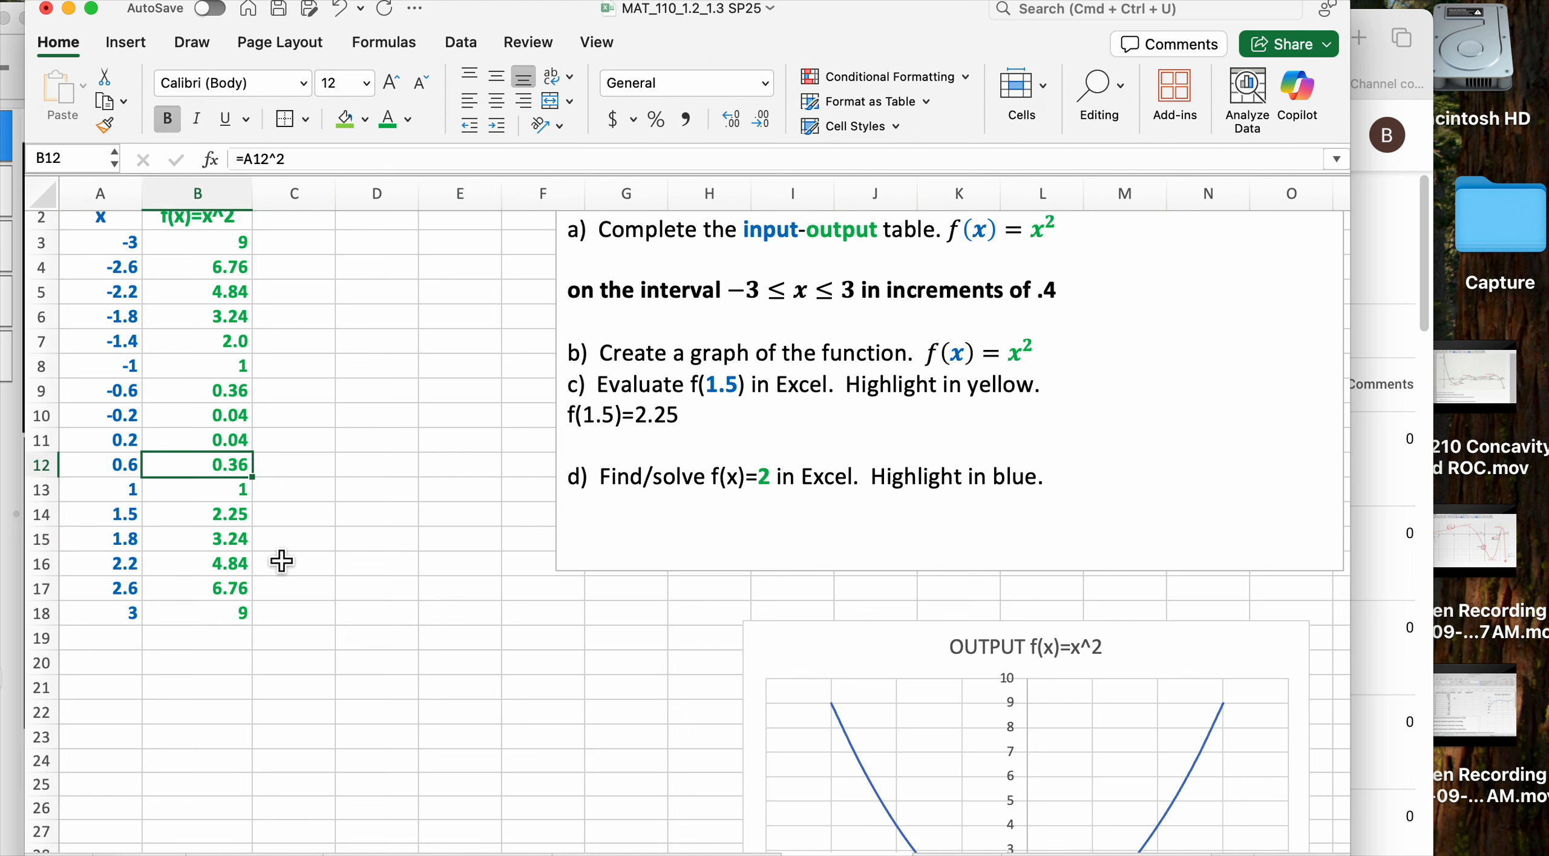
key(Down)
key(Down)
key(Up)
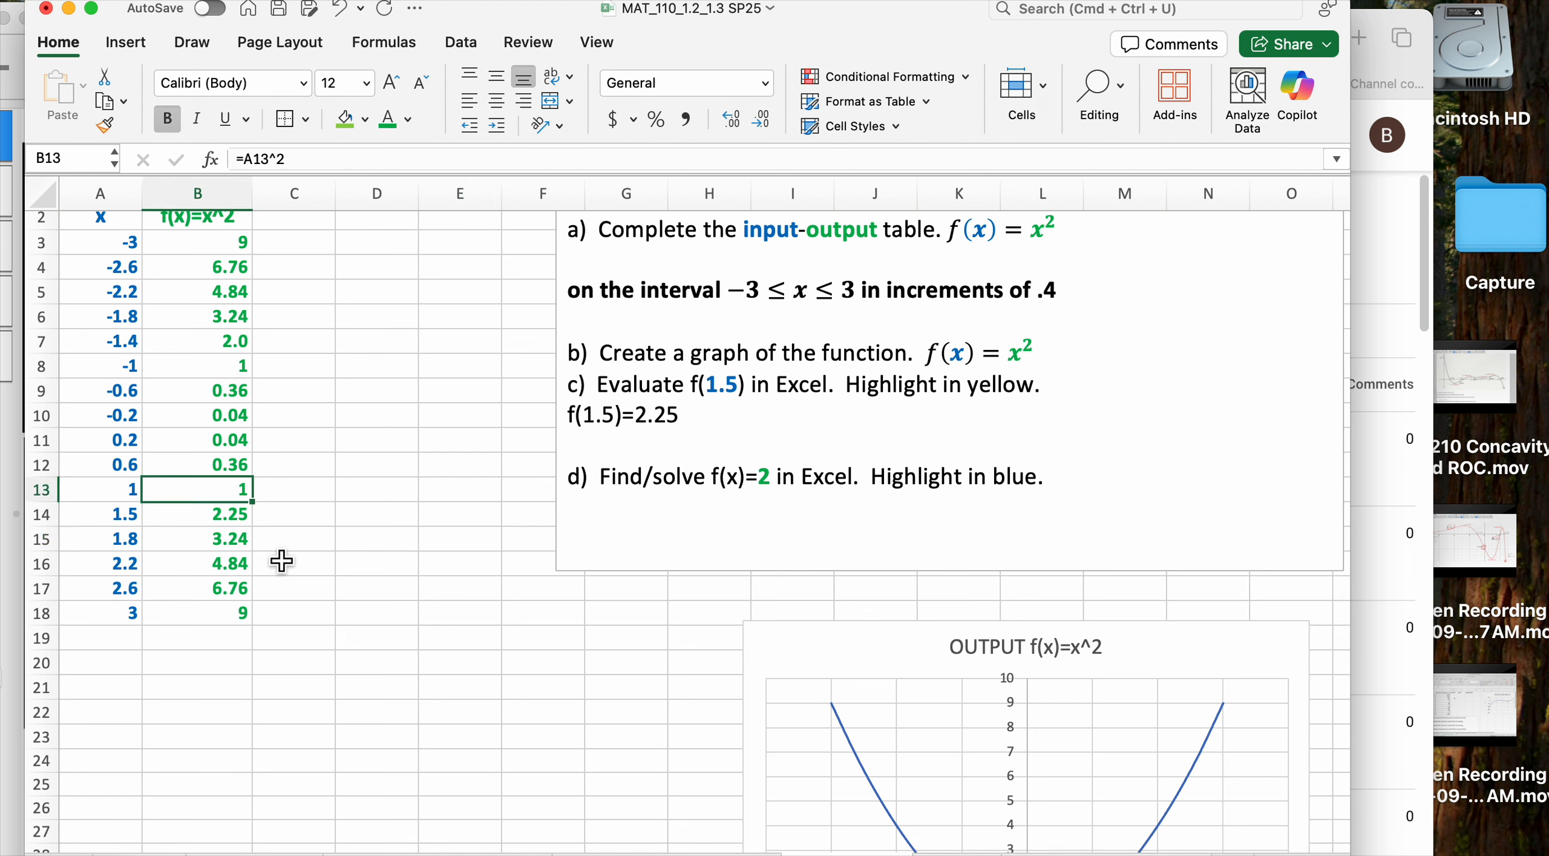
key(Down)
key(Up)
key(Up)
key(Down)
key(Down)
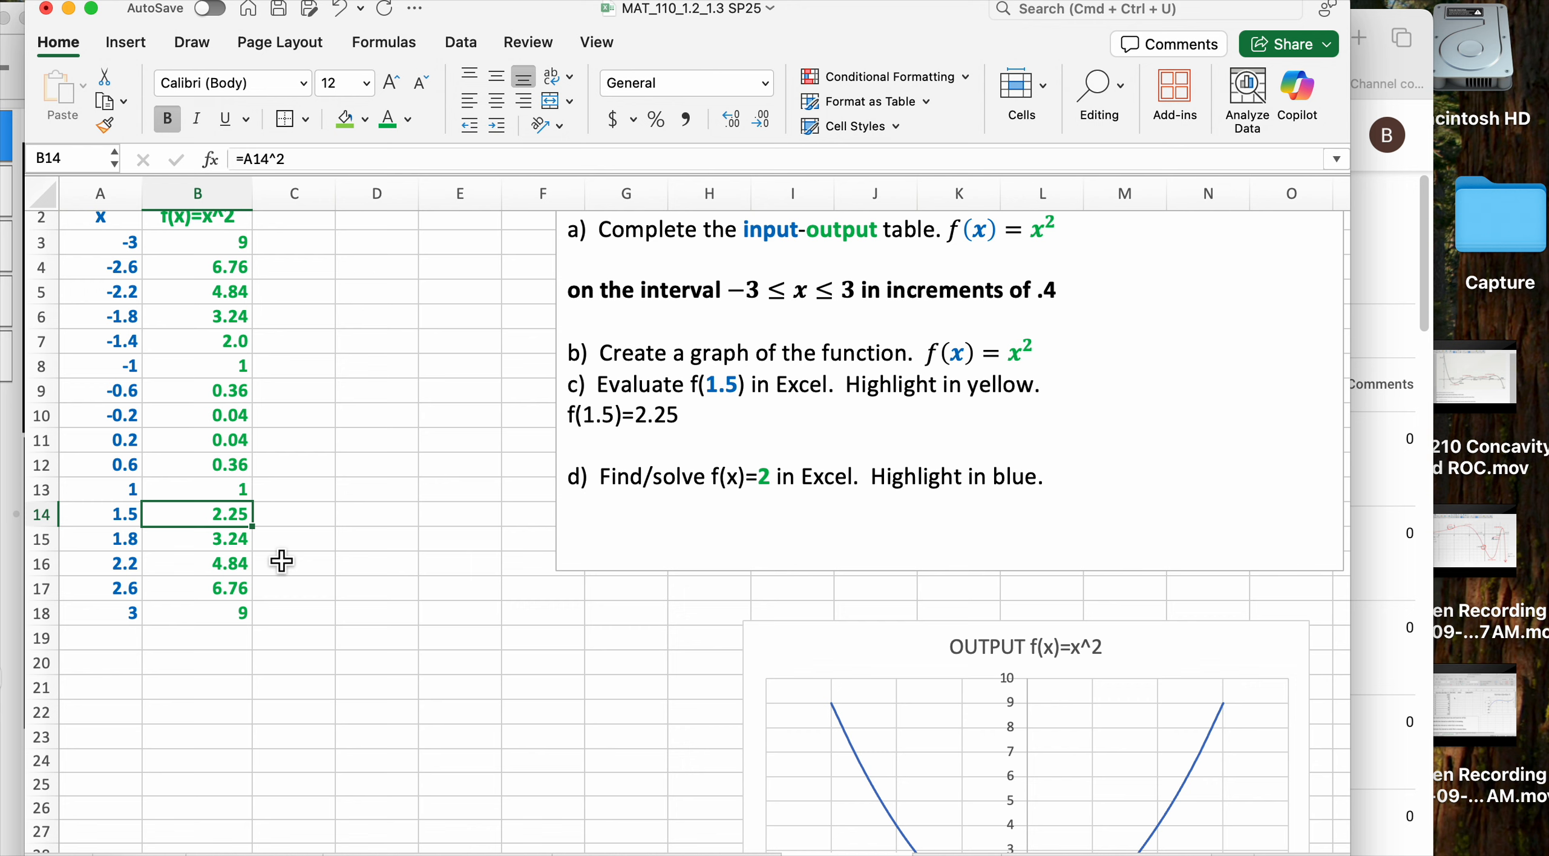
key(Right)
key(Left)
key(Left)
key(Right)
key(Up)
key(Down)
Bring back the Data tab tools after briefly showing the Draw tools
click(198, 48)
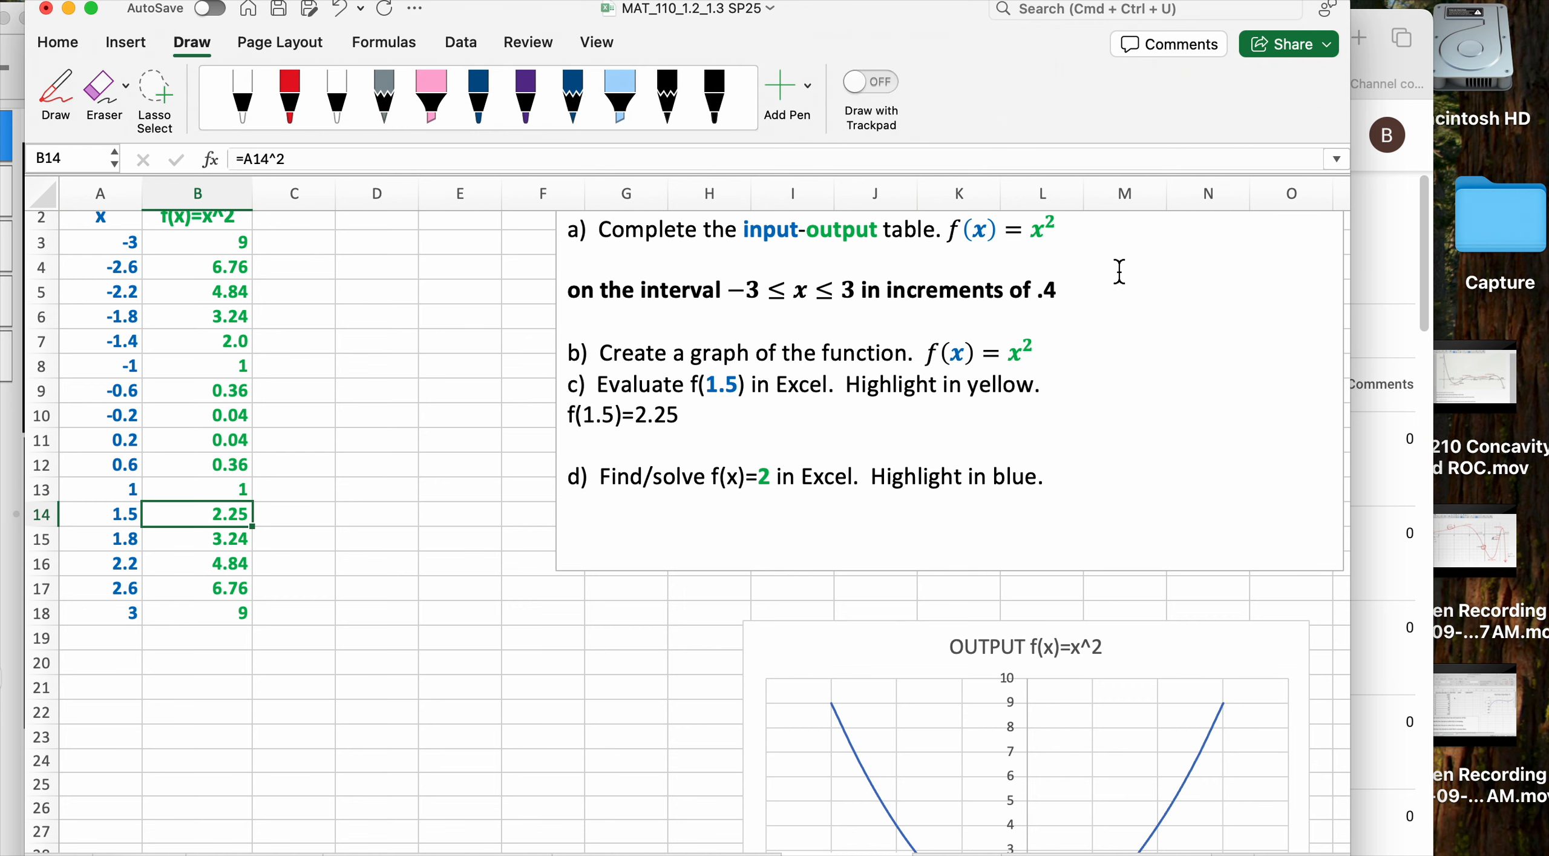
click(195, 43)
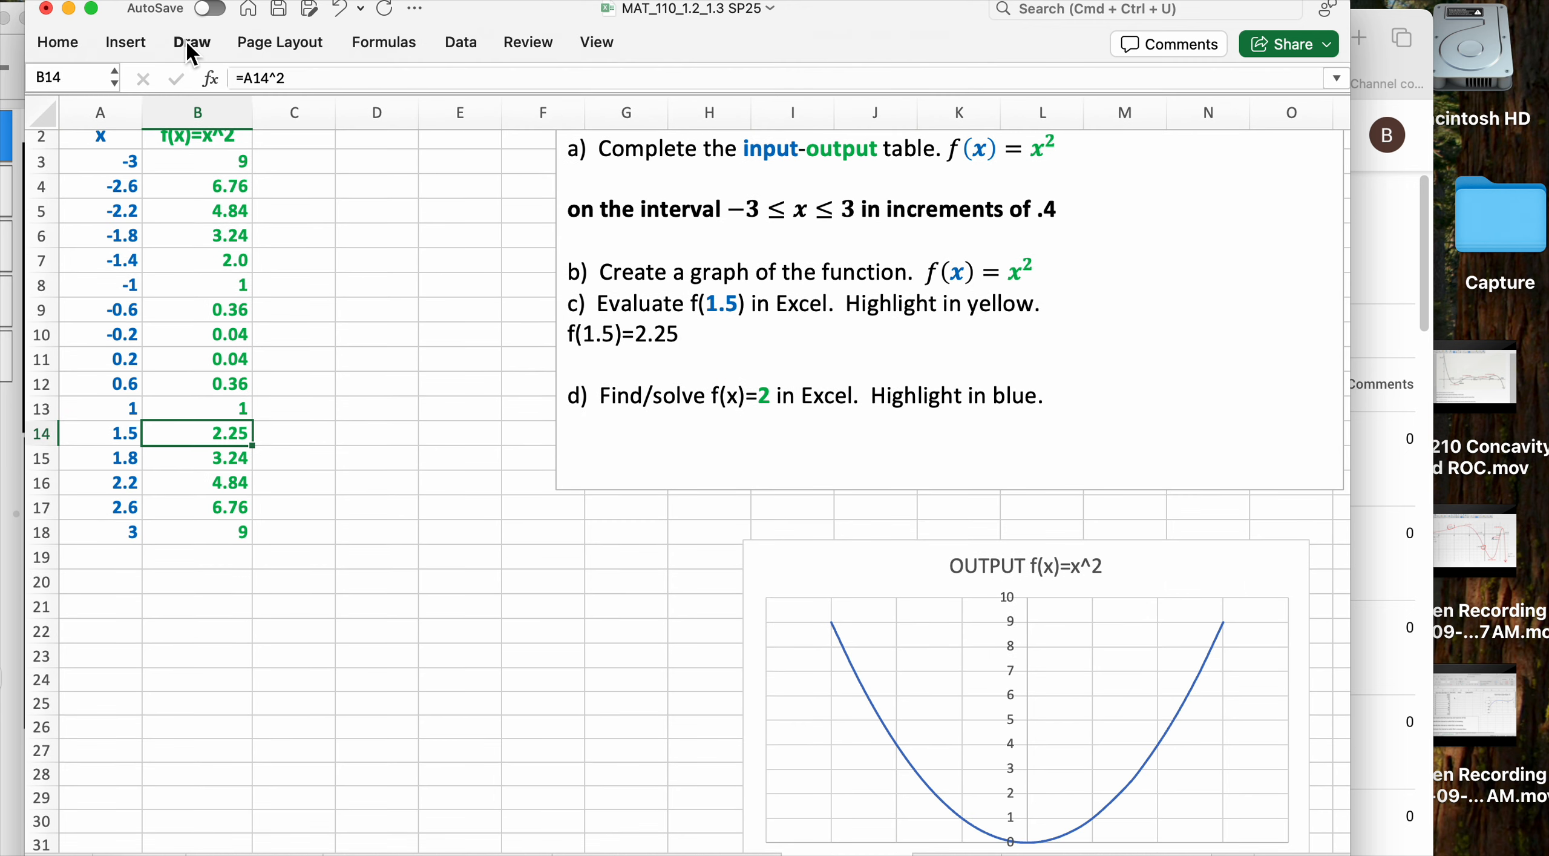
click(462, 42)
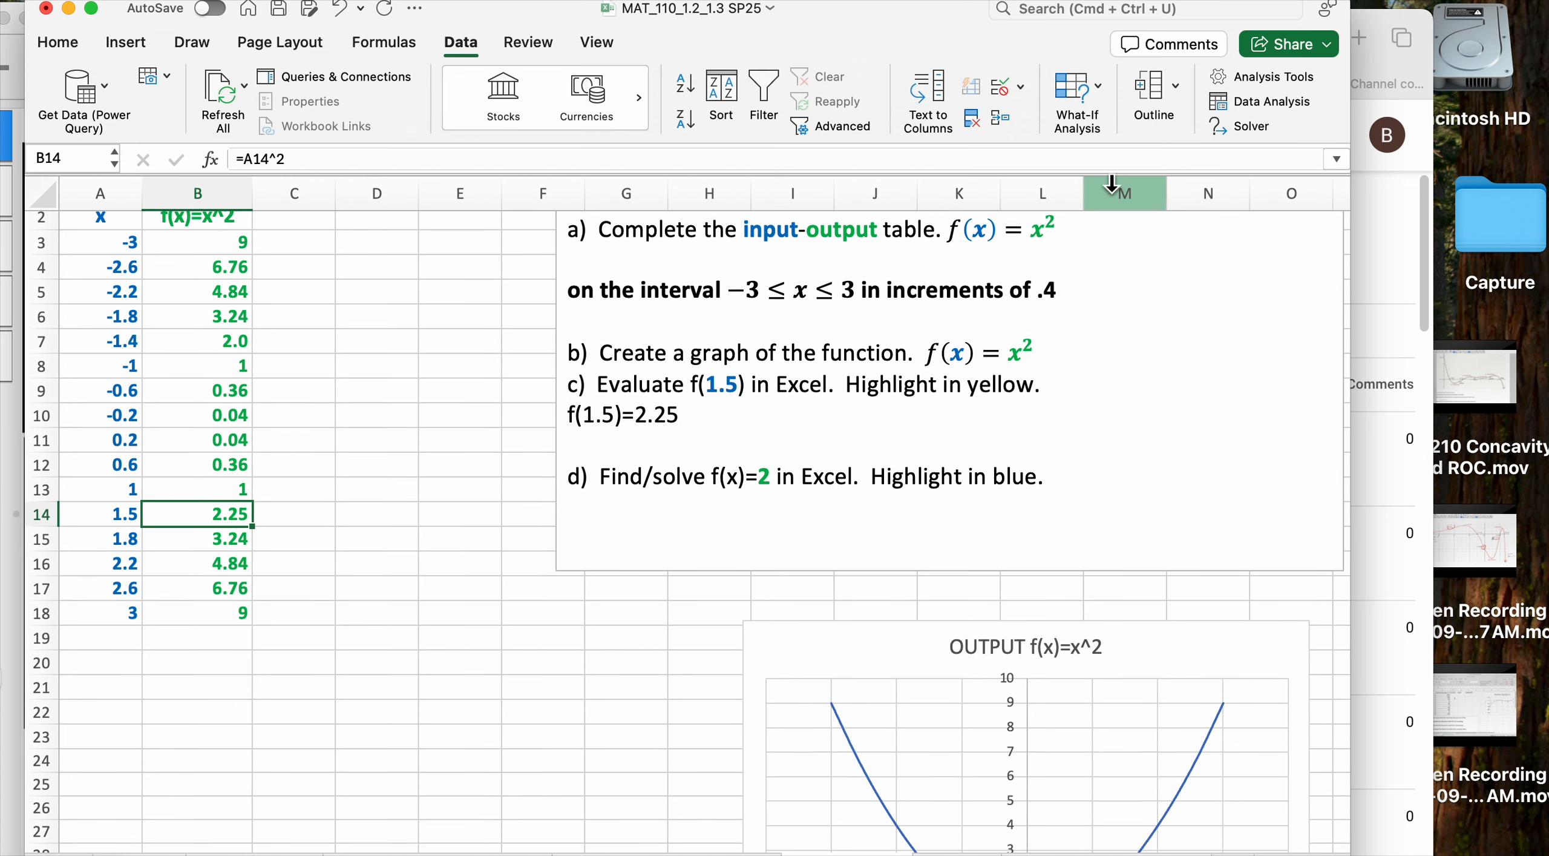
Rerun Solver with objective B14 equal to 2 by changing A14, keeping the 1.41421 solution
click(1240, 126)
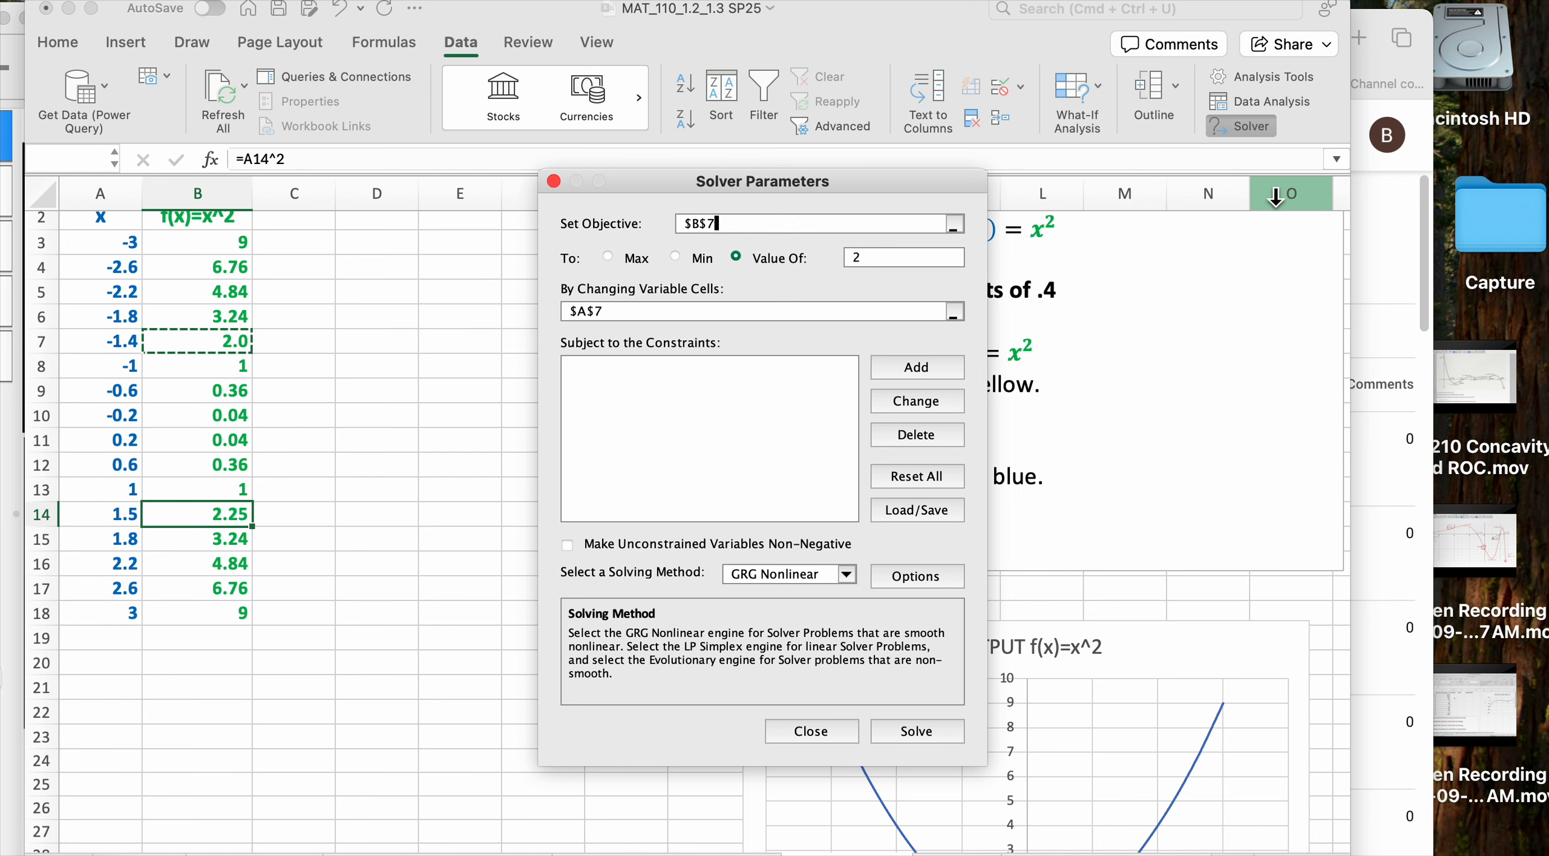
key(BackSpace)
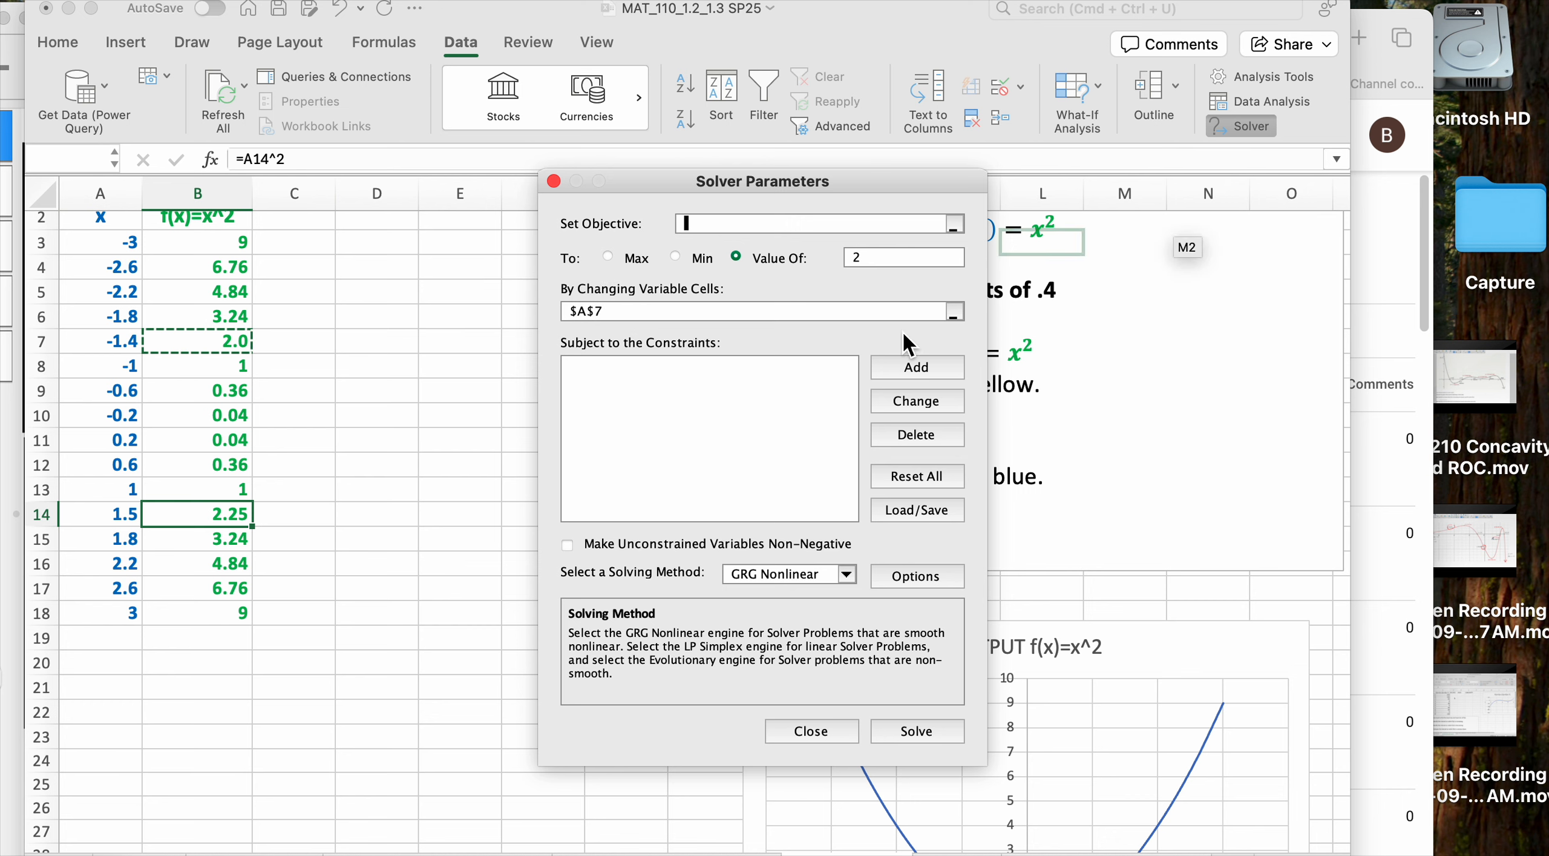
click(236, 519)
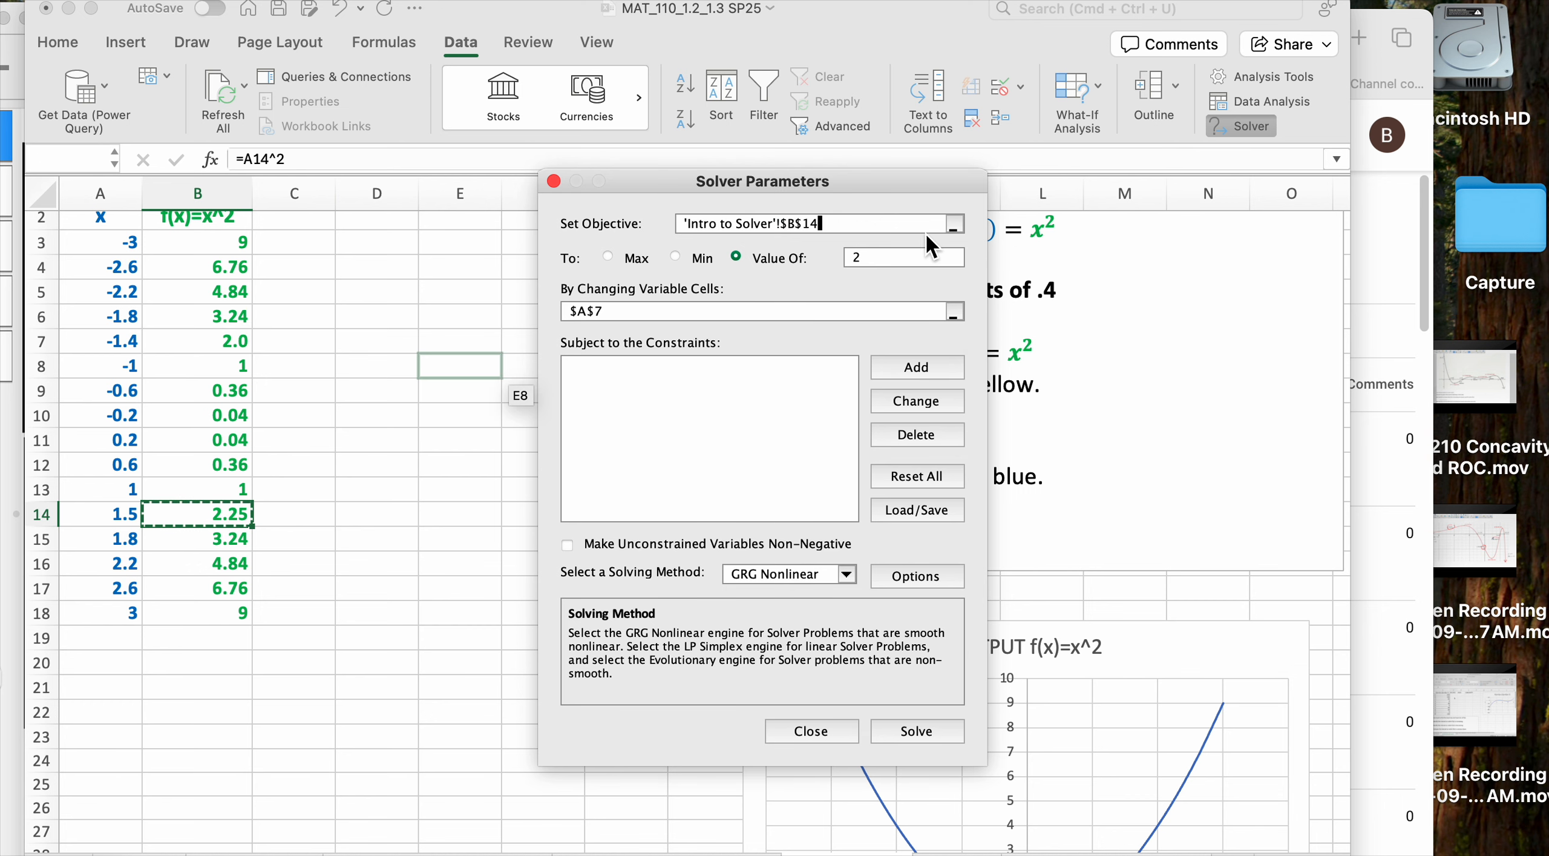
click(886, 259)
click(615, 308)
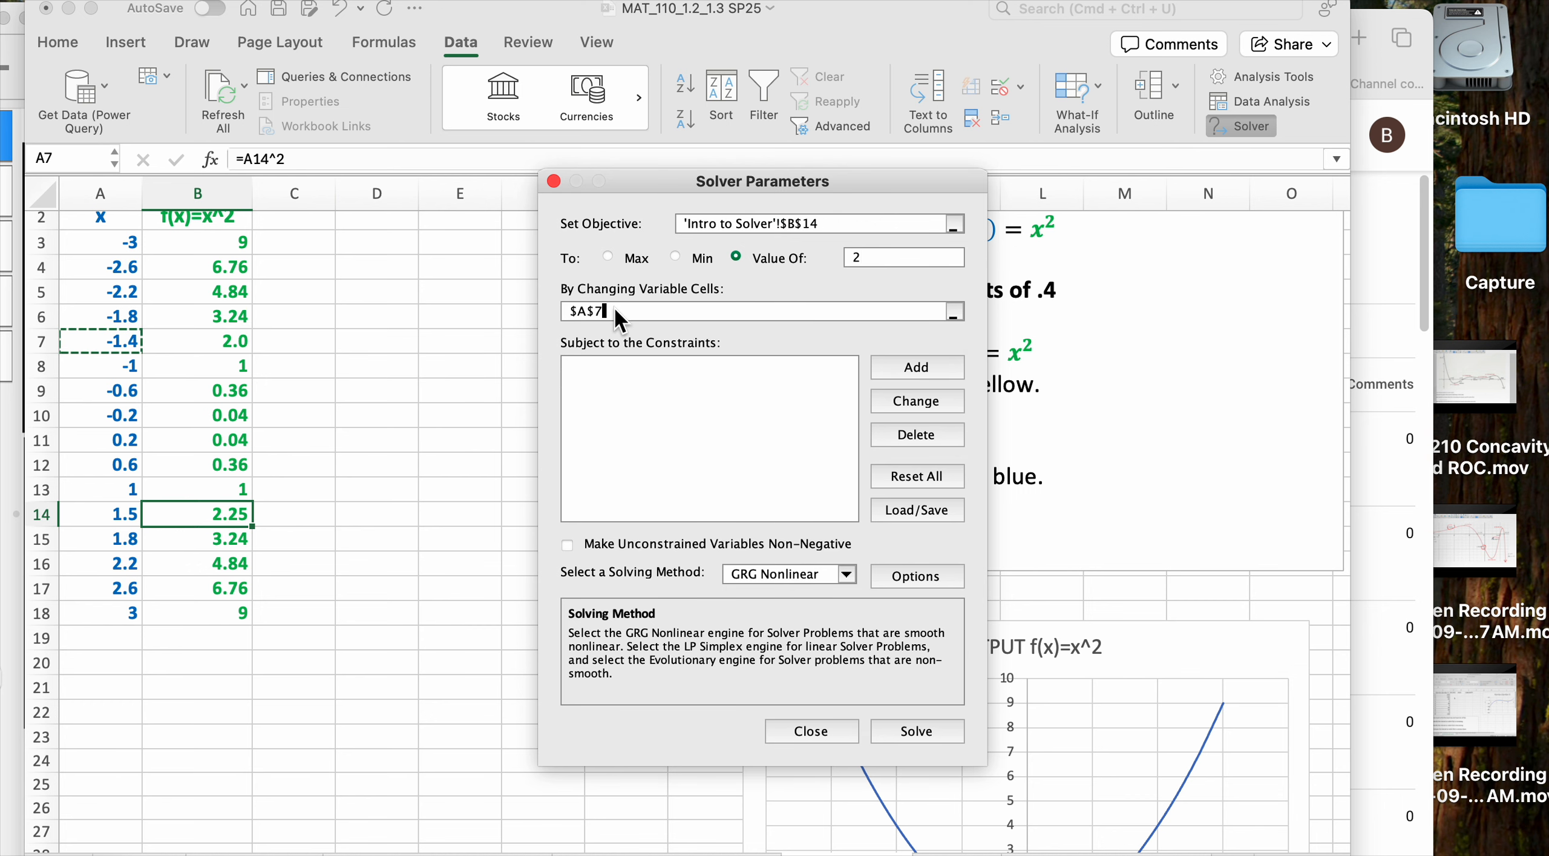
key(BackSpace)
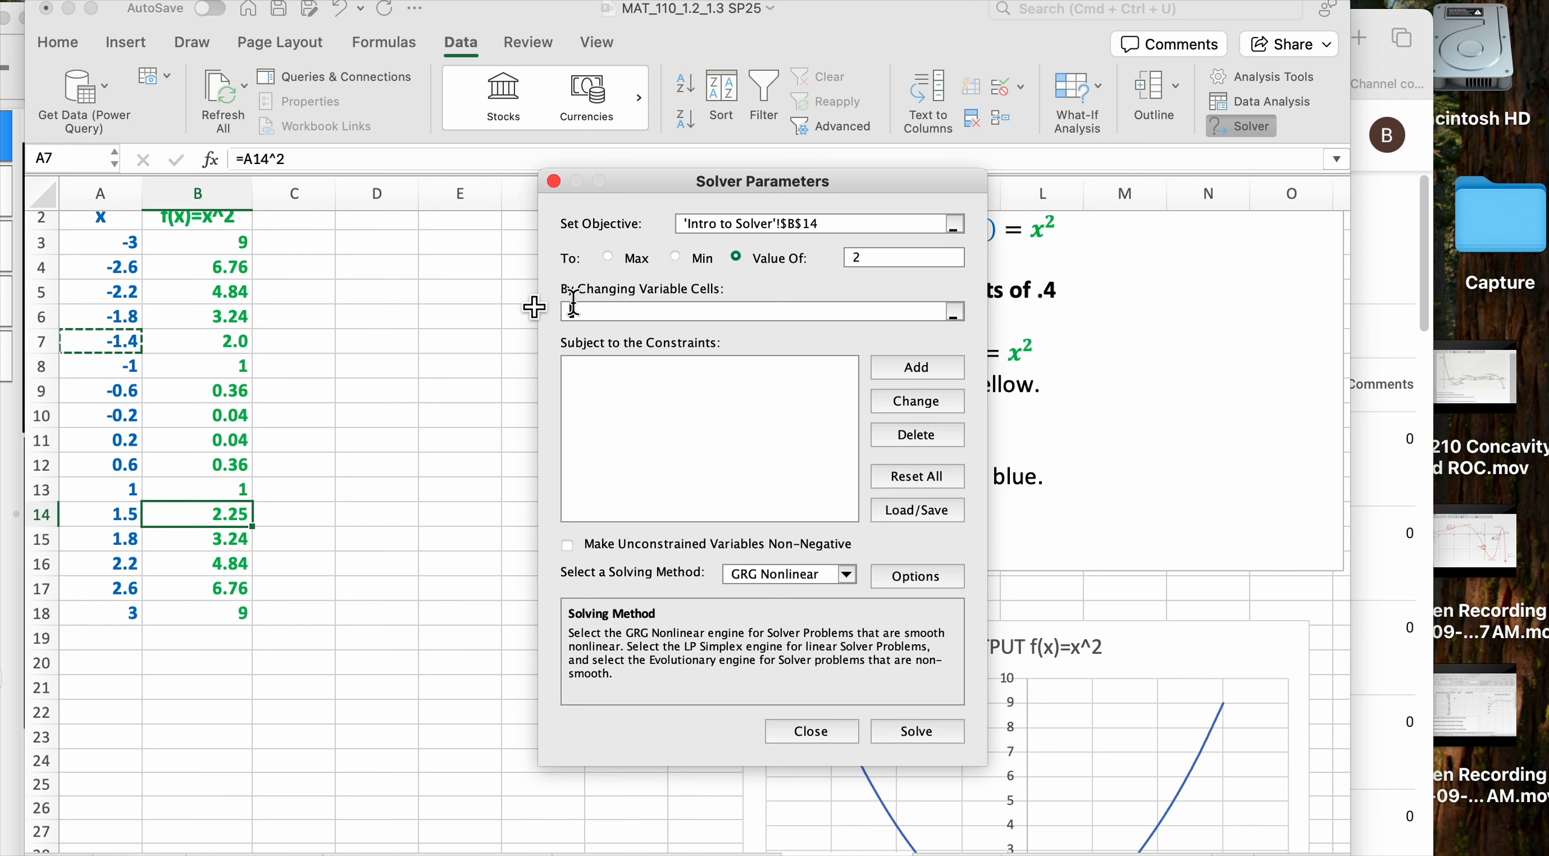
click(124, 518)
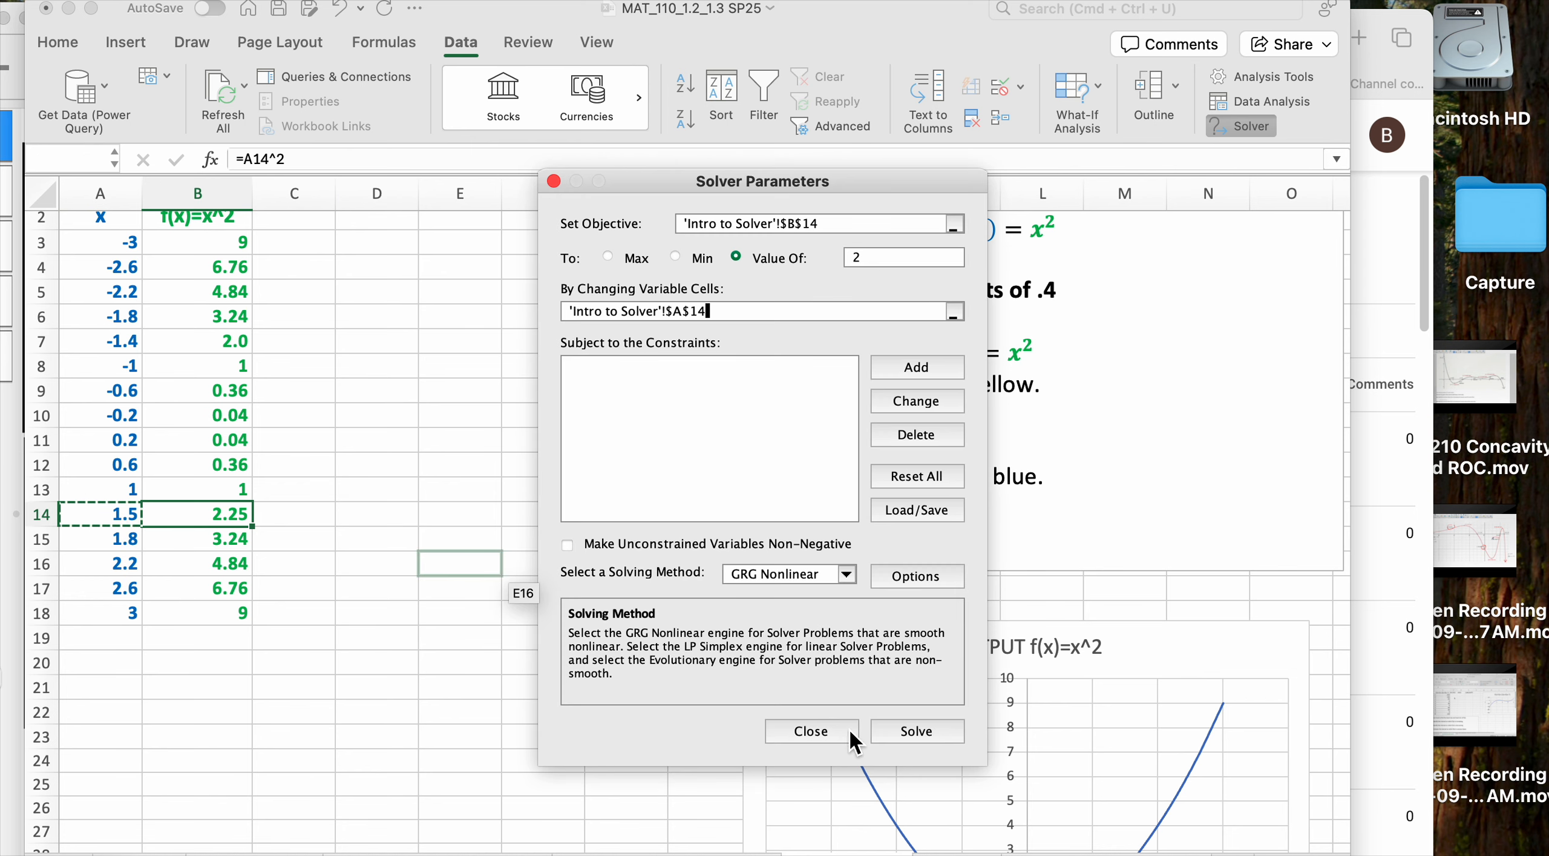
click(902, 731)
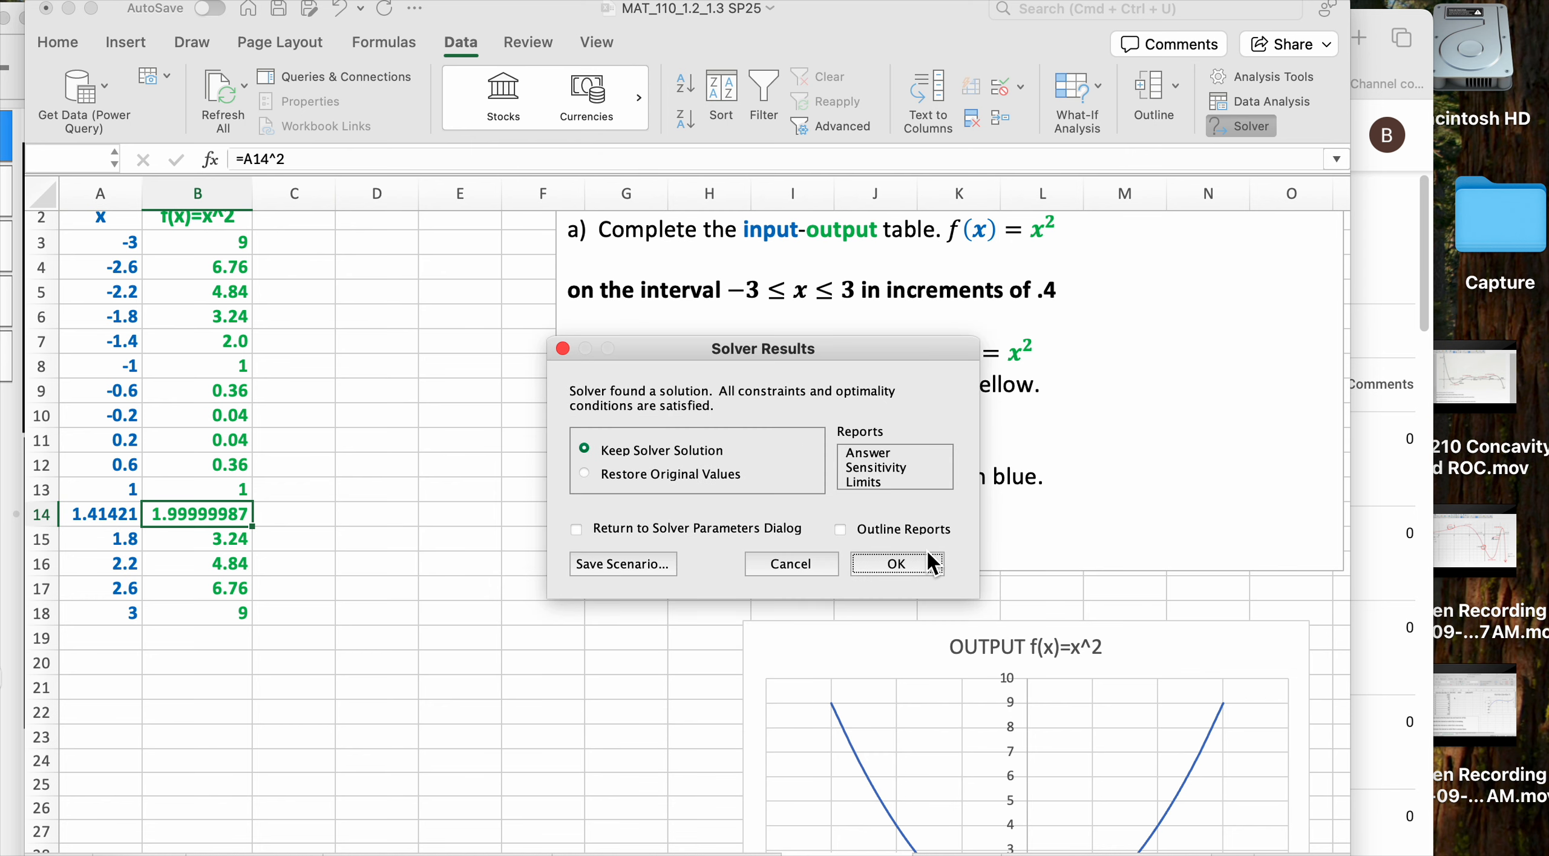
click(912, 564)
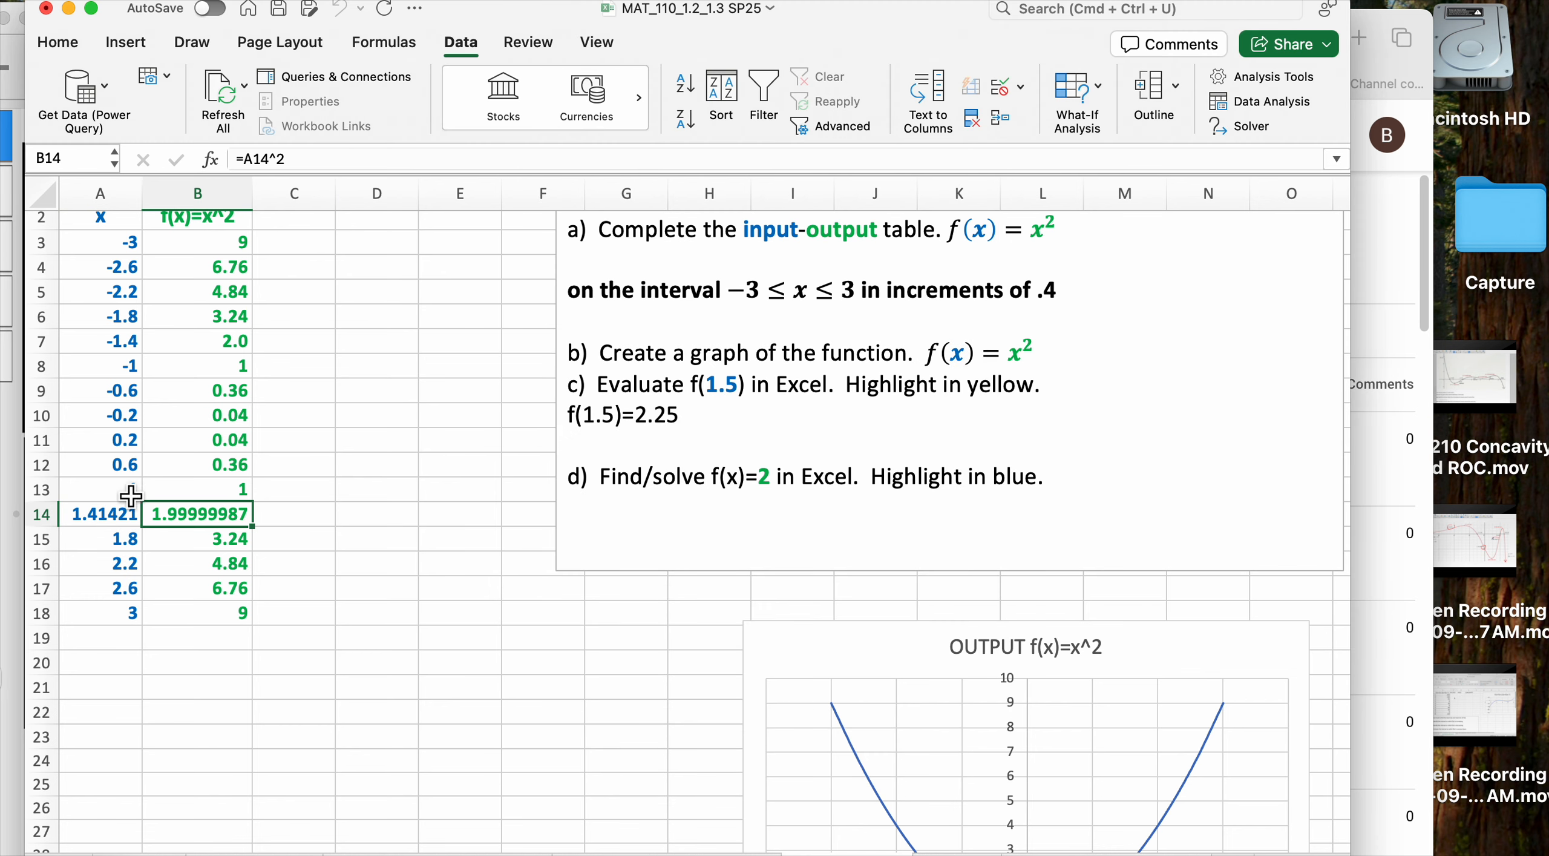
Format A14:B14 as Number with 2 decimals, then go to the f(x)=5x^2+3x+3 sheet
drag(115, 516, 200, 515)
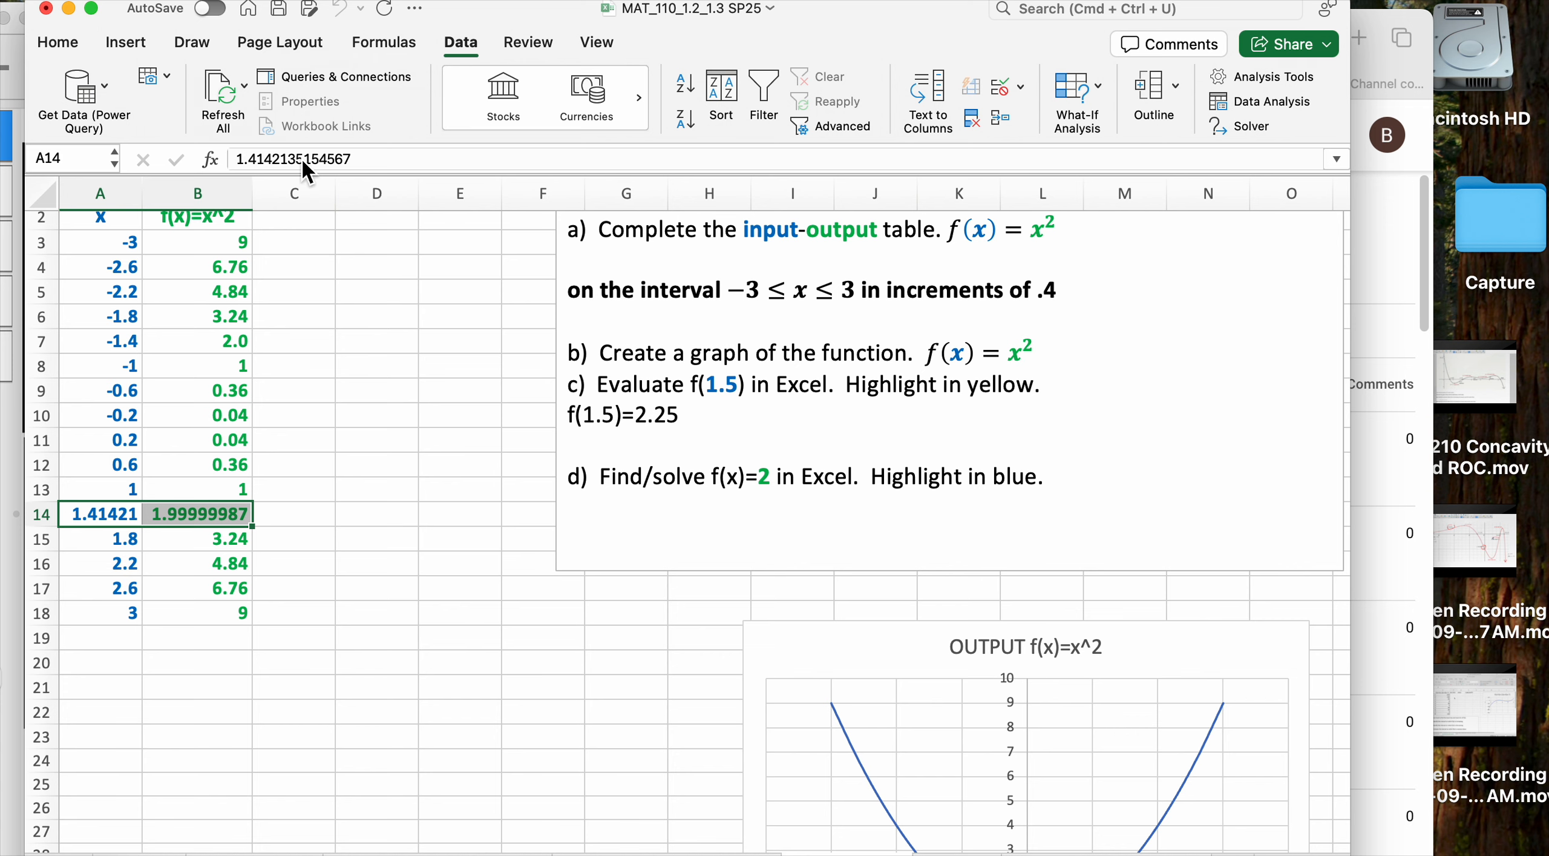
key(super+1)
click(499, 192)
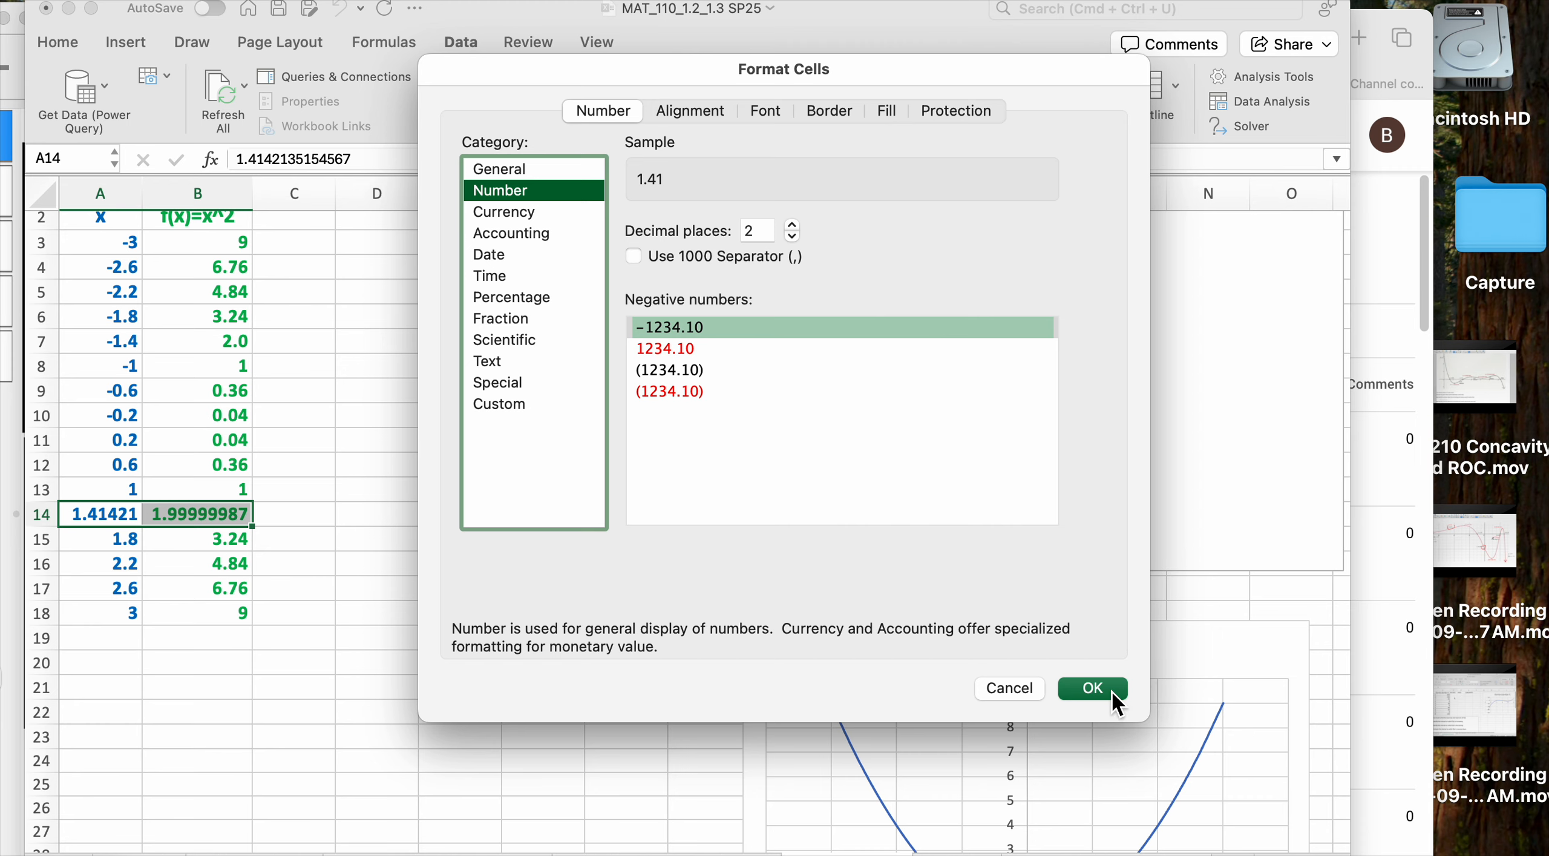
click(1093, 688)
click(485, 565)
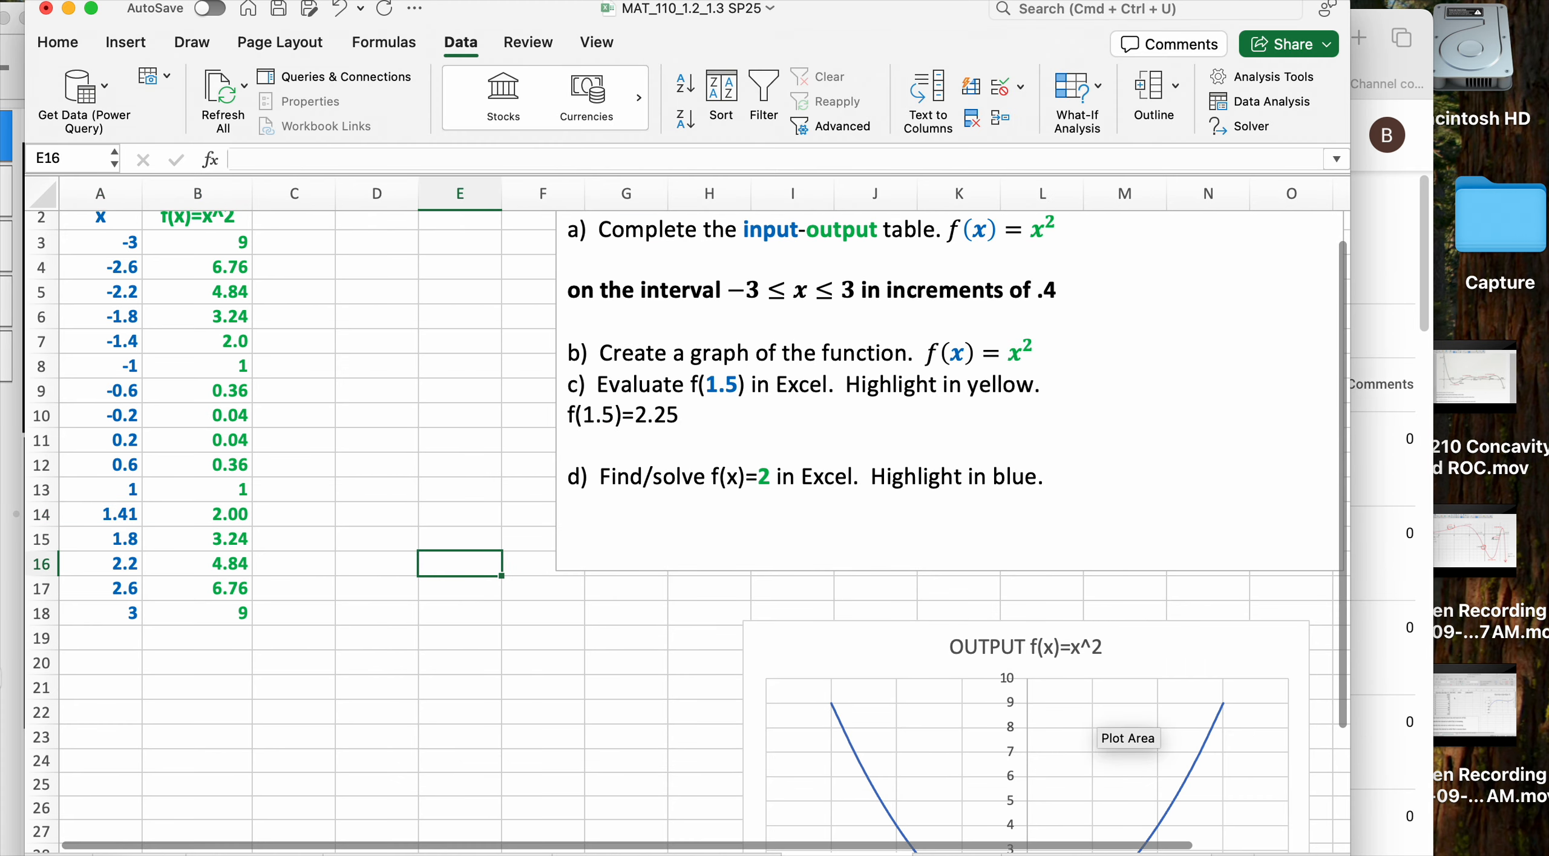
click(953, 853)
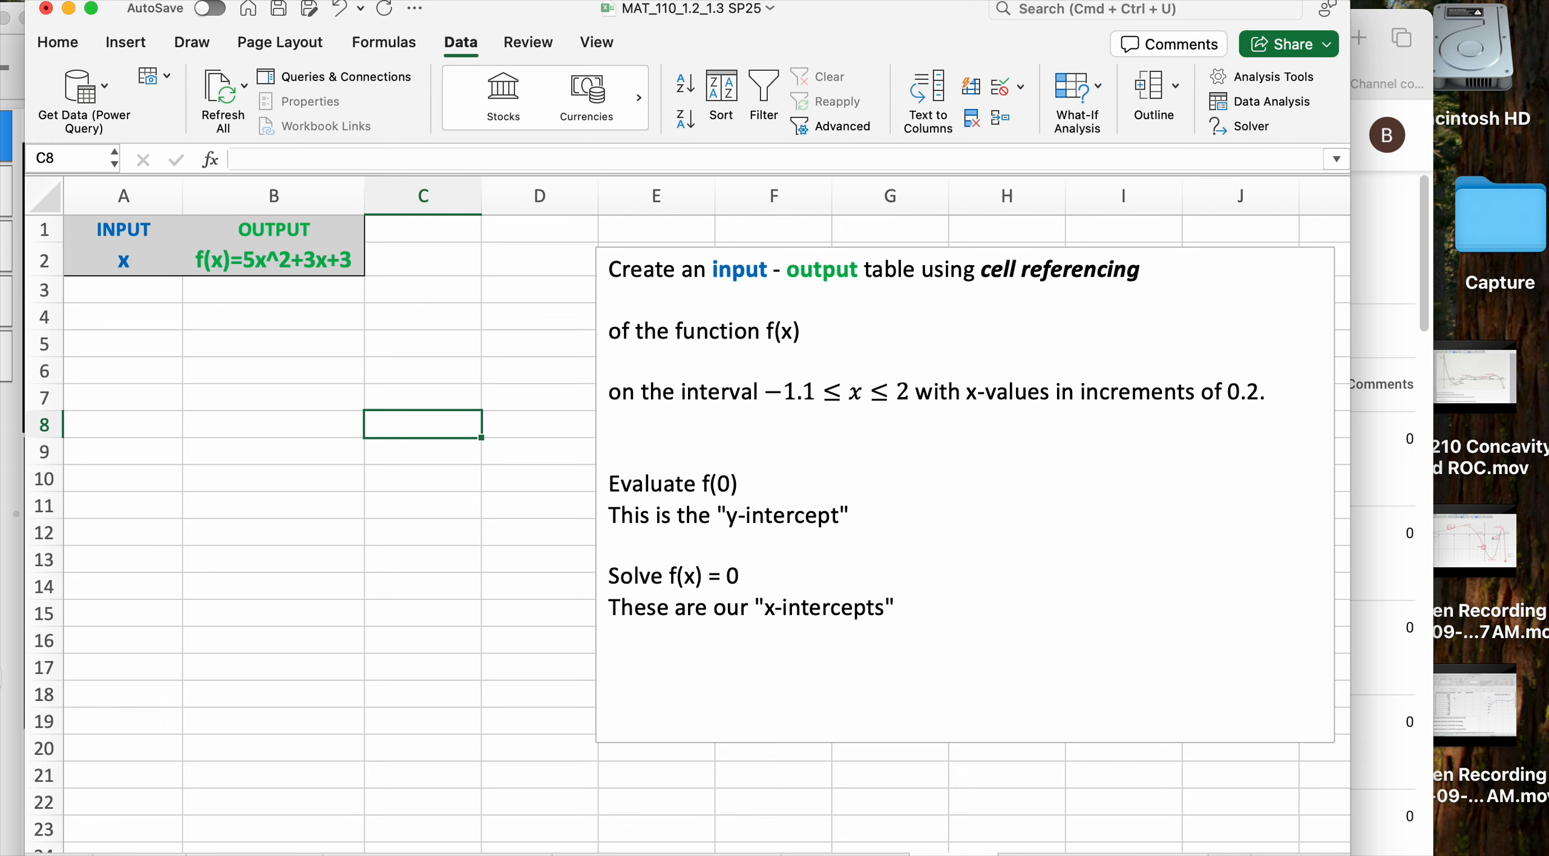